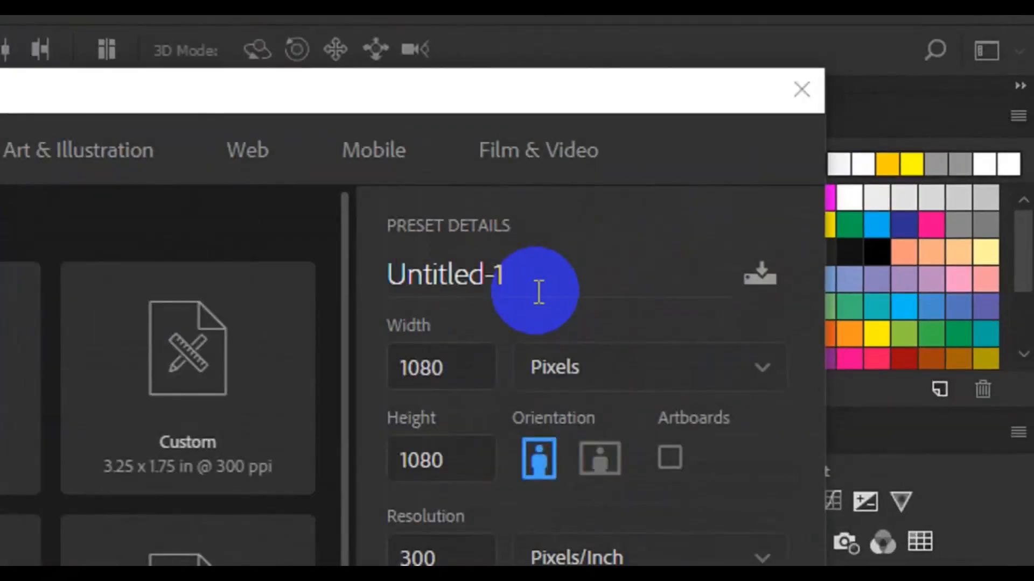
Step: Name the new document "Simple corporate social post"
{"action": "left_click", "coordinate": [538, 292]}
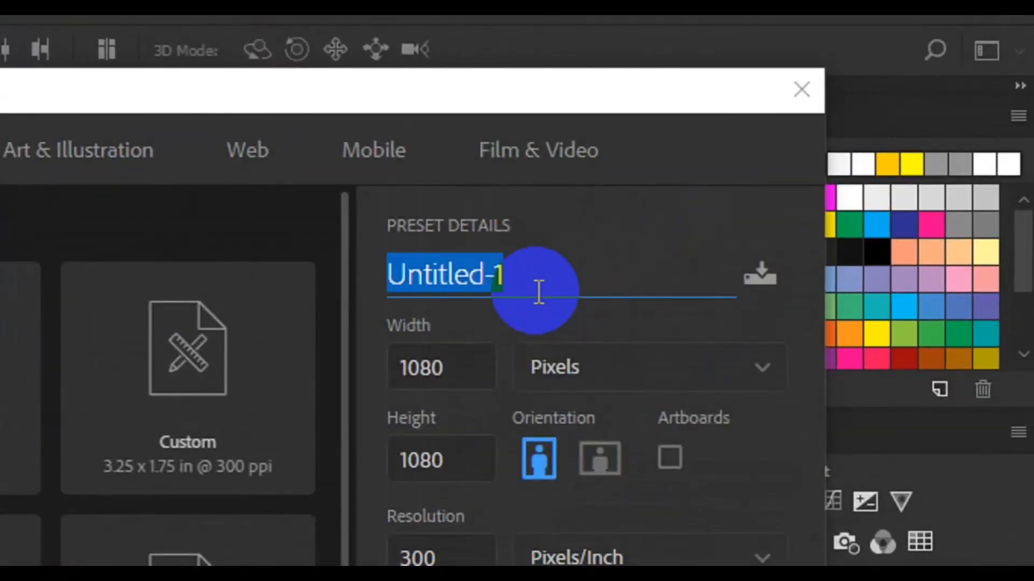
{"action": "type", "text": "Simpl"}
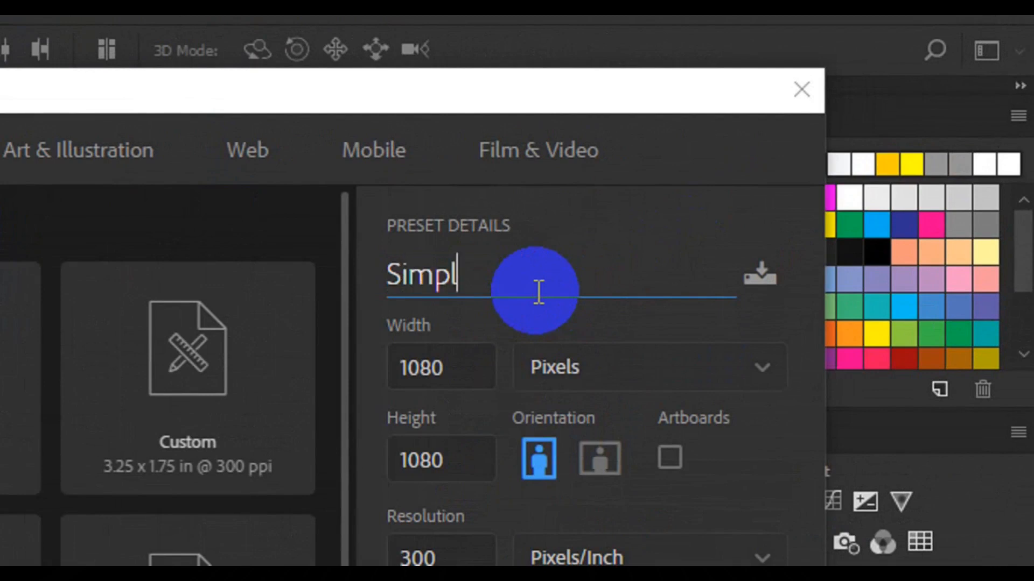
{"action": "type", "text": "e corpor"}
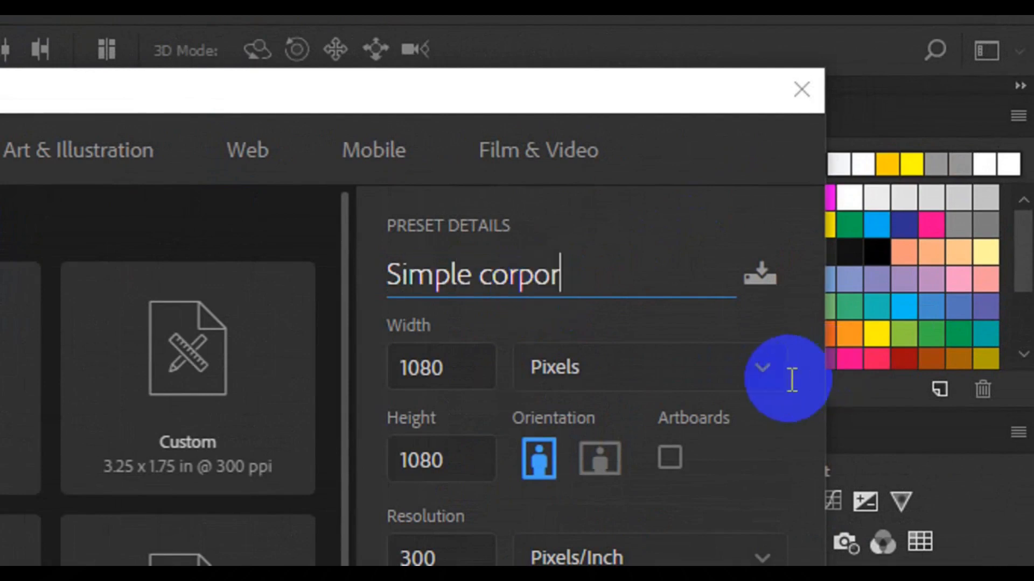
{"action": "type", "text": "ate social "}
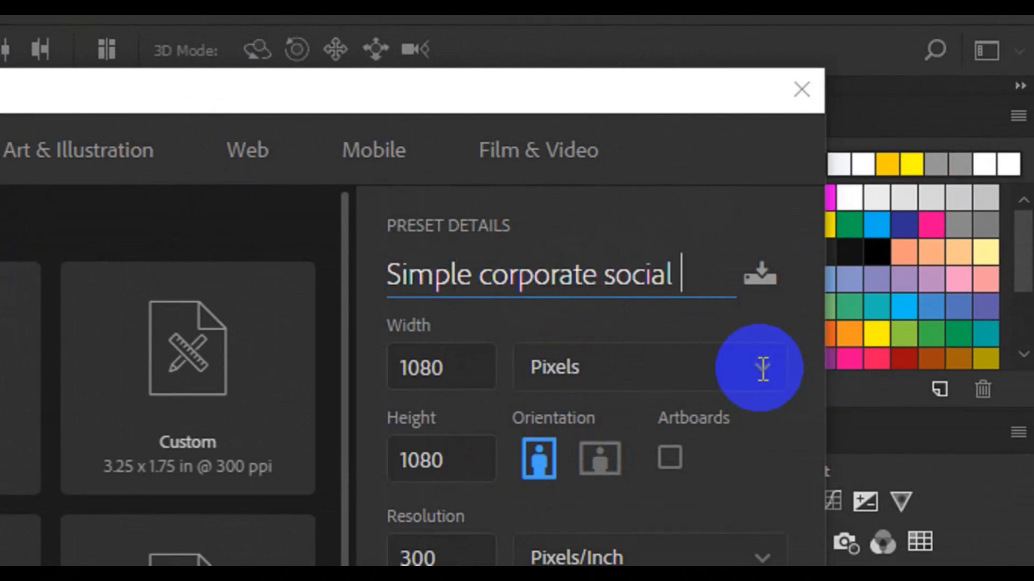
{"action": "type", "text": "post"}
Step: Set the new document's width to 4.1 inches and create it in CMYK color mode
{"action": "left_click", "coordinate": [763, 369]}
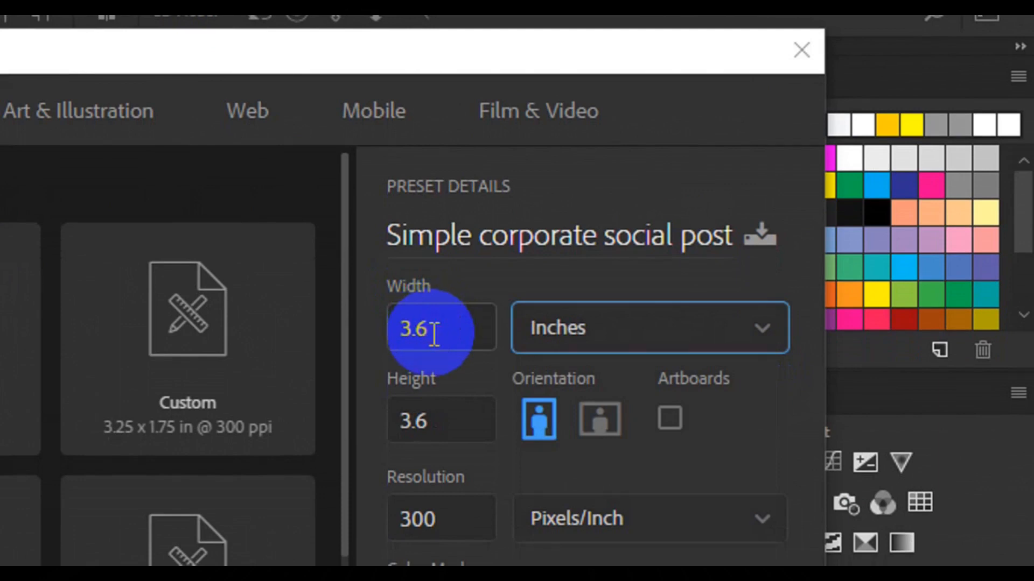
{"action": "double_click", "coordinate": [434, 333]}
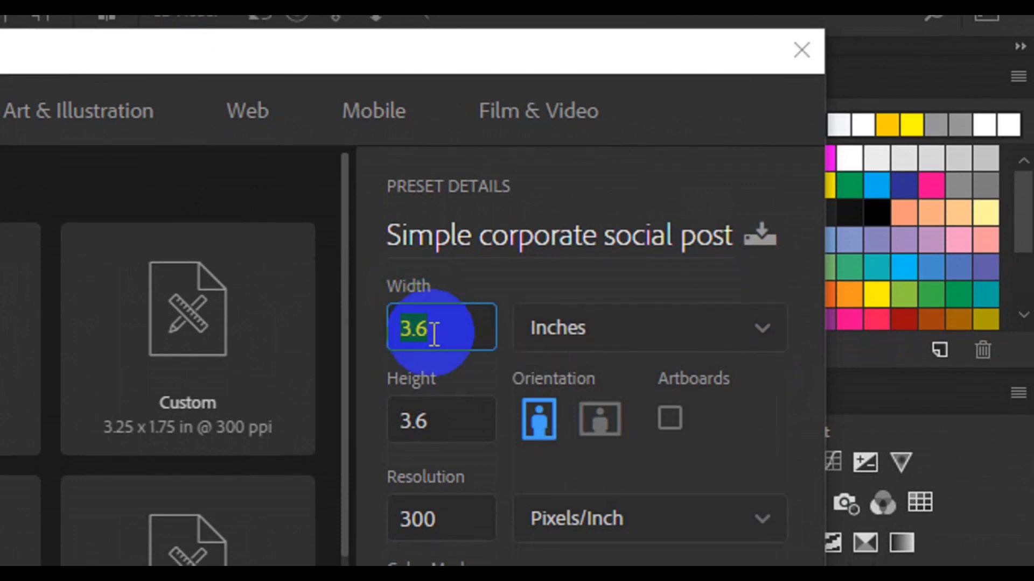
{"action": "type", "text": "4.1"}
{"action": "key", "text": "shift+Tab"}
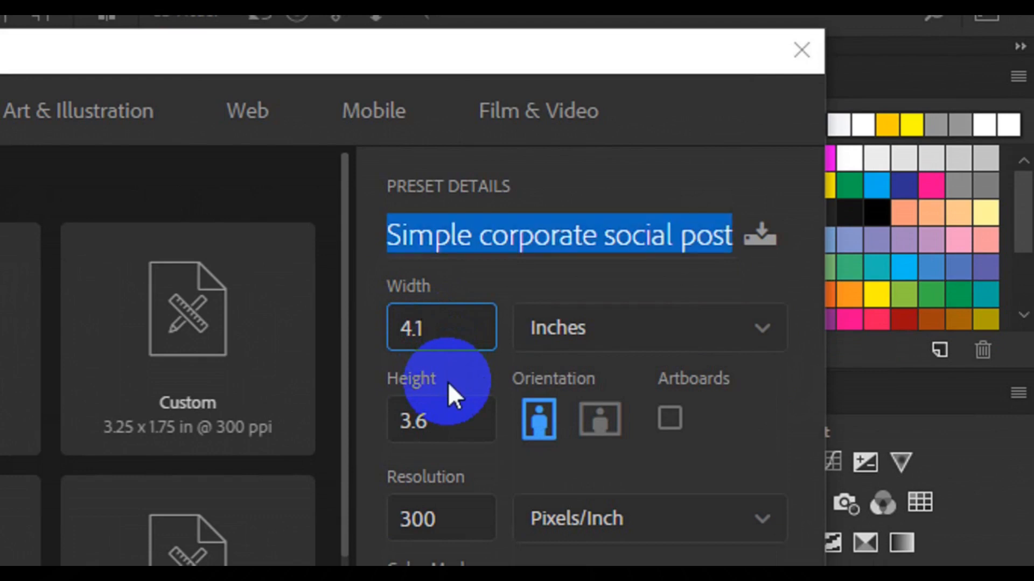
{"action": "key", "text": "Tab"}
{"action": "key", "text": "Tab"}
{"action": "key", "text": "Tab"}
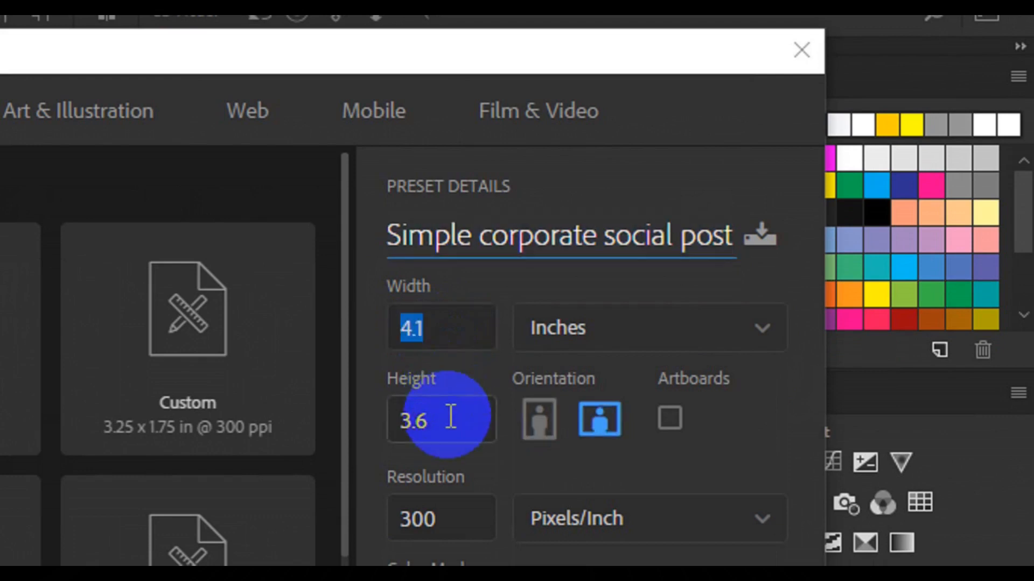
{"action": "key", "text": "shift+Tab"}
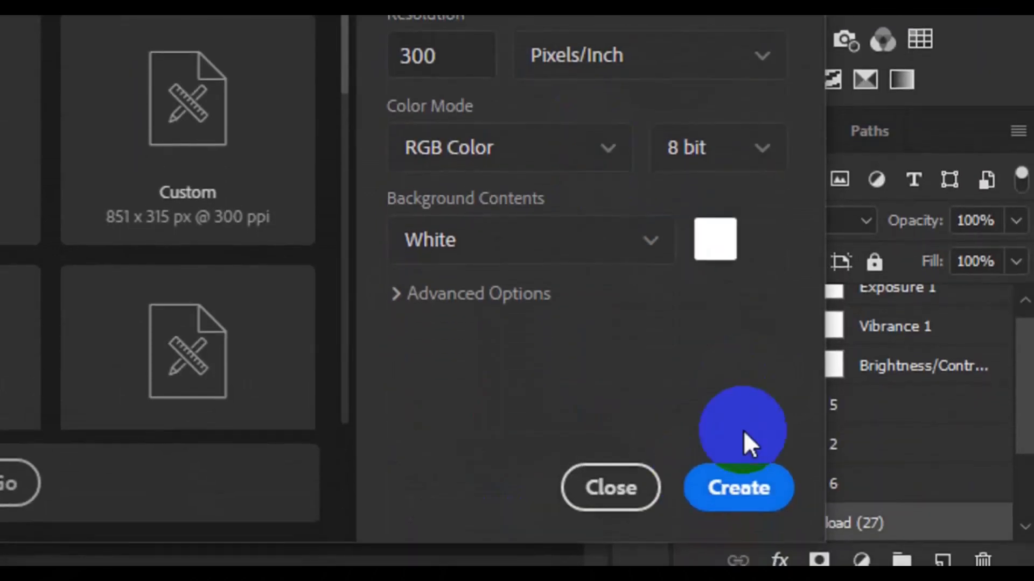
{"action": "left_click", "coordinate": [733, 473]}
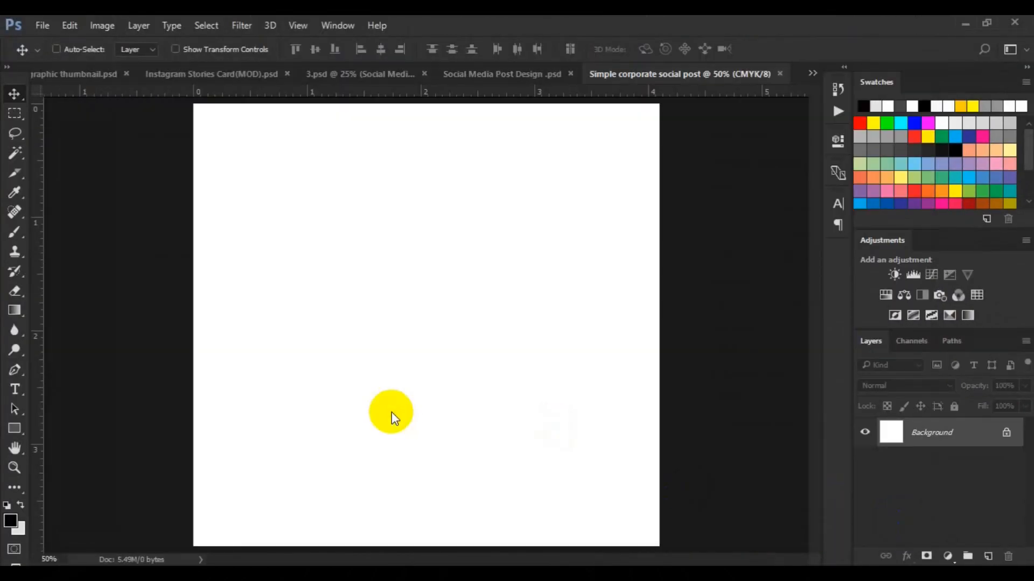
Step: Draw a black rectangle about 690 px wide and 1029 px high on the left half of the canvas
{"action": "key", "text": "ctrl+minus"}
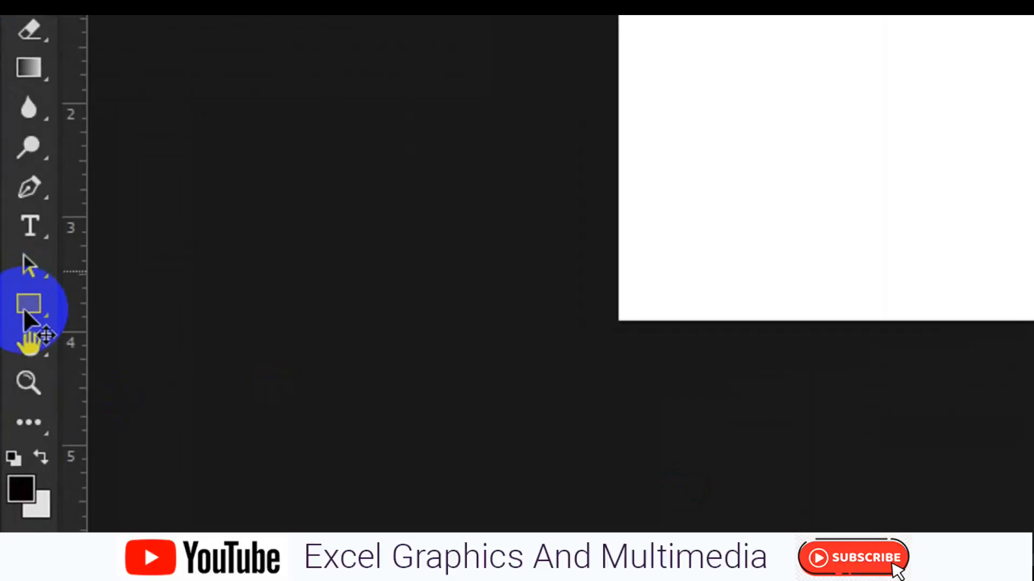
{"action": "left_click", "coordinate": [25, 310]}
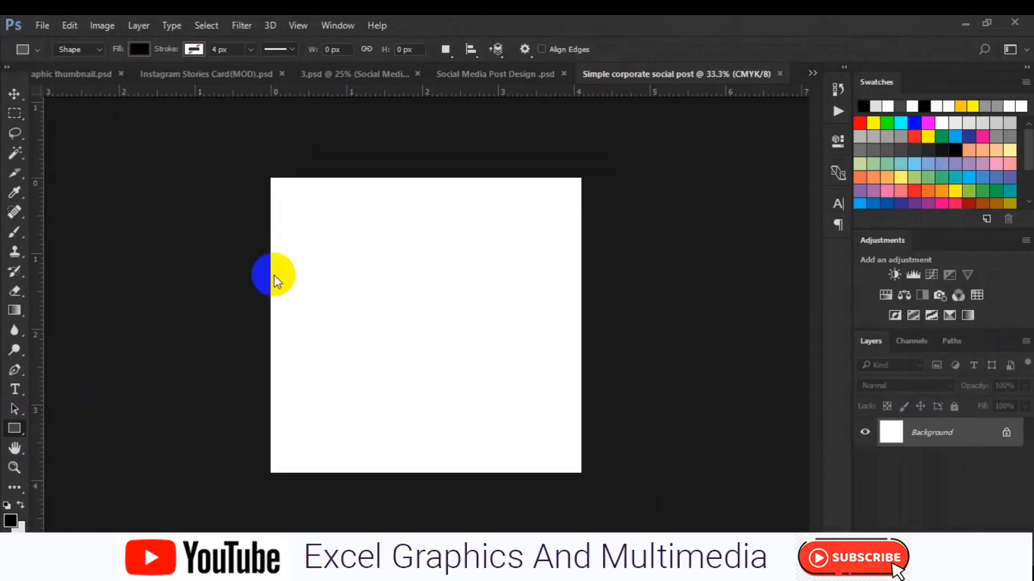
{"action": "left_click_drag", "start_coordinate": [283, 197], "coordinate": [456, 457]}
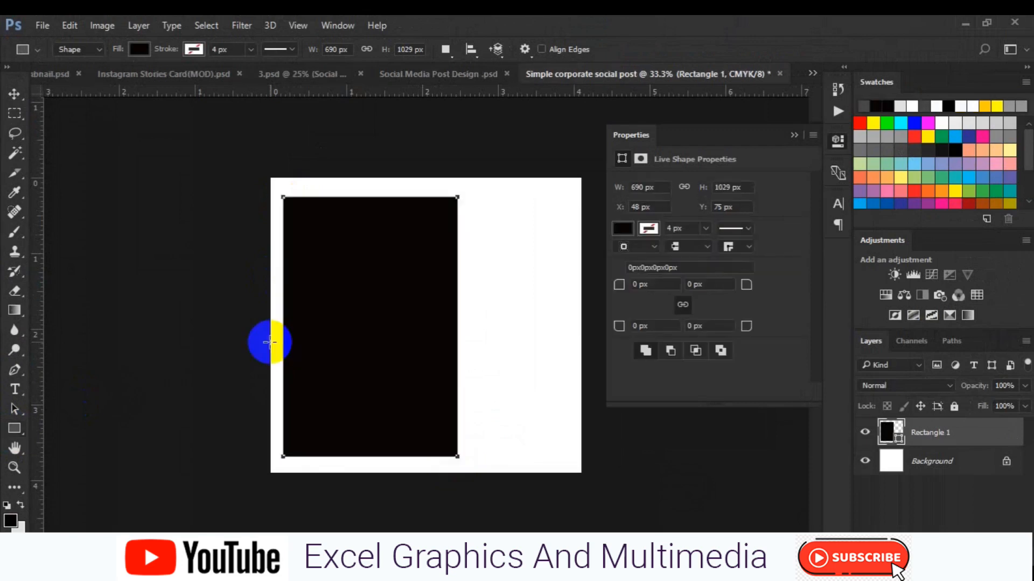
Step: Align the black rectangle to the vertical center of the canvas, clear the selection and collapse its shape properties
{"action": "key", "text": "v"}
{"action": "key", "text": "ctrl+a"}
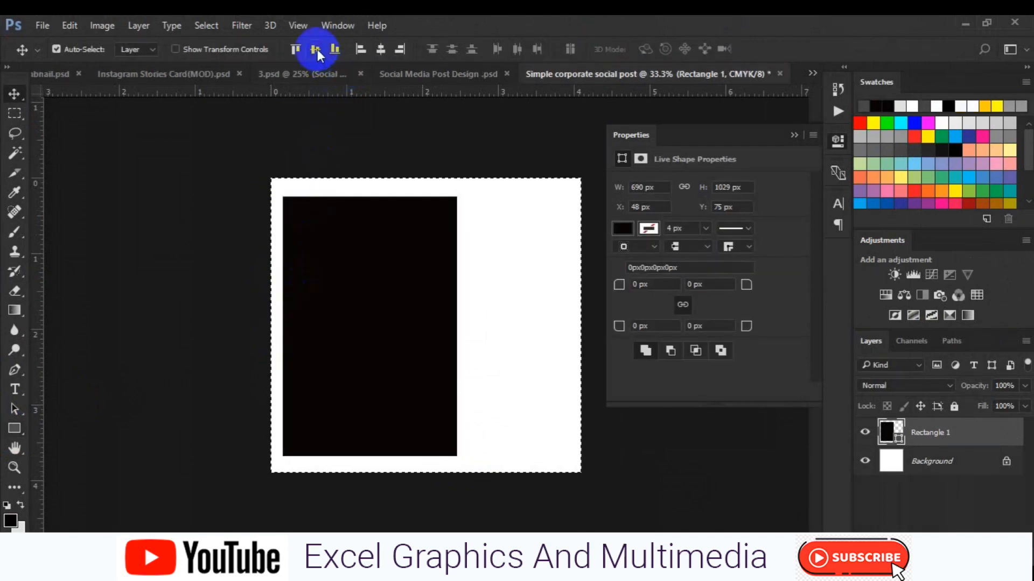
{"action": "left_click", "coordinate": [317, 50]}
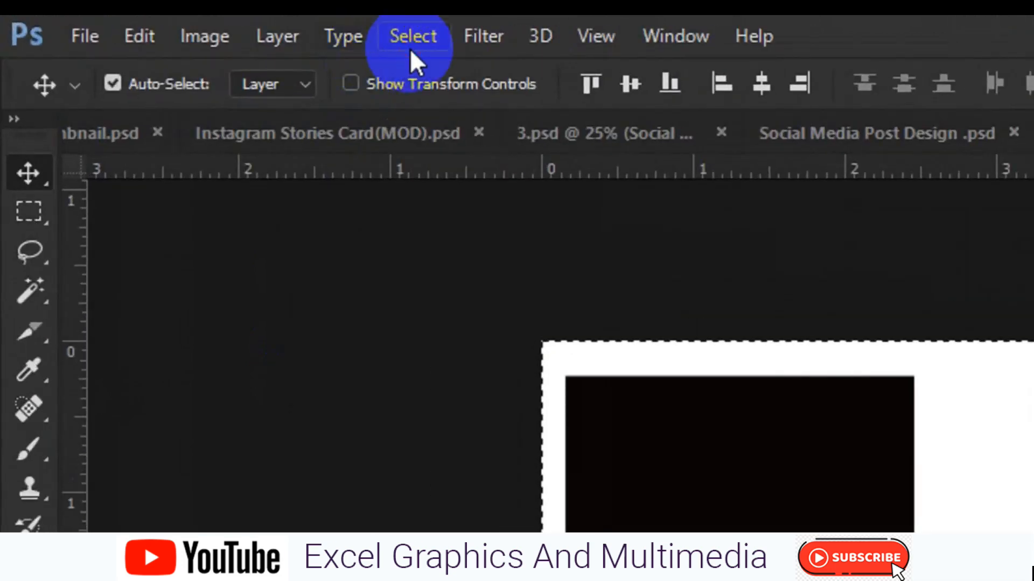
{"action": "left_click", "coordinate": [409, 49]}
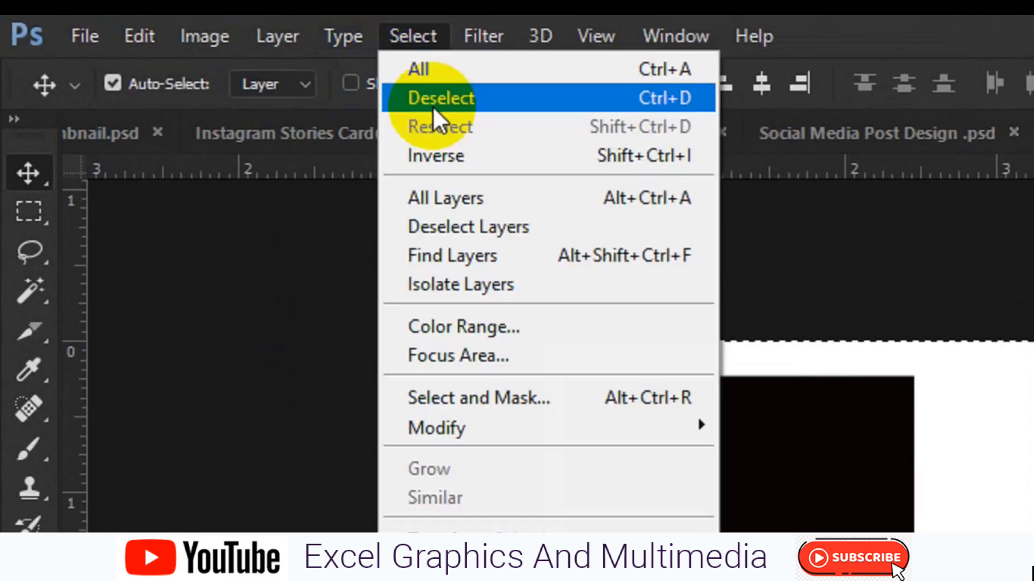
{"action": "left_click", "coordinate": [419, 99]}
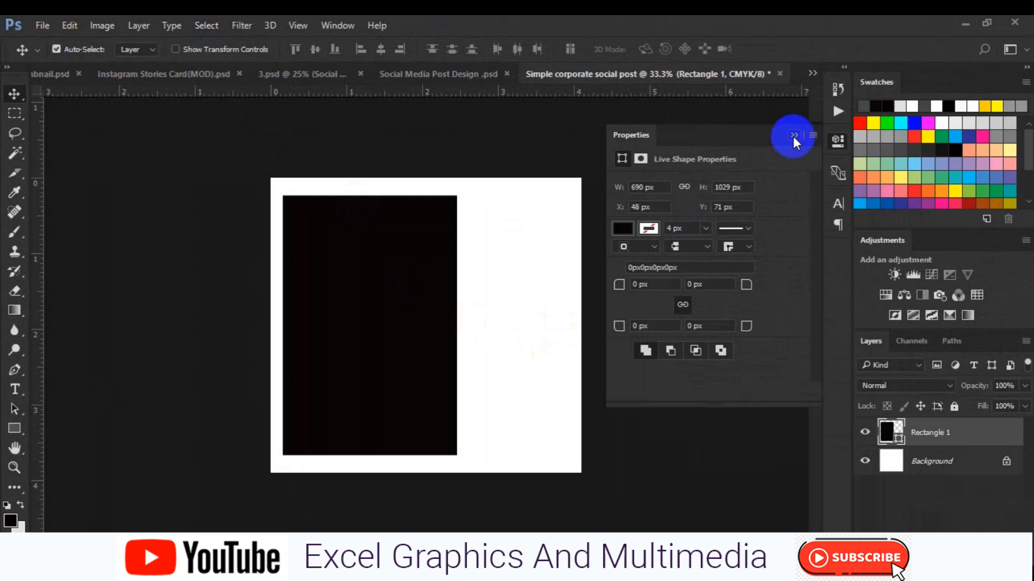
{"action": "left_click", "coordinate": [793, 137]}
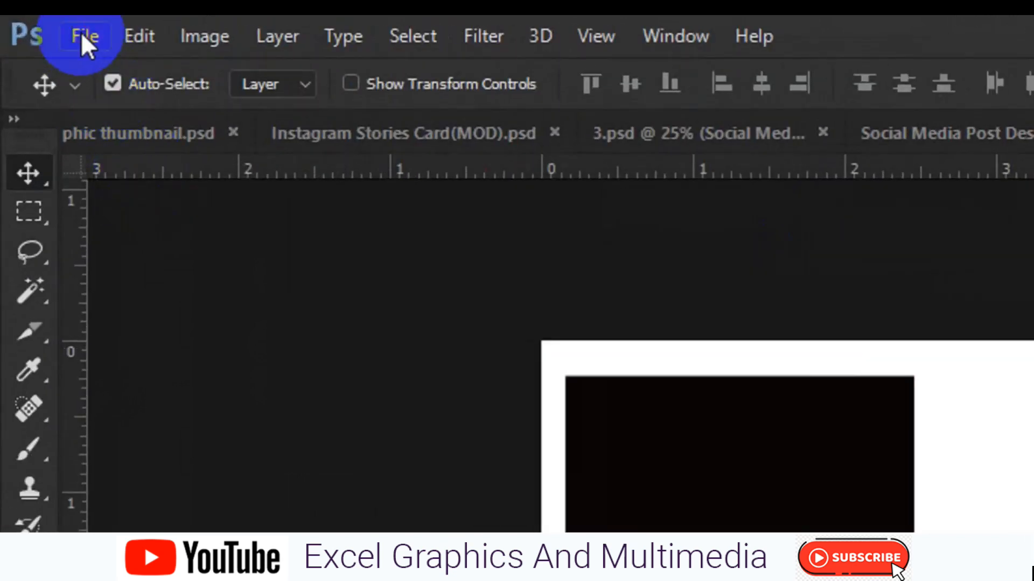
Step: Place the image 1034-removebg-preview as an embedded object at its default size
{"action": "left_click", "coordinate": [83, 37]}
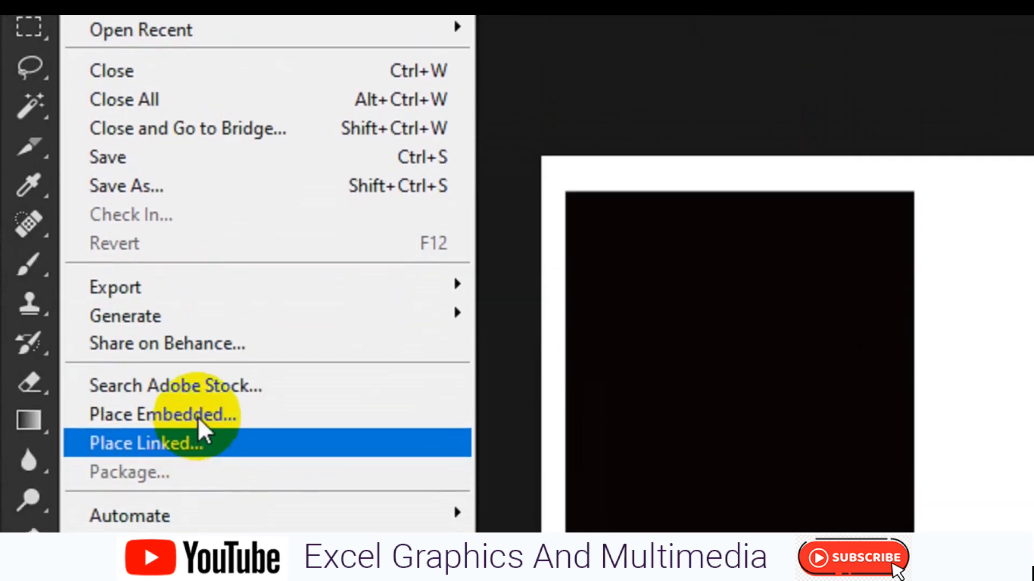
{"action": "left_click", "coordinate": [198, 416]}
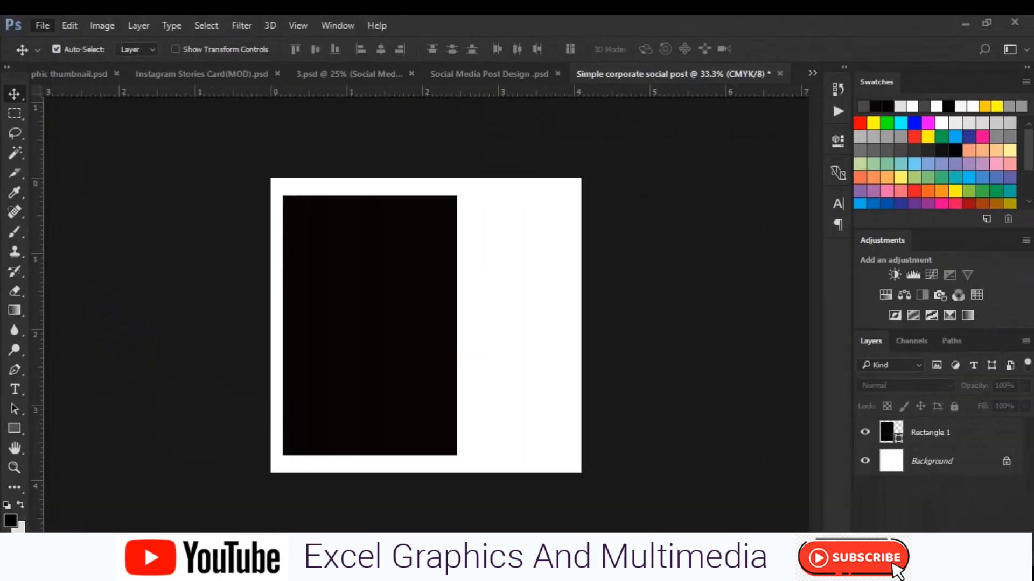
{"action": "left_click", "coordinate": [468, 165]}
{"action": "left_click", "coordinate": [394, 349]}
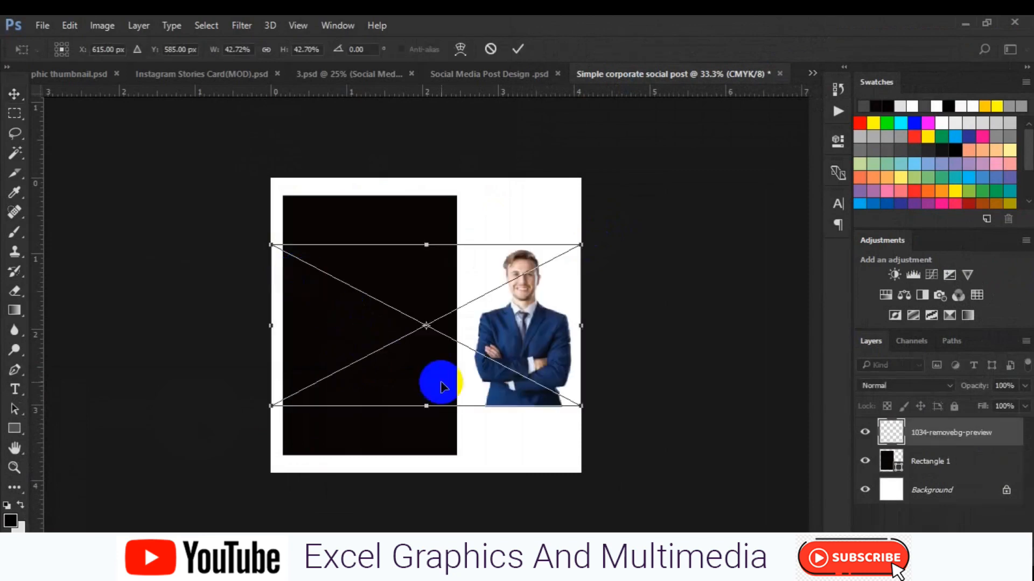
{"action": "key", "text": "Return"}
Step: Copy the businessman onto his own layer in place of the embedded image layer and move him over the lower part of the black rectangle
{"action": "left_click", "coordinate": [17, 115]}
{"action": "left_click_drag", "start_coordinate": [456, 241], "coordinate": [576, 408]}
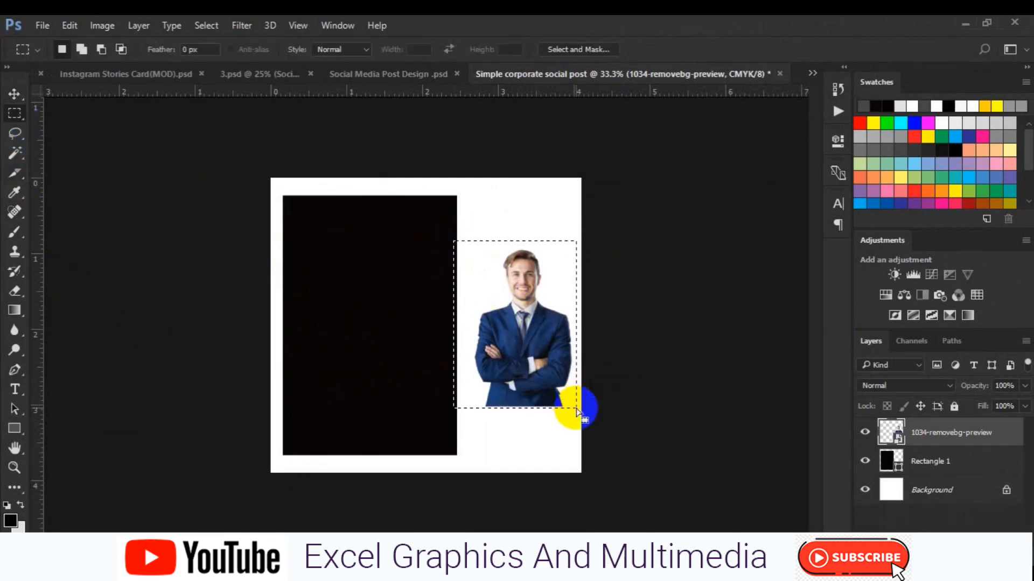
{"action": "key", "text": "ctrl+j"}
{"action": "key", "text": "v"}
{"action": "left_click", "coordinate": [946, 461]}
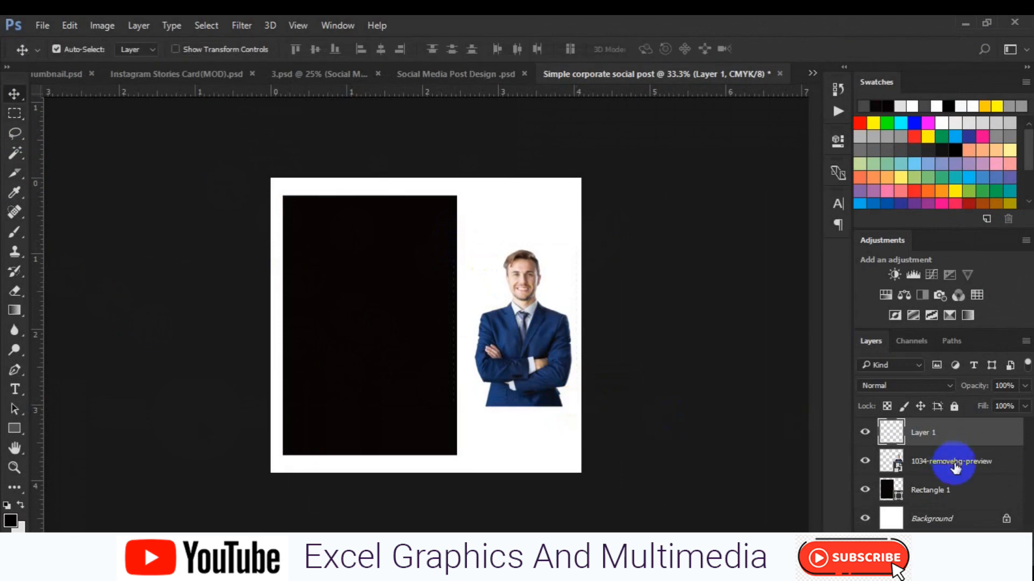
{"action": "key", "text": "Delete"}
{"action": "left_click_drag", "start_coordinate": [530, 351], "coordinate": [362, 426]}
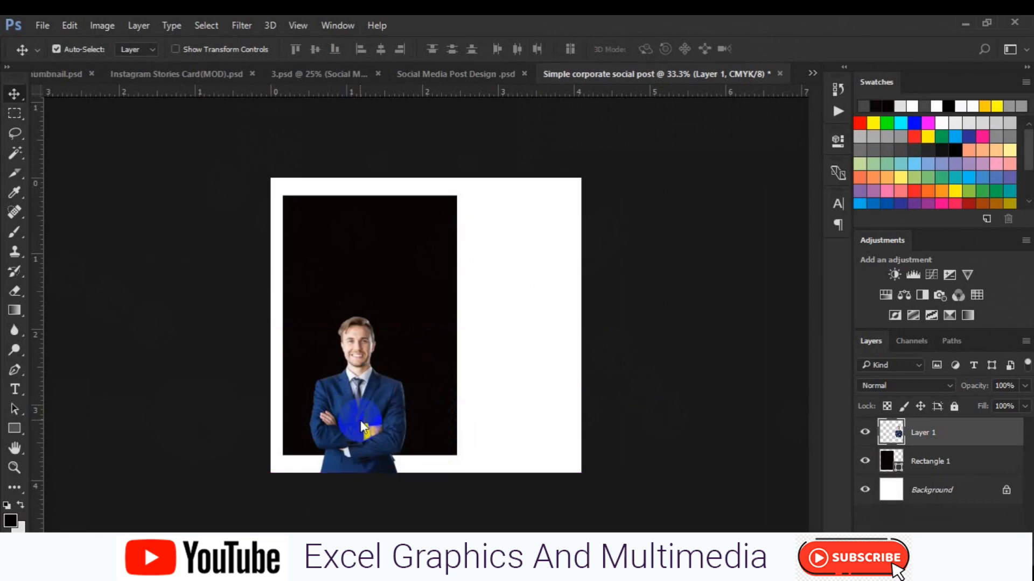
Step: Scale the black rectangle up to about 108% around its center
{"action": "left_click", "coordinate": [414, 374]}
{"action": "key", "text": "ctrl+t"}
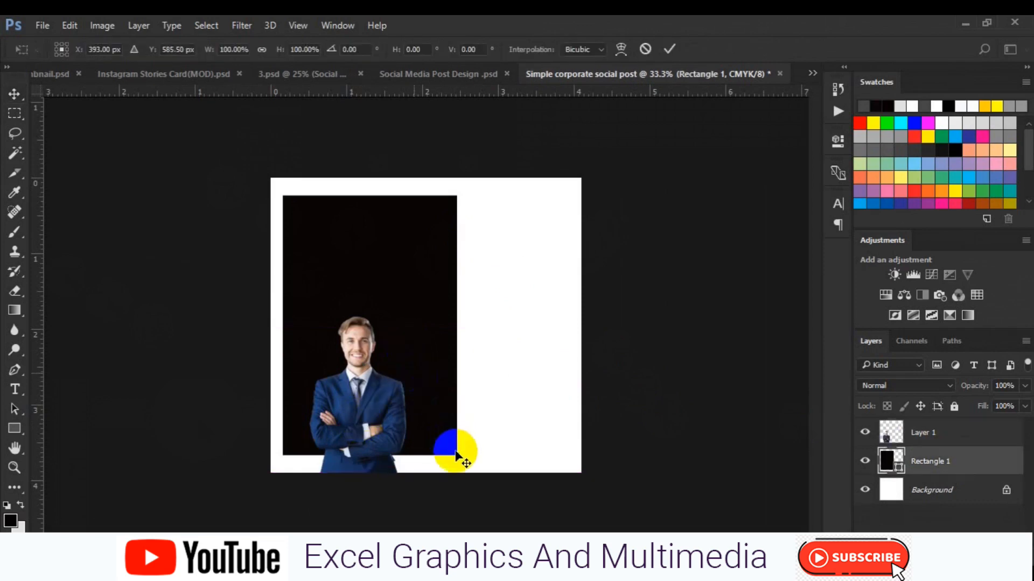
{"action": "mouse_move", "coordinate": [457, 452]}
{"action": "left_mouse_down"}
{"action": "mouse_move", "coordinate": [467, 471]}
{"action": "mouse_move", "coordinate": [462, 464]}
{"action": "left_mouse_up"}
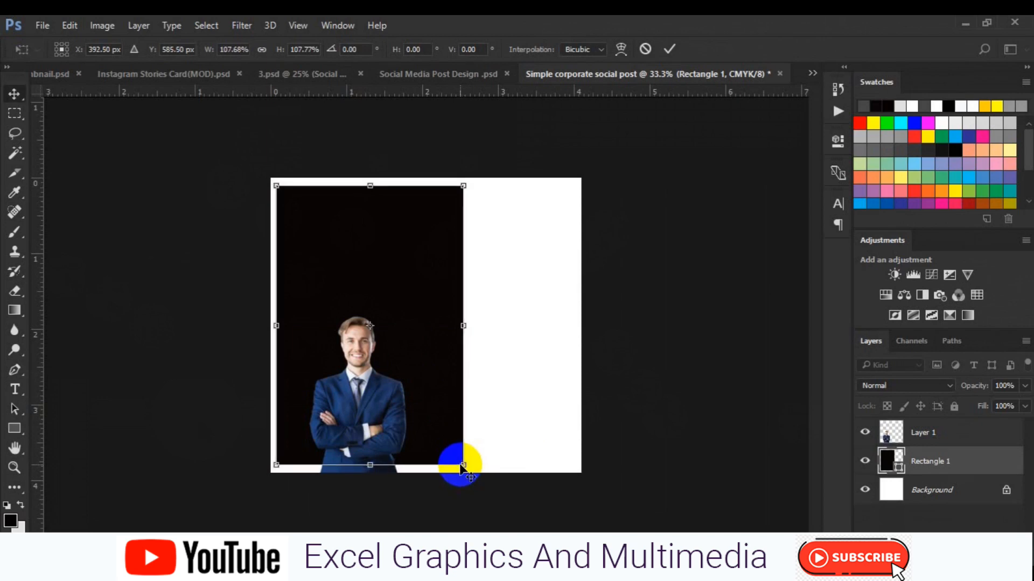
{"action": "key", "text": "Return"}
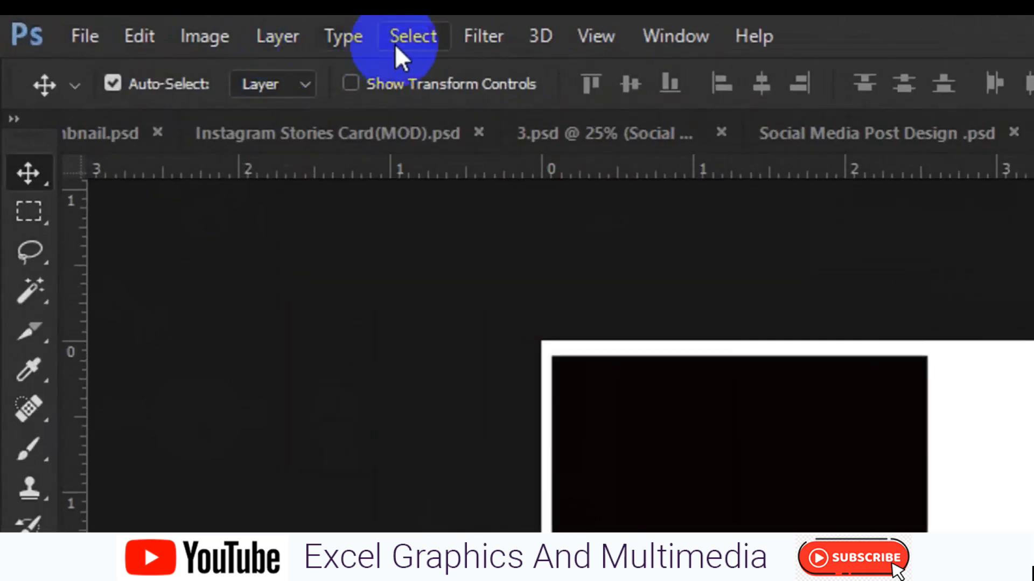
Step: Align the enlarged rectangle to the vertical center of the whole canvas and clear the selection
{"action": "left_click", "coordinate": [283, 29]}
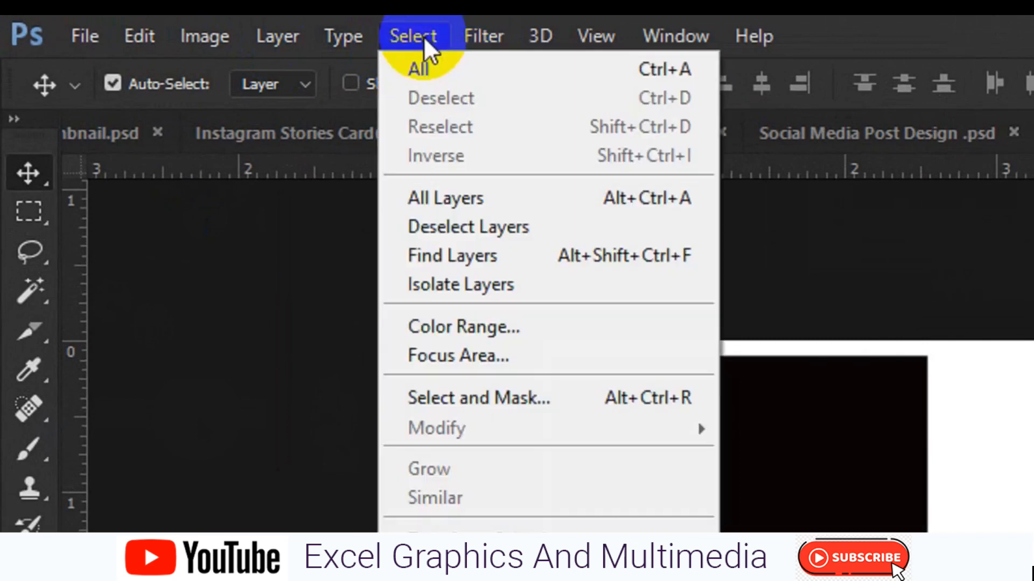
{"action": "left_click", "coordinate": [425, 69]}
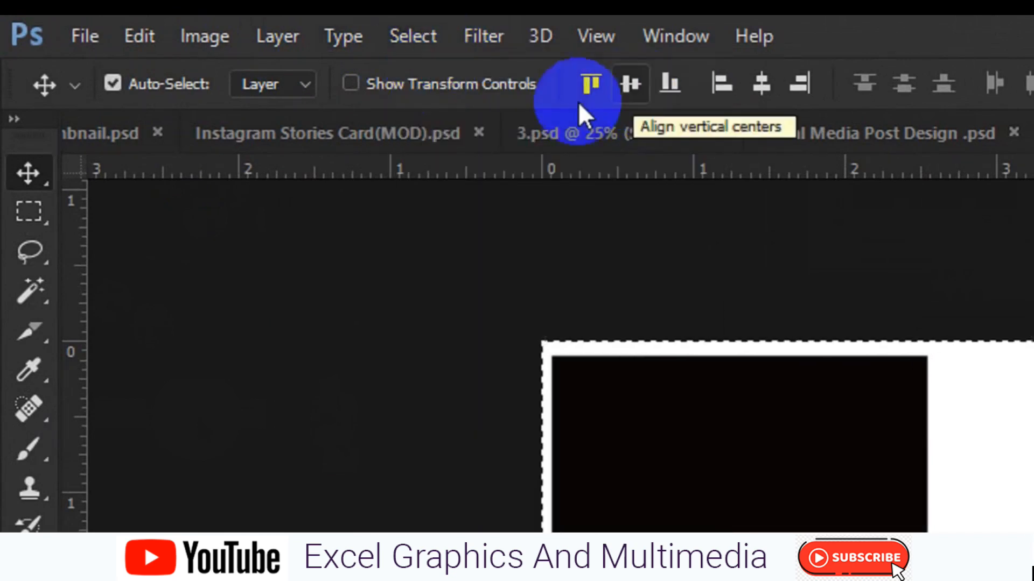
{"action": "left_click", "coordinate": [413, 38]}
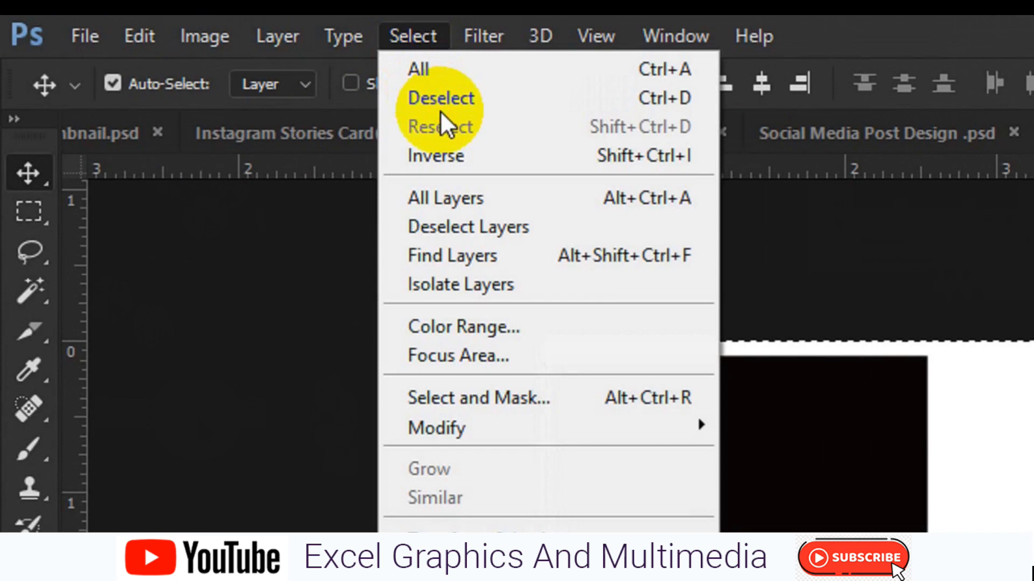
{"action": "left_click", "coordinate": [440, 110]}
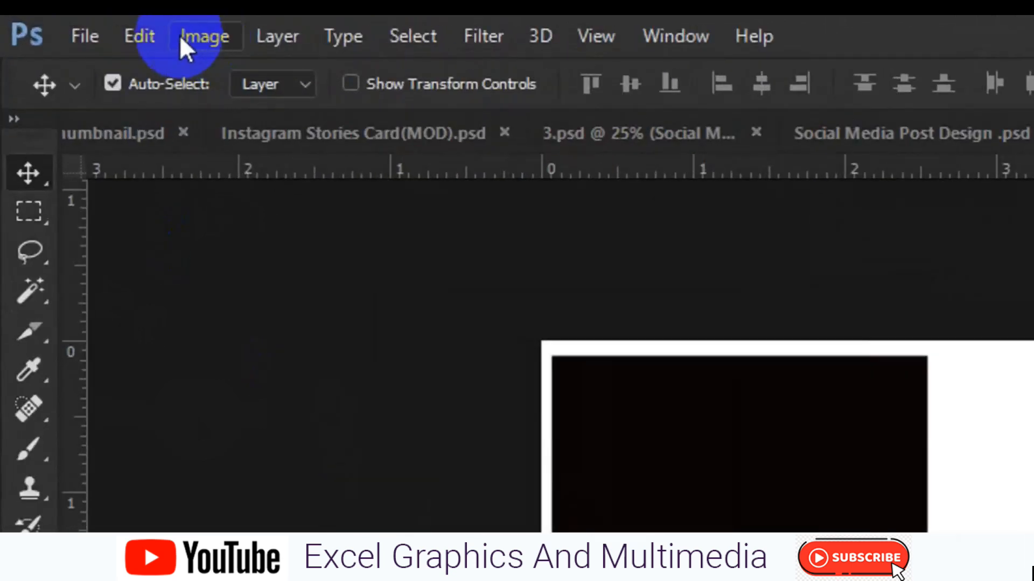
Step: Enlarge the businessman with Free Transform to about 173% and move him up over the black rectangle
{"action": "left_click", "coordinate": [75, 25]}
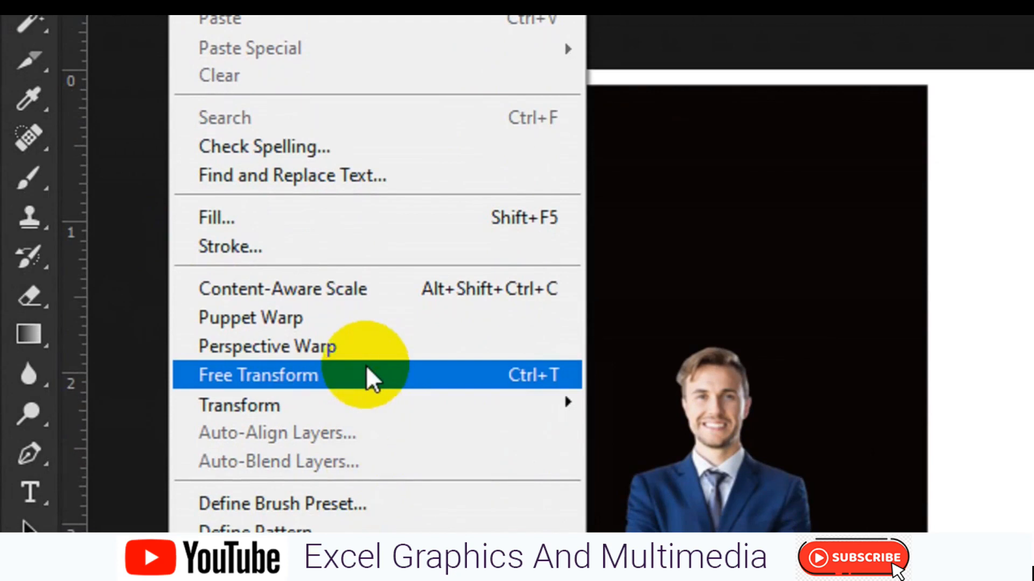
{"action": "left_click", "coordinate": [366, 375]}
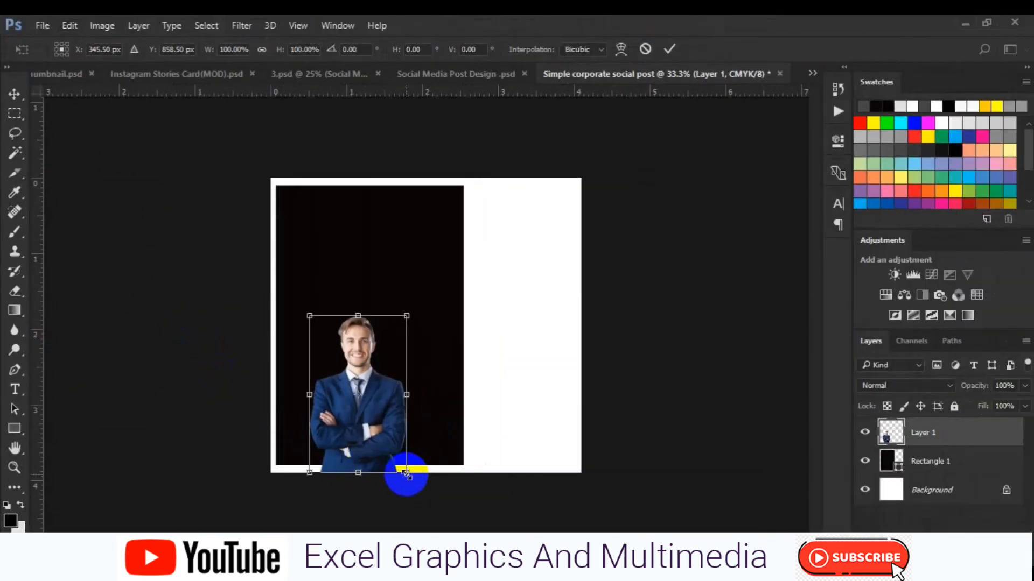
{"action": "left_click_drag", "start_coordinate": [406, 472], "coordinate": [463, 531]}
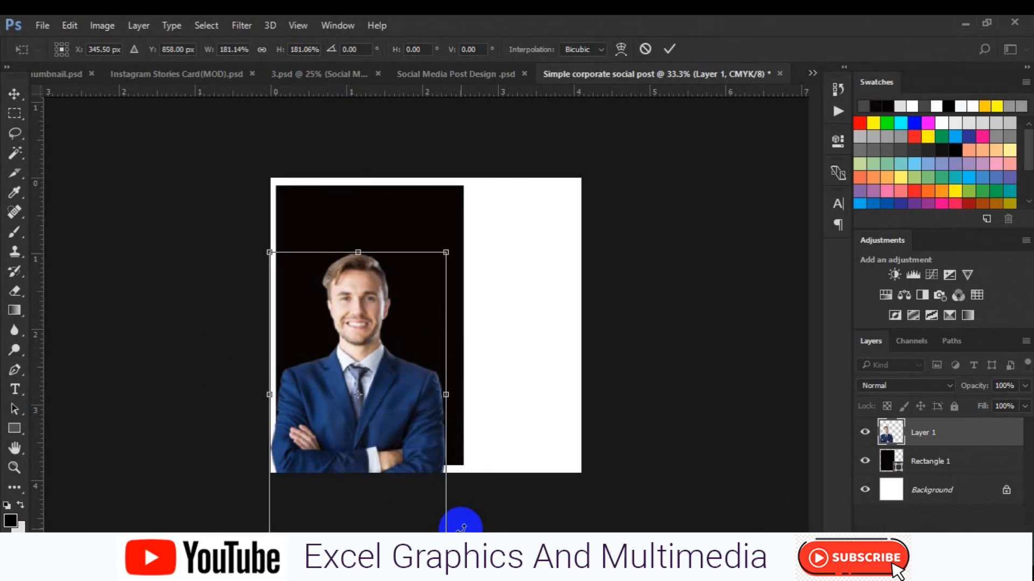
{"action": "left_click_drag", "start_coordinate": [388, 473], "coordinate": [418, 426]}
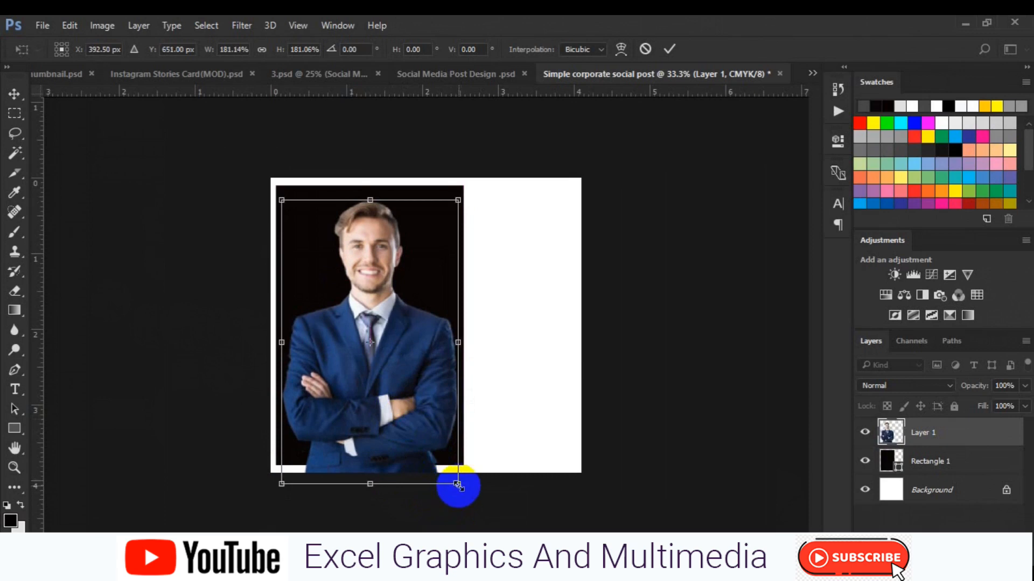
{"action": "left_click_drag", "start_coordinate": [458, 486], "coordinate": [452, 475]}
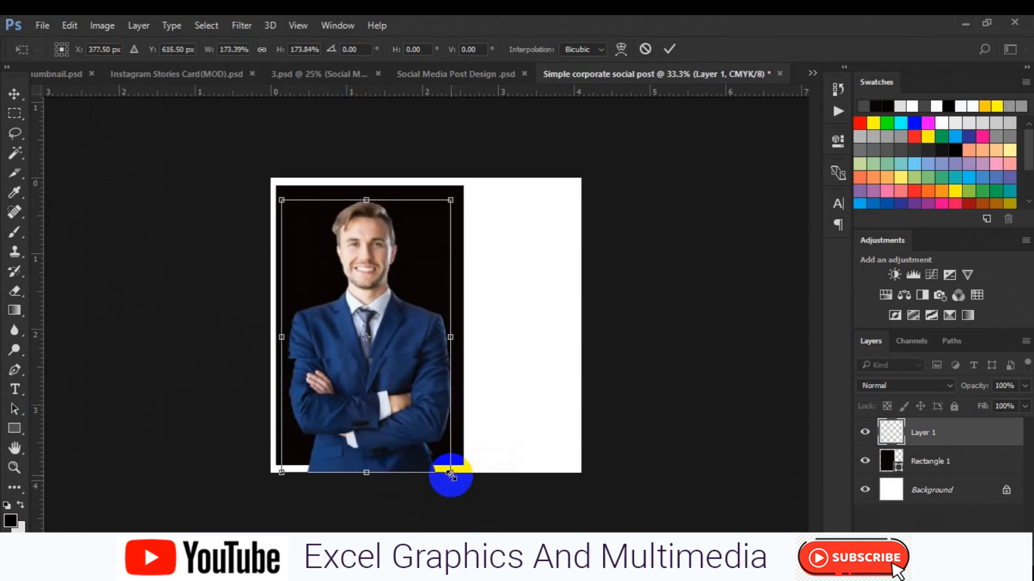
Step: Nudge the businessman vertically and shrink him slightly to end at the black rectangle's lower edge, and apply the transform
{"action": "key", "text": "Up"}
{"action": "key", "text": "Up"}
{"action": "key", "text": "Up"}
{"action": "key", "text": "Up"}
{"action": "key", "text": "Up"}
{"action": "key", "text": "Up"}
{"action": "key", "text": "Up"}
{"action": "key", "text": "Up"}
{"action": "key", "text": "Up"}
{"action": "key", "text": "Up"}
{"action": "key", "text": "Up"}
{"action": "key", "text": "Up"}
{"action": "key", "text": "Up"}
{"action": "key", "text": "Up"}
{"action": "key", "text": "Up"}
{"action": "key", "text": "Up"}
{"action": "key", "text": "Up"}
{"action": "key", "text": "Up"}
{"action": "key", "text": "Up"}
{"action": "key", "text": "Up"}
{"action": "key", "text": "Up"}
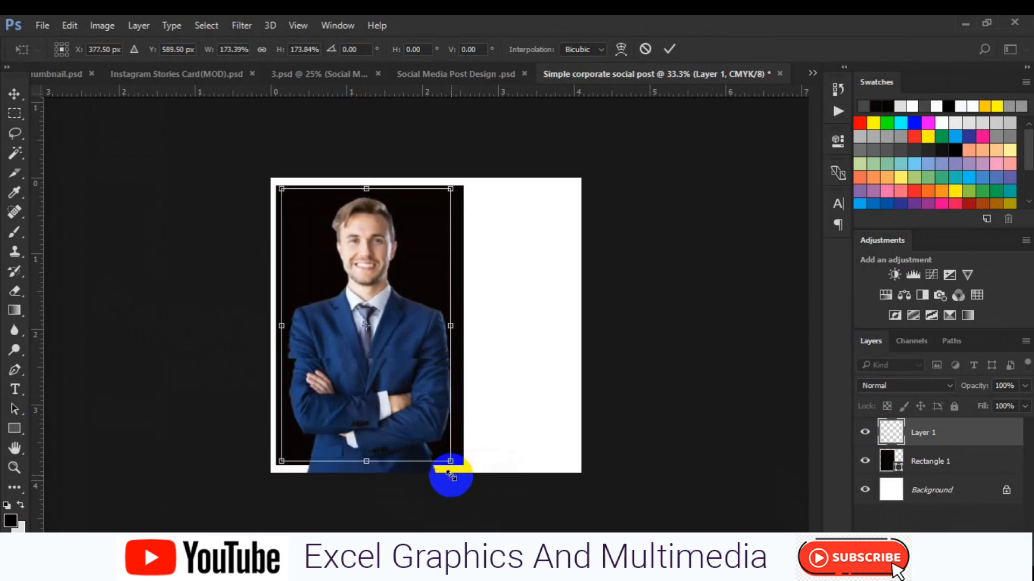
{"action": "key", "text": "Down"}
{"action": "key", "text": "Down"}
{"action": "key", "text": "Down"}
{"action": "key", "text": "Down"}
{"action": "key", "text": "Down"}
{"action": "key", "text": "Down"}
{"action": "key", "text": "Down"}
{"action": "key", "text": "Down"}
{"action": "key", "text": "Down"}
{"action": "key", "text": "Down"}
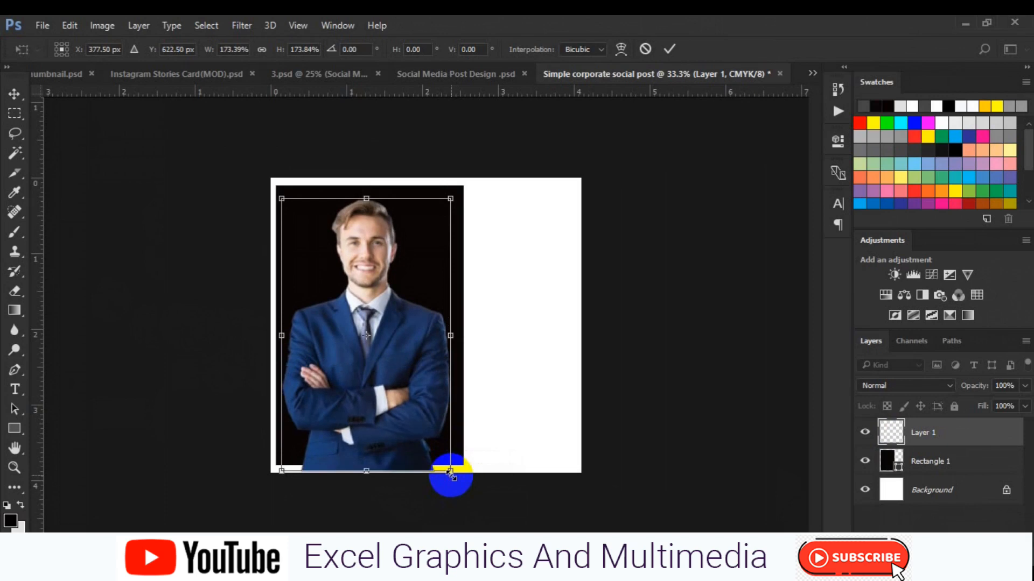
{"action": "left_click_drag", "start_coordinate": [450, 474], "coordinate": [445, 465]}
{"action": "key", "text": "Return"}
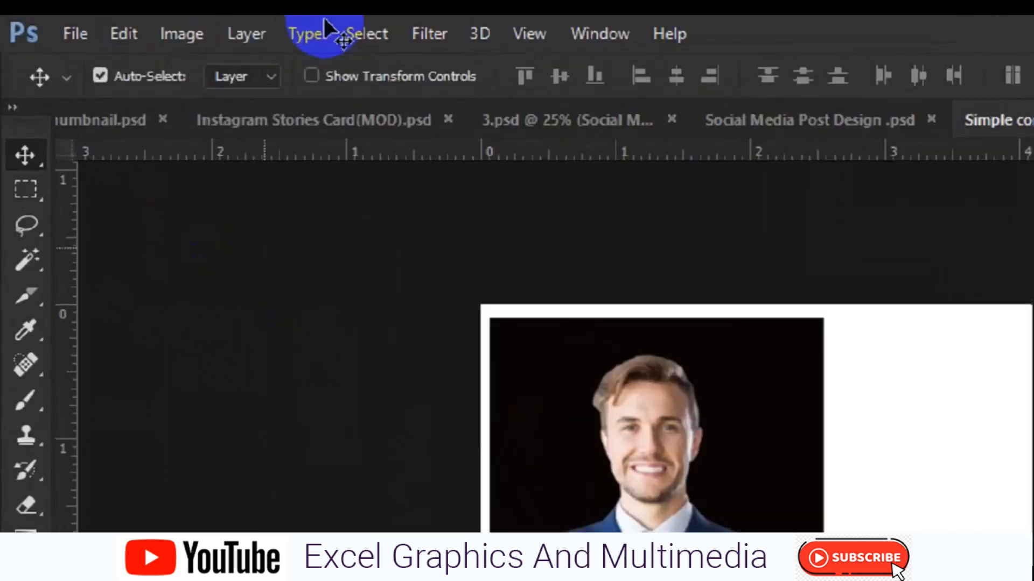
Step: Align the businessman to the bottom edge of the whole canvas and clear the selection
{"action": "left_click", "coordinate": [366, 36]}
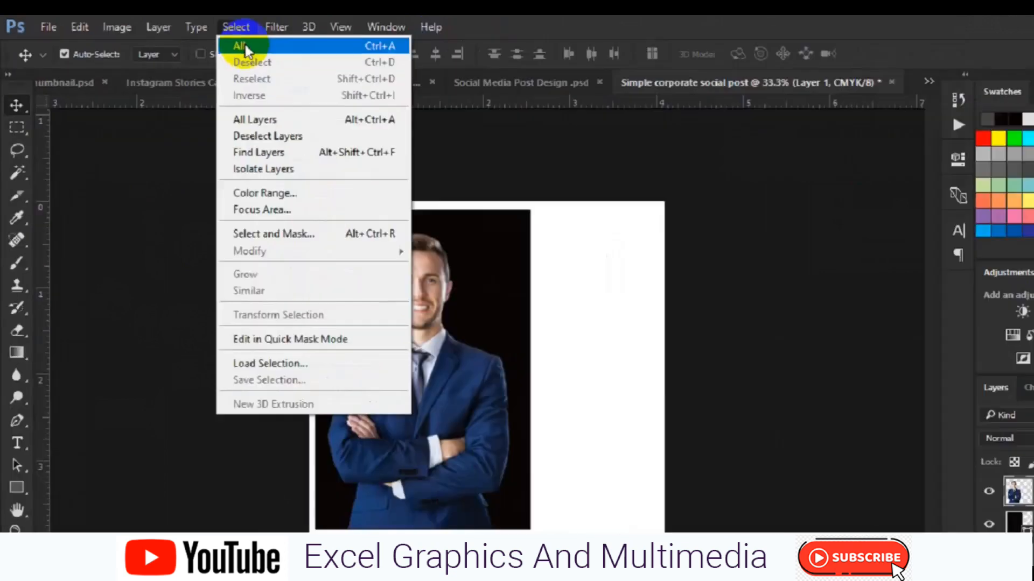
{"action": "left_click", "coordinate": [428, 66]}
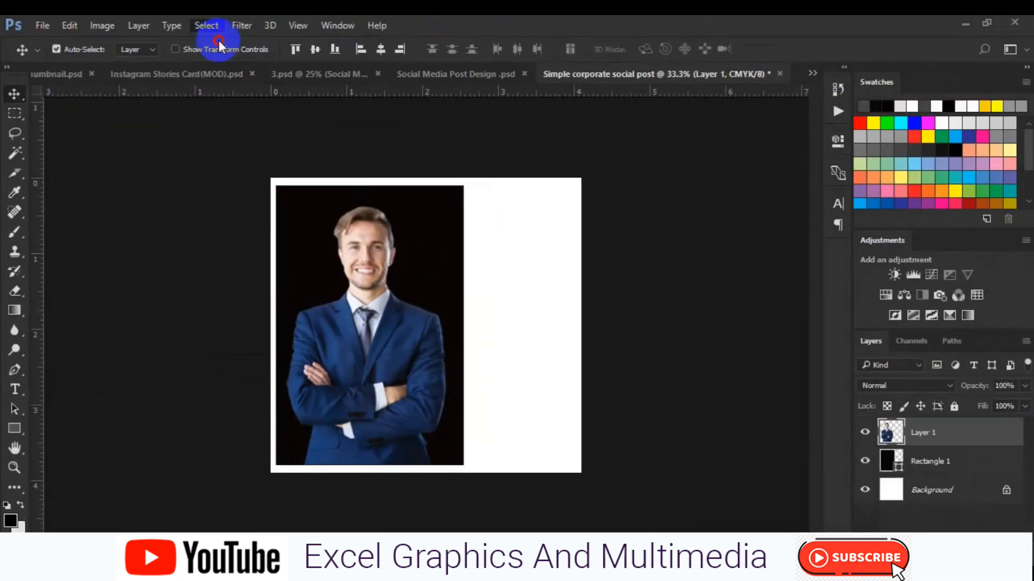
{"action": "left_click", "coordinate": [332, 51]}
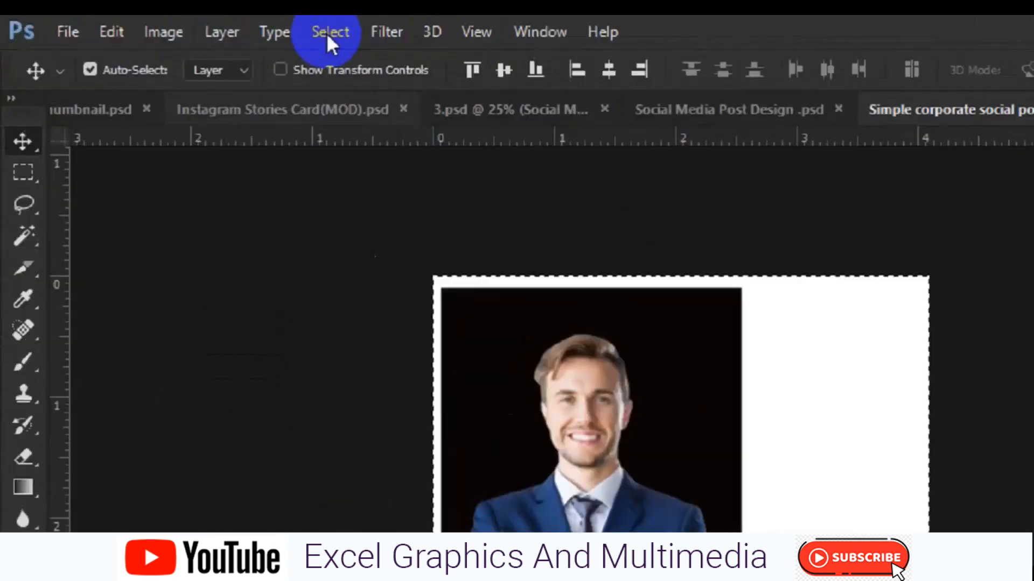
{"action": "left_click", "coordinate": [207, 25]}
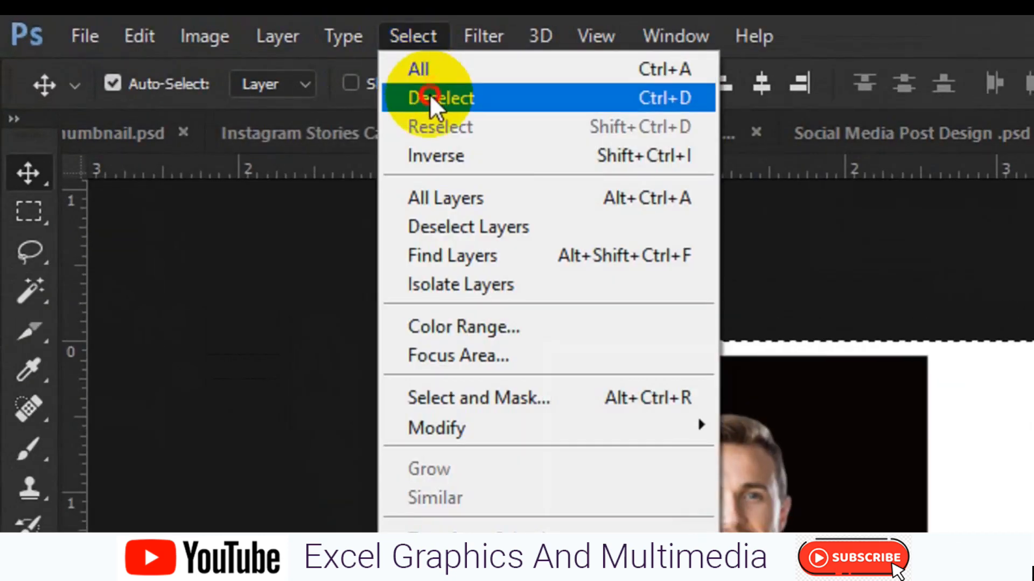
{"action": "left_click", "coordinate": [428, 98]}
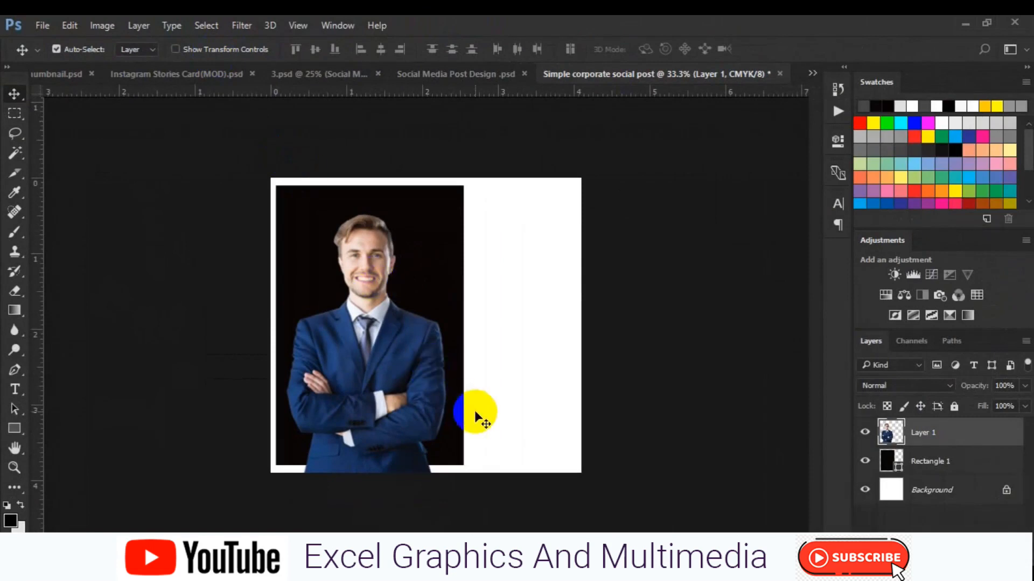
Step: Align the horizontal centers of the businessman and the black rectangle, leaving only the businessman's layer selected
{"action": "left_click", "coordinate": [944, 468], "text": "shift"}
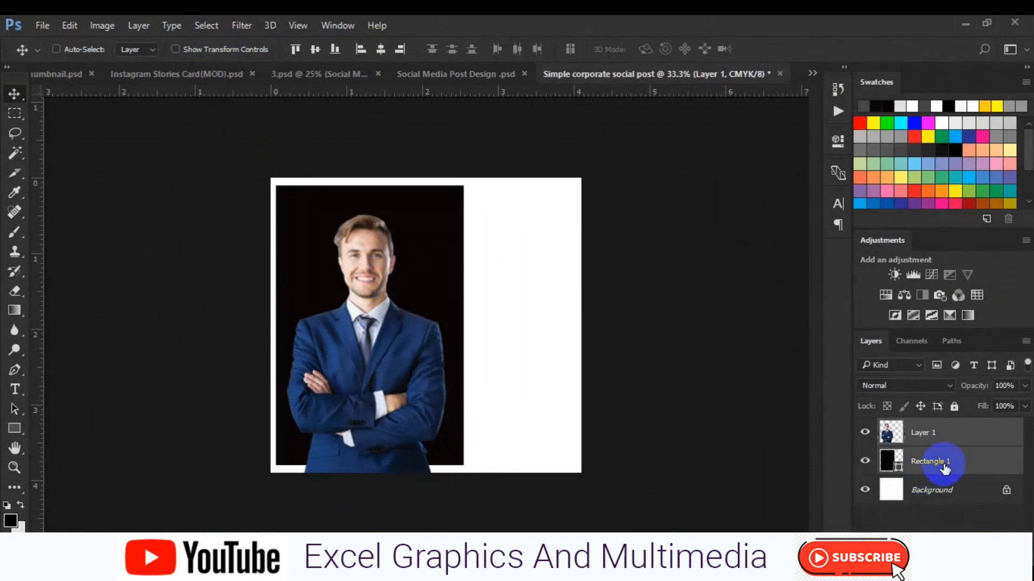
{"action": "left_click", "coordinate": [315, 51]}
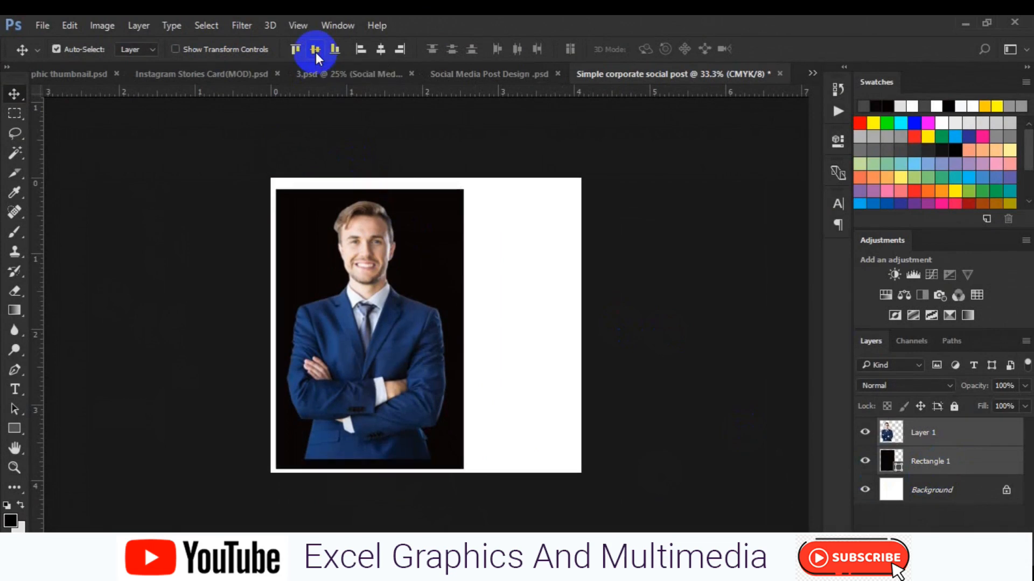
{"action": "key", "text": "ctrl+z"}
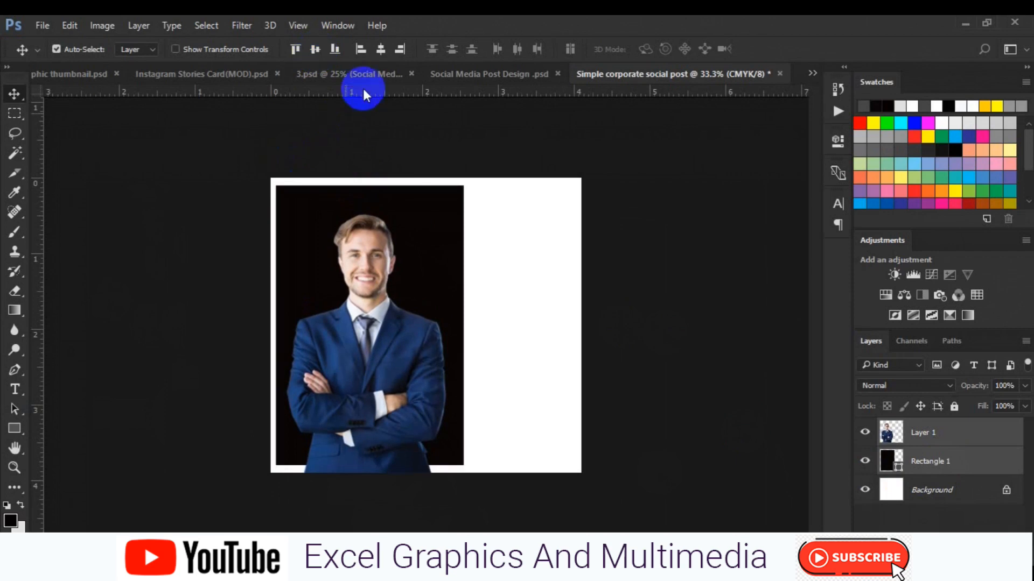
{"action": "left_click", "coordinate": [384, 53]}
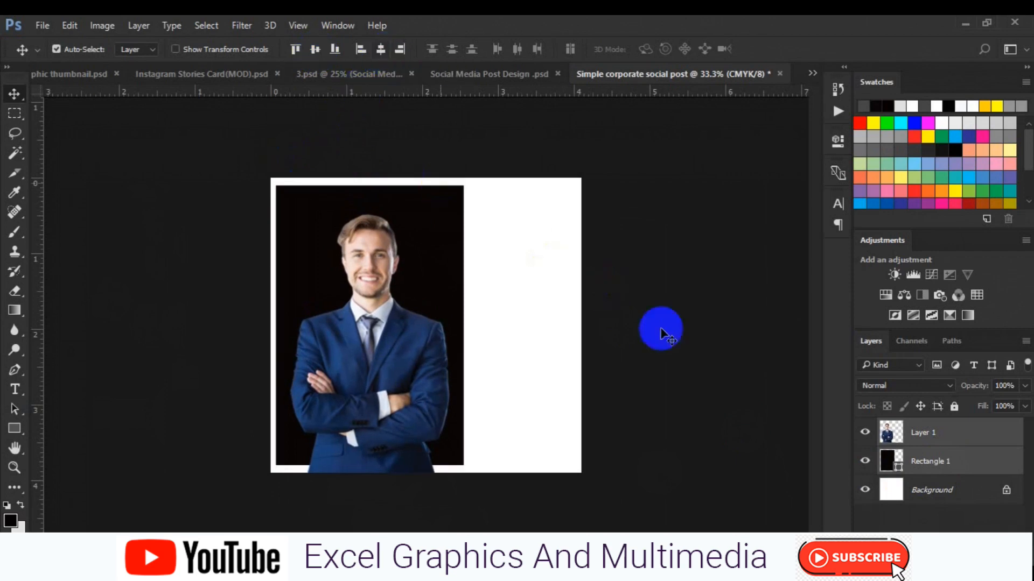
{"action": "left_click", "coordinate": [919, 462], "text": "ctrl"}
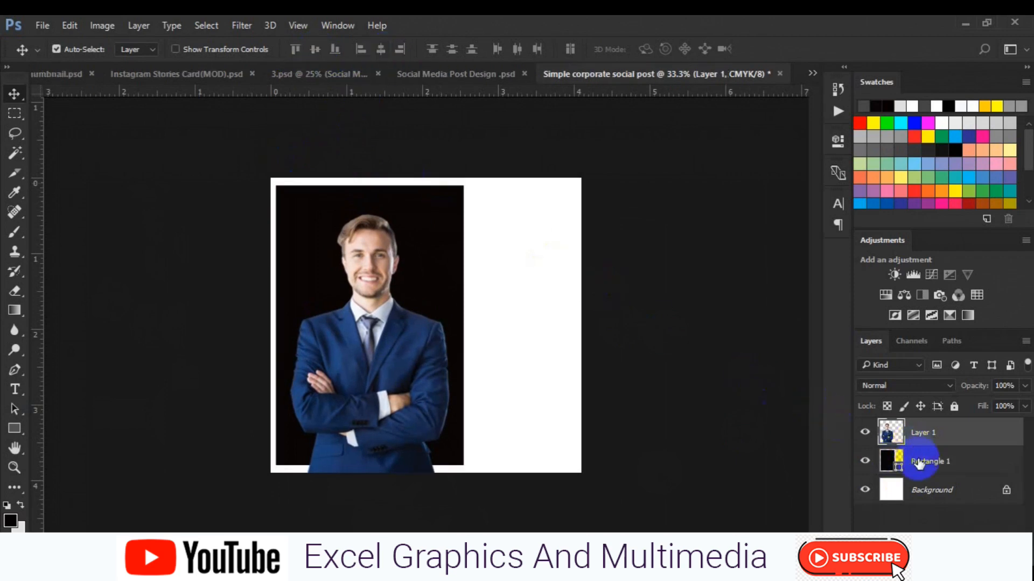
Step: Draw a rectangle of about 627 × 597 px on a new layer behind the businessman, reaching the canvas's right edge
{"action": "left_click", "coordinate": [919, 461]}
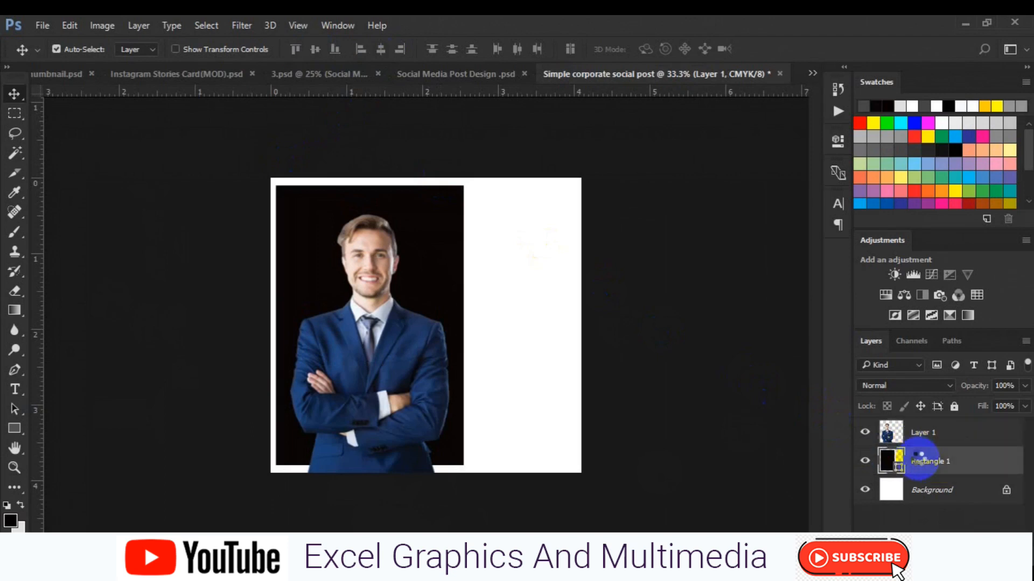
{"action": "left_click", "coordinate": [31, 431]}
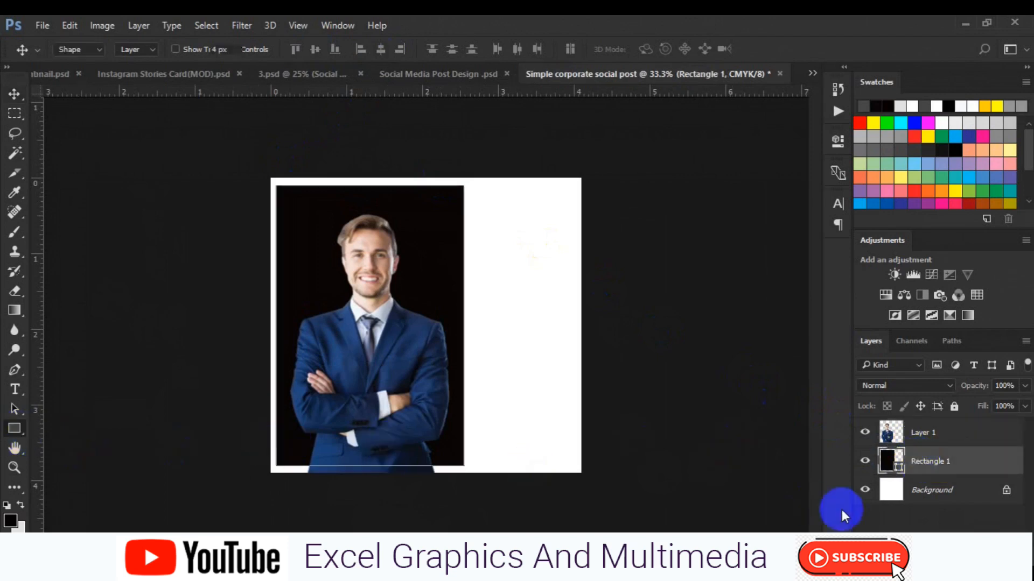
{"action": "left_click", "coordinate": [983, 546]}
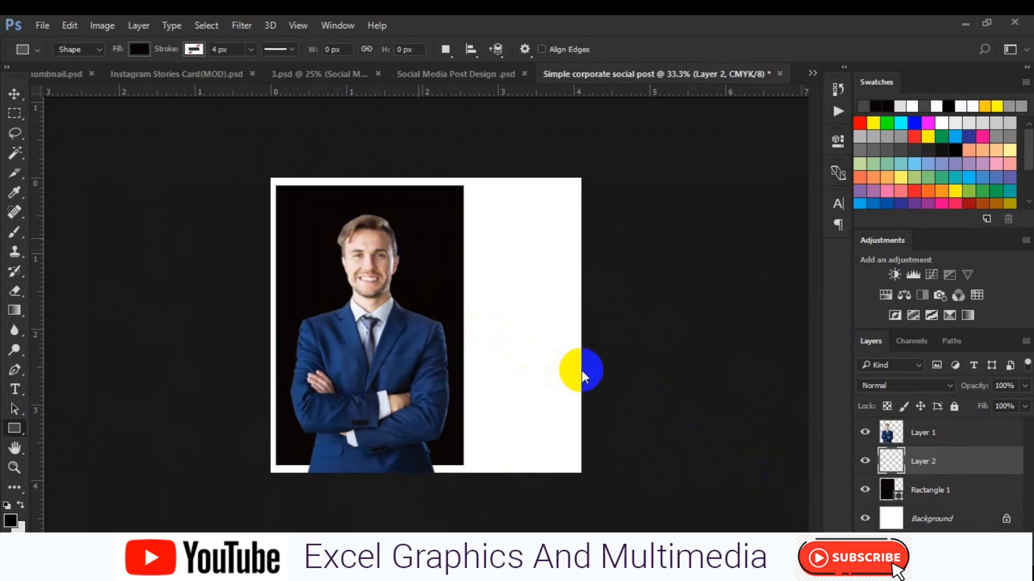
{"action": "right_click", "coordinate": [582, 377]}
{"action": "left_click", "coordinate": [535, 360]}
{"action": "left_click_drag", "start_coordinate": [425, 254], "coordinate": [582, 404]}
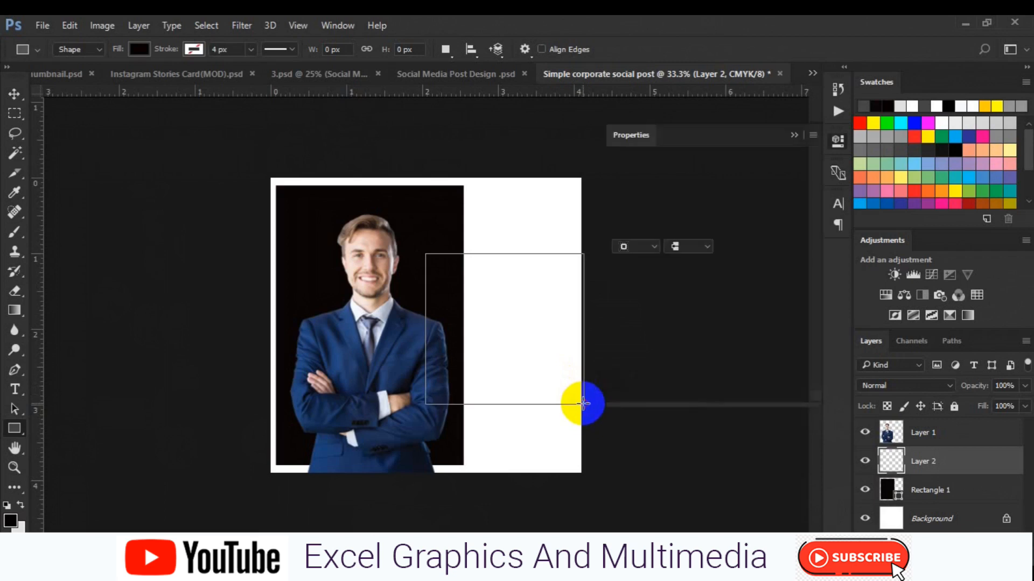
{"action": "left_click_drag", "start_coordinate": [583, 404], "coordinate": [583, 403]}
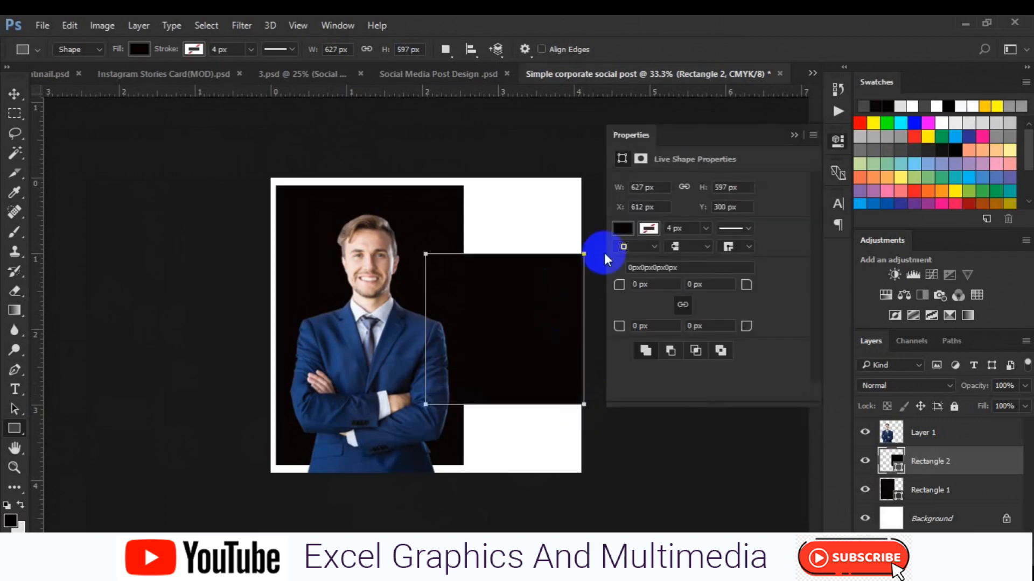
Step: Change the new rectangle's fill to medium gray and close its shape properties
{"action": "left_click", "coordinate": [623, 228]}
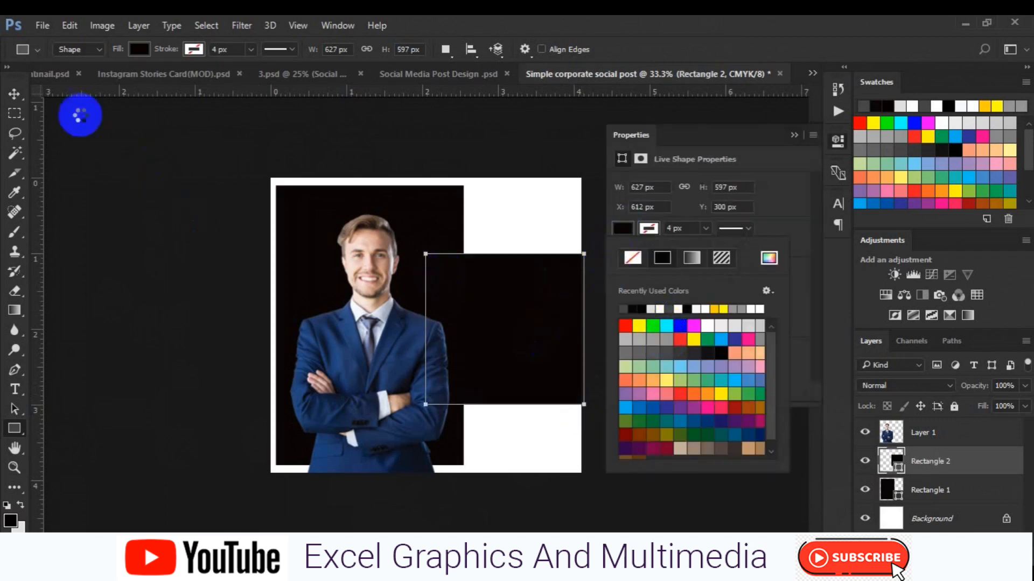
{"action": "left_click", "coordinate": [21, 97]}
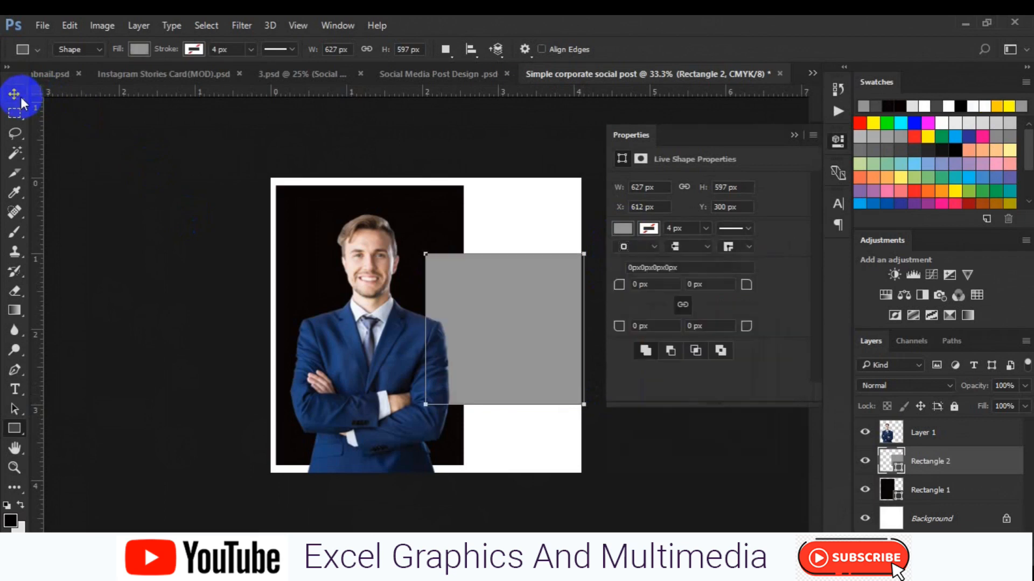
{"action": "left_click", "coordinate": [790, 137]}
Step: Duplicate the large black rectangle and shrink the copy to a narrow, shorter vertical strip along its left edge
{"action": "left_click", "coordinate": [309, 268]}
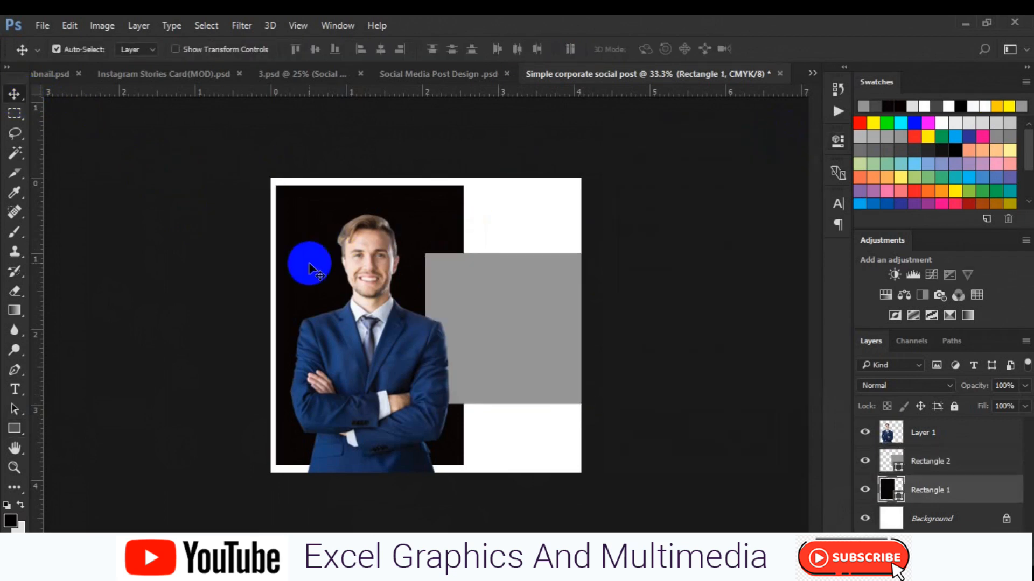
{"action": "key", "text": "ctrl+j"}
{"action": "key", "text": "ctrl+t"}
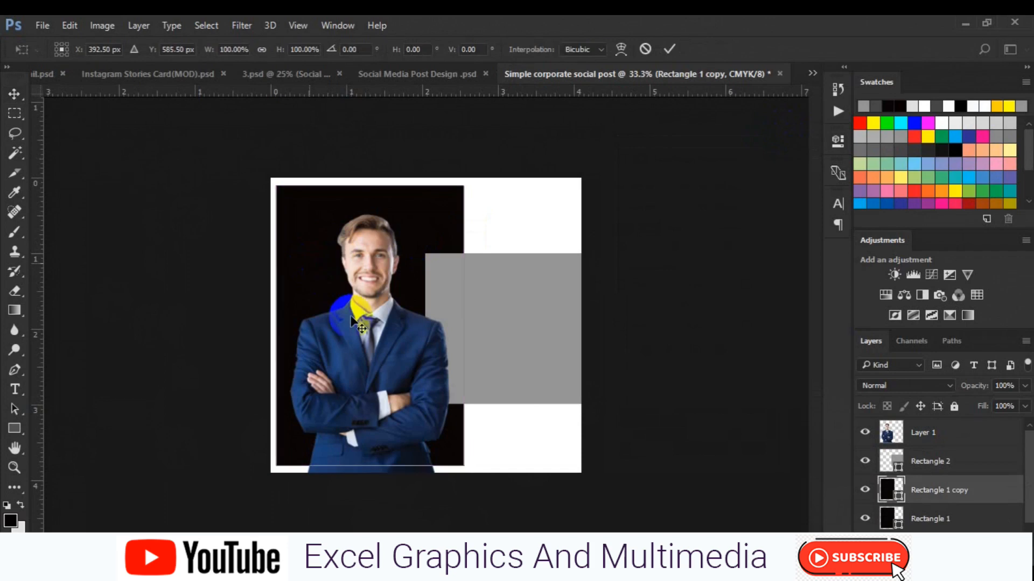
{"action": "left_click_drag", "start_coordinate": [452, 329], "coordinate": [306, 327]}
{"action": "left_click_drag", "start_coordinate": [292, 188], "coordinate": [295, 278]}
{"action": "left_click_drag", "start_coordinate": [292, 464], "coordinate": [294, 441]}
{"action": "key", "text": "Return"}
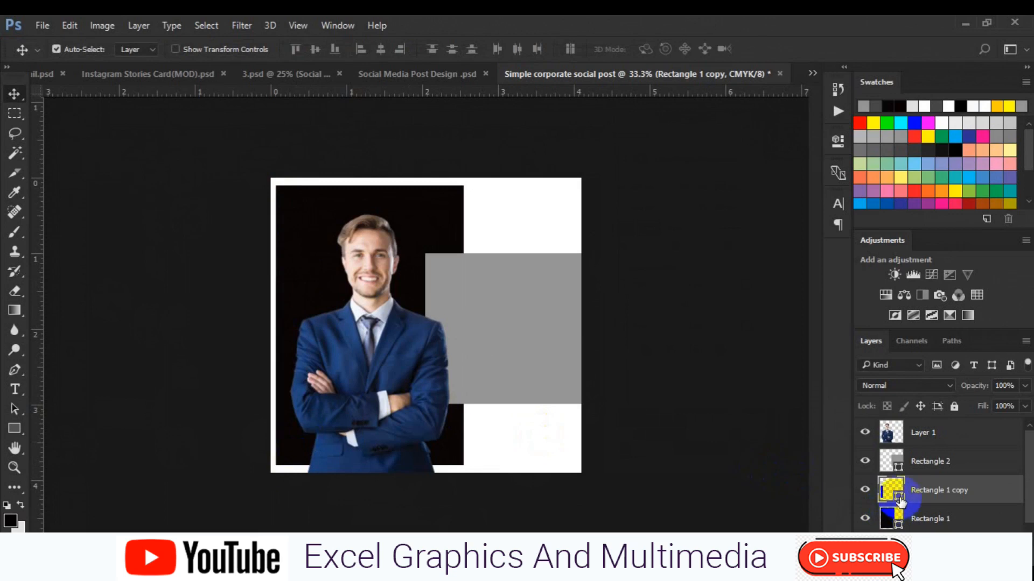
Step: Recolor the narrow strip with the gray sampled from the rectangle on the right
{"action": "double_click", "coordinate": [899, 492]}
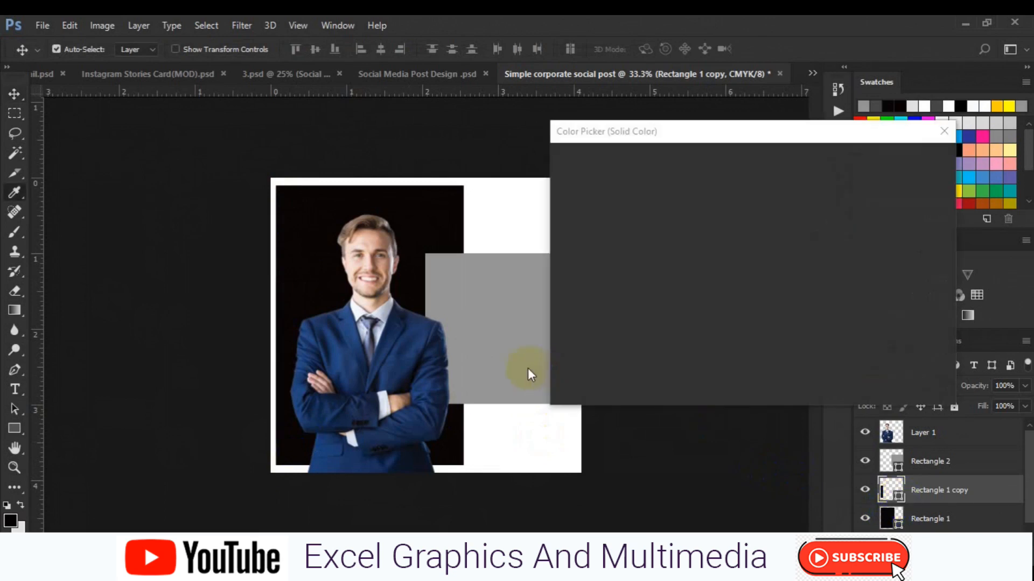
{"action": "left_click", "coordinate": [511, 361]}
{"action": "left_click", "coordinate": [903, 160]}
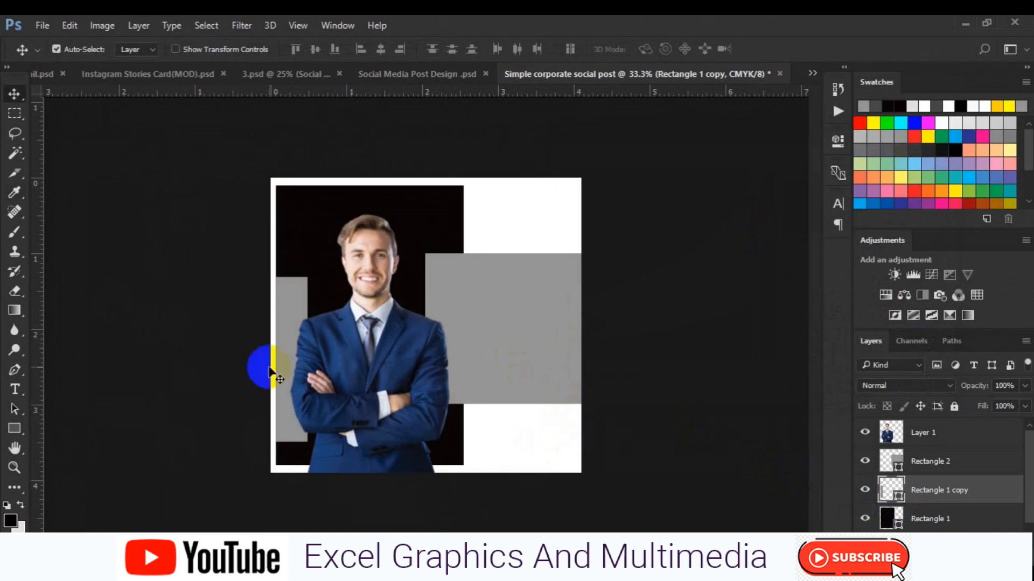
Step: Draw a black rectangle of about 99 × 237 px directly above the Background layer, overlapping the canvas's right edge below the gray block
{"action": "left_click", "coordinate": [938, 538]}
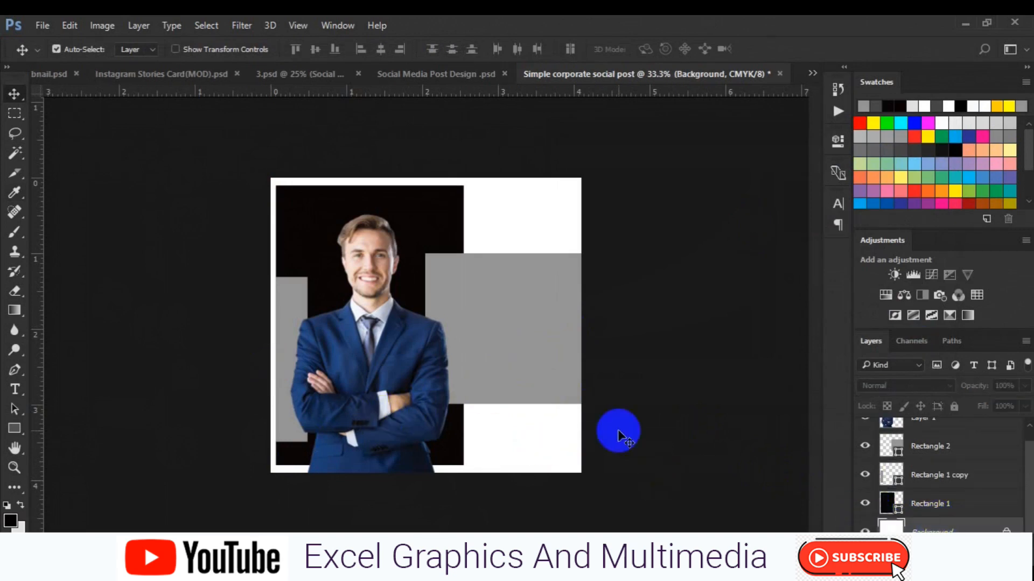
{"action": "left_click", "coordinate": [14, 431]}
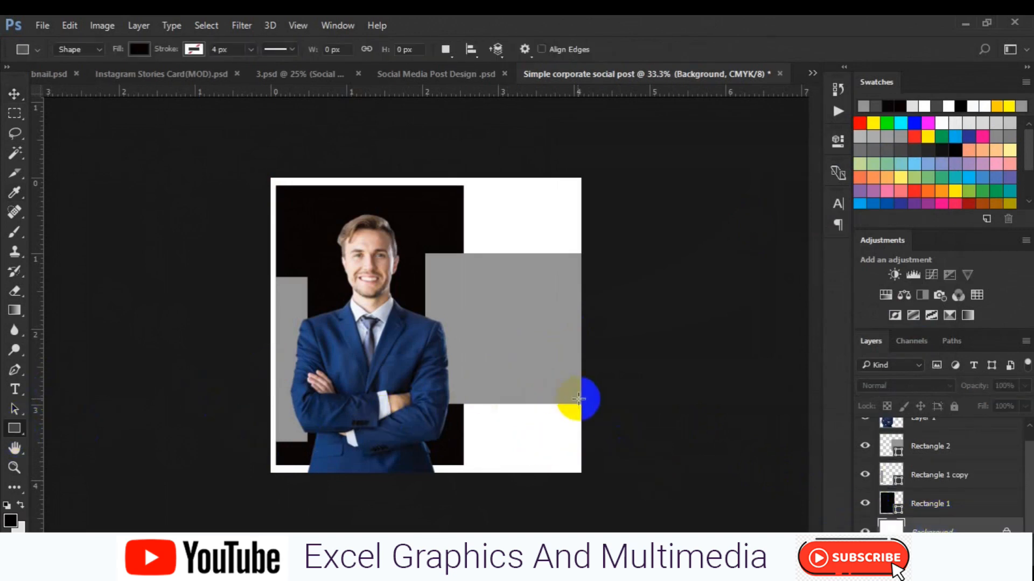
{"action": "left_click_drag", "start_coordinate": [573, 399], "coordinate": [597, 458]}
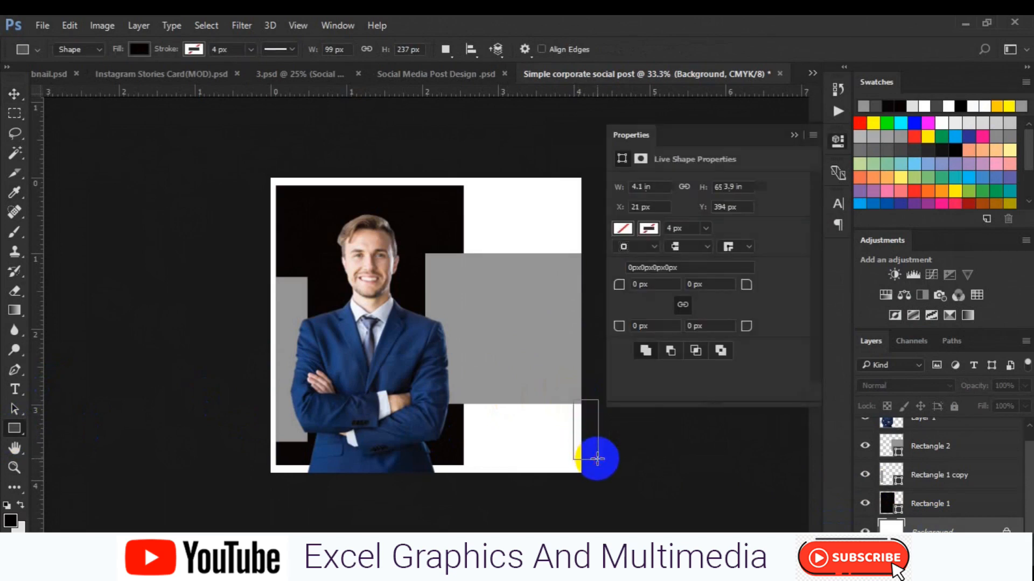
{"action": "key", "text": "v"}
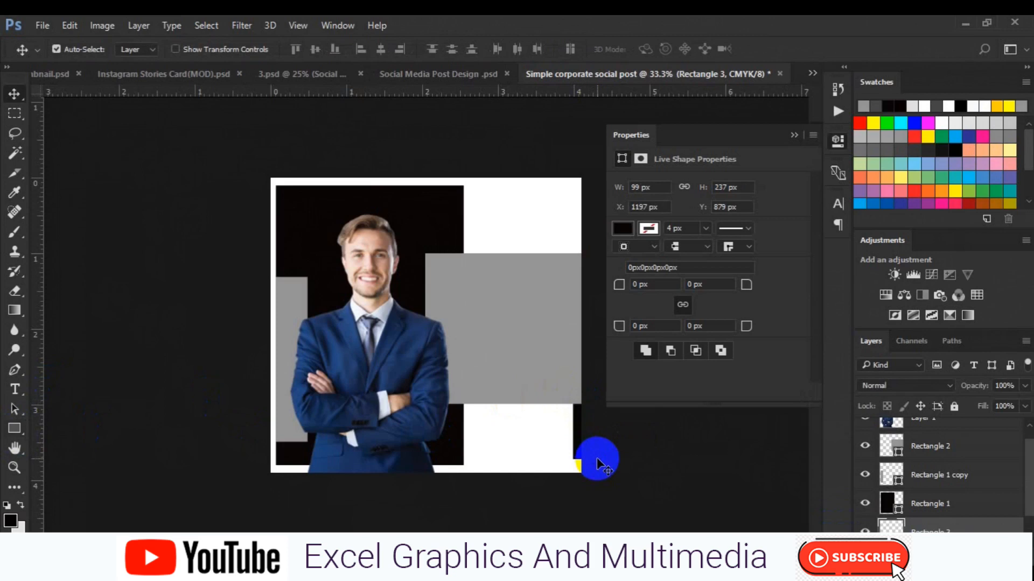
{"action": "left_click", "coordinate": [794, 135]}
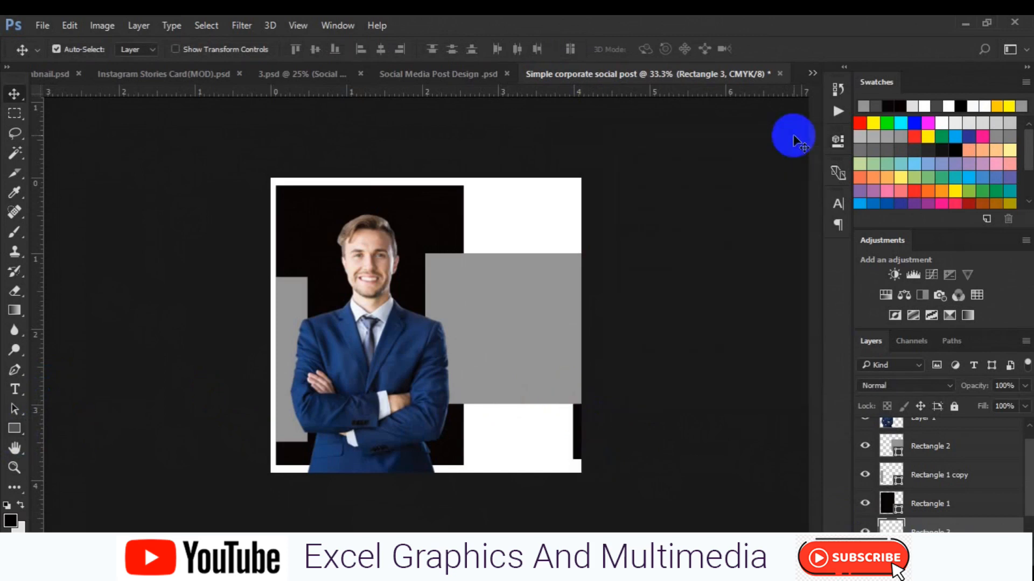
Step: Align the bottom edges of the small black rectangle at the canvas's right edge and the large black rectangle
{"action": "left_click", "coordinate": [936, 505], "text": "ctrl"}
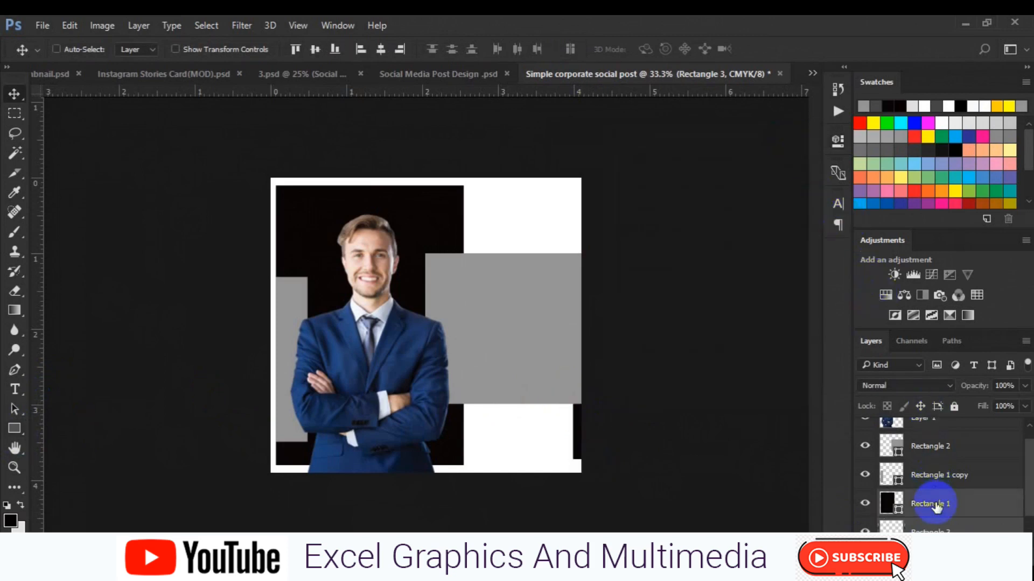
{"action": "left_click", "coordinate": [336, 50]}
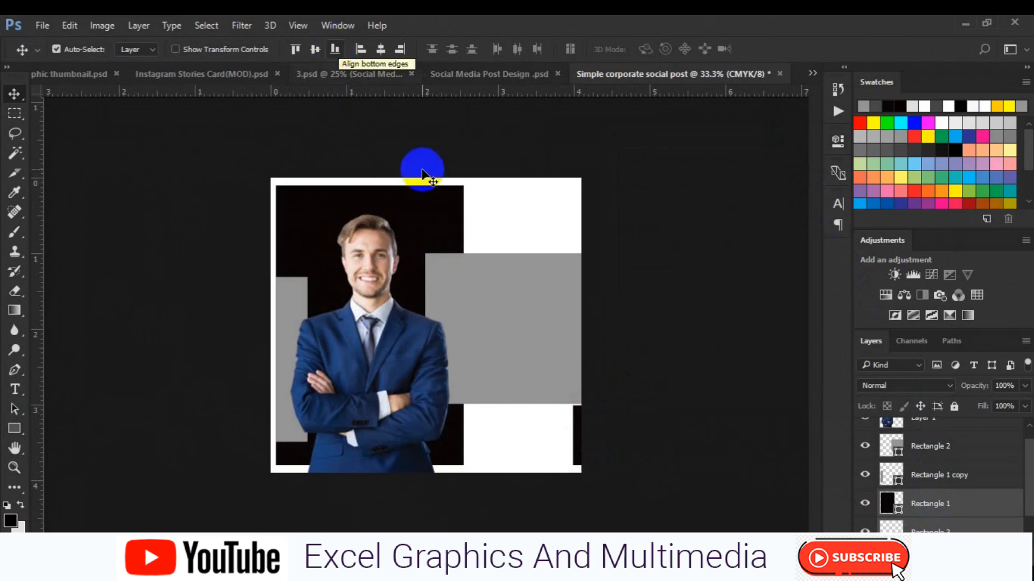
Step: Draw a light gray diagonal-line custom shape of about 126 × 126 px just above the Background layer, near the large black rectangle's upper-right corner
{"action": "left_click", "coordinate": [1027, 529]}
{"action": "left_click", "coordinate": [972, 536]}
{"action": "left_click", "coordinate": [15, 430]}
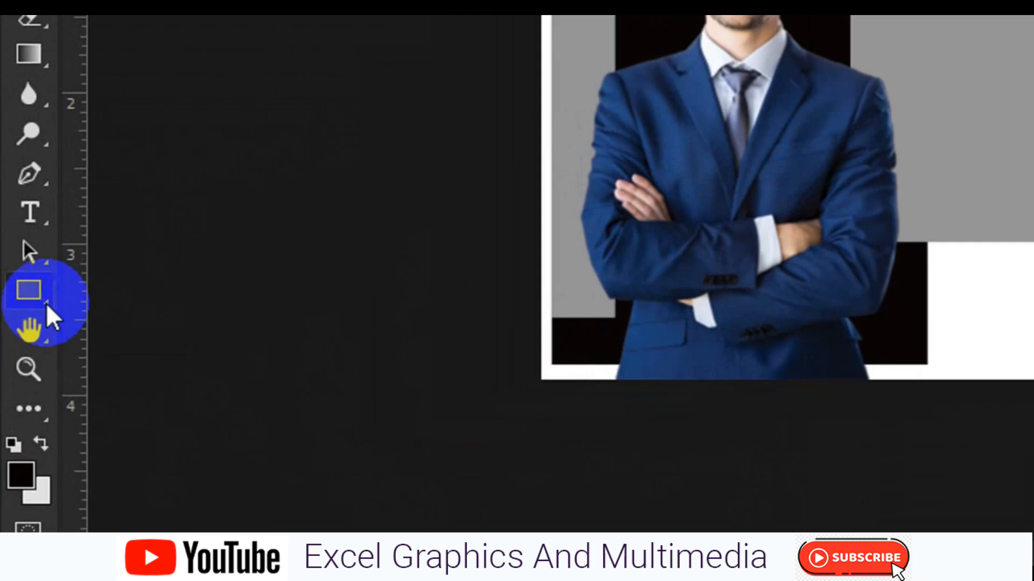
{"action": "left_click", "coordinate": [47, 303]}
{"action": "left_click", "coordinate": [151, 431]}
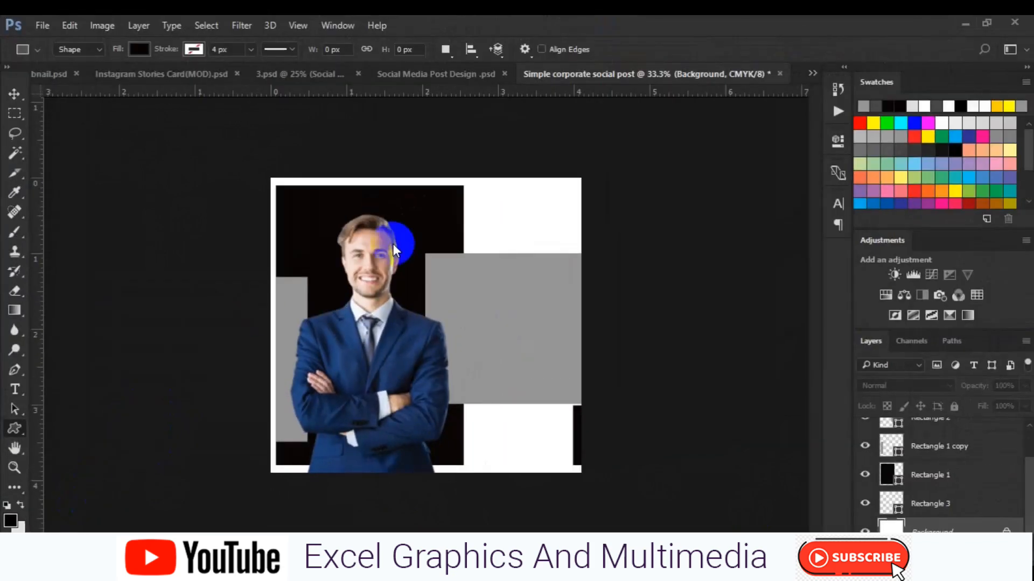
{"action": "right_click", "coordinate": [393, 244]}
{"action": "left_click", "coordinate": [602, 373]}
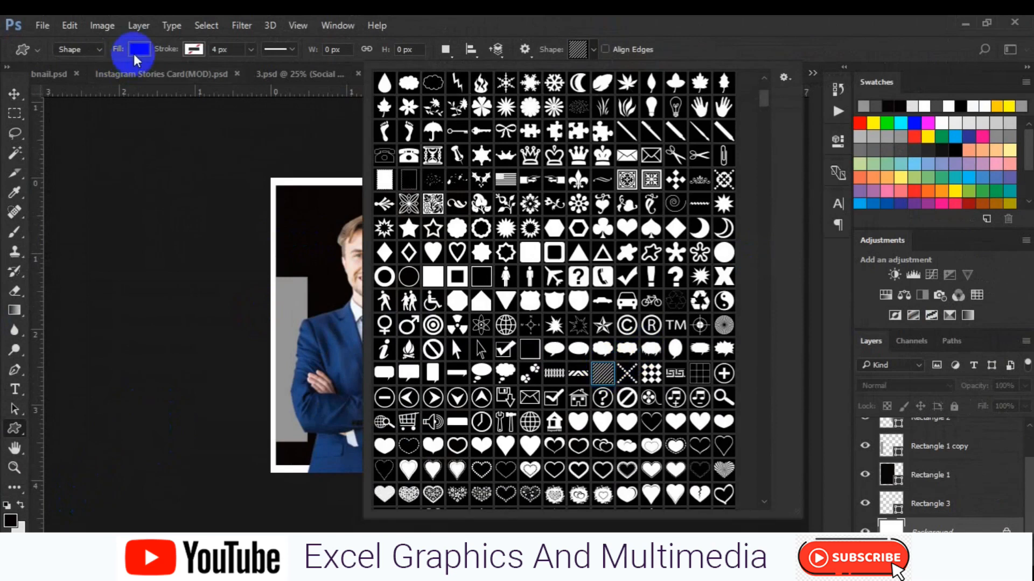
{"action": "left_click", "coordinate": [139, 50]}
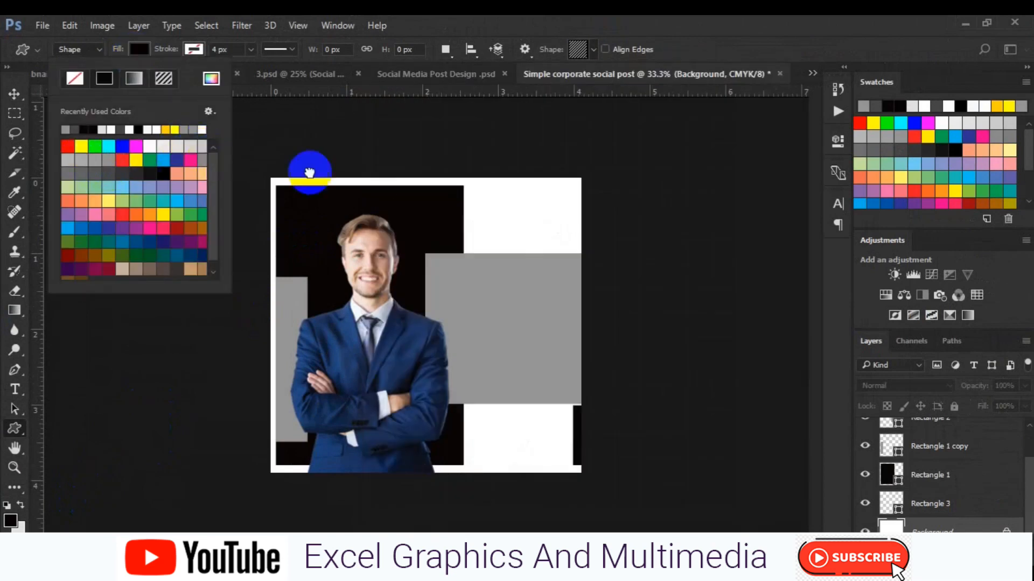
{"action": "left_click", "coordinate": [207, 155]}
{"action": "left_click_drag", "start_coordinate": [453, 182], "coordinate": [484, 216]}
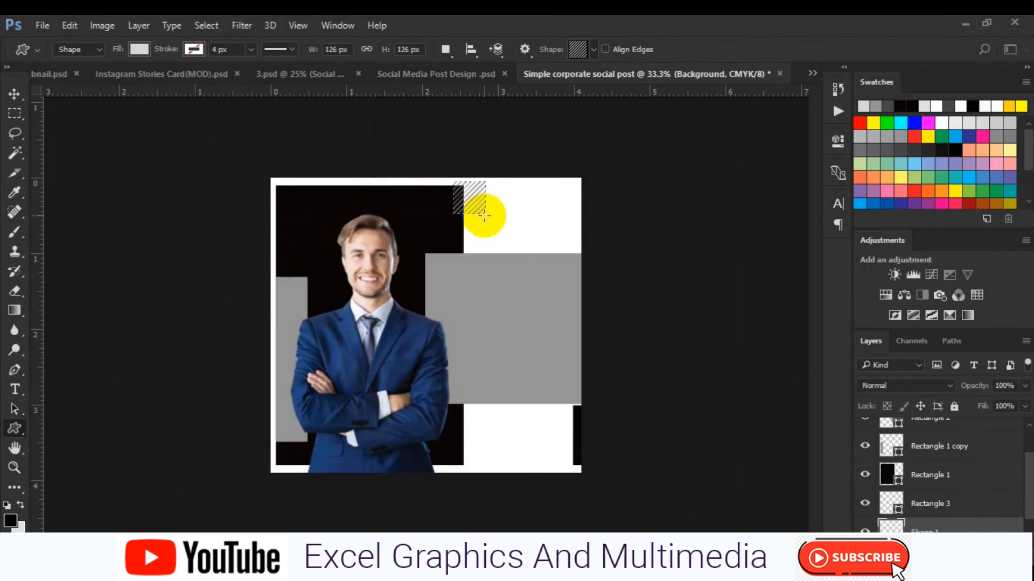
Step: Move the diagonal-line shape slightly up and left so it straddles the black rectangle's right edge at the canvas's upper edge
{"action": "left_click", "coordinate": [14, 93]}
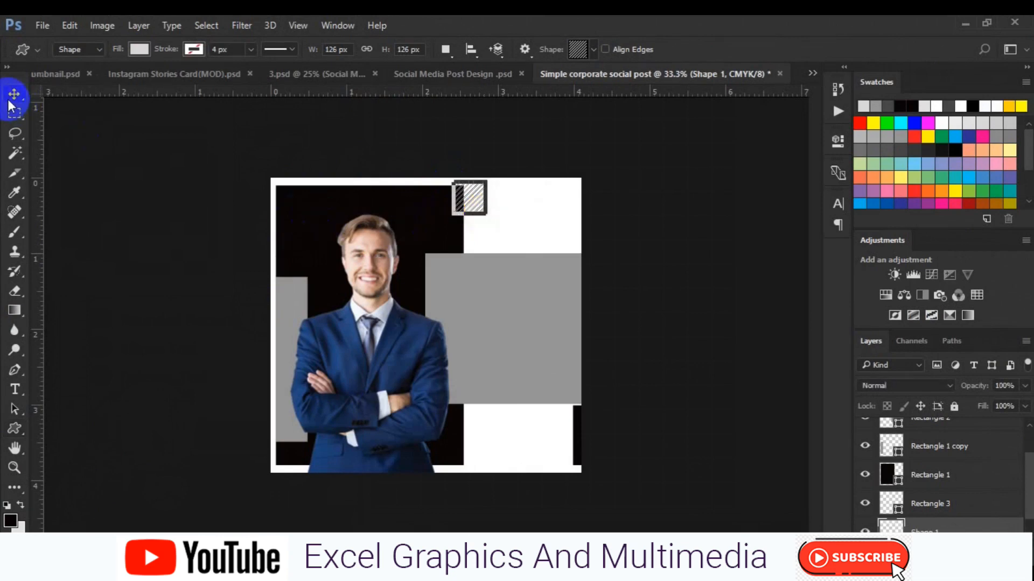
{"action": "left_click", "coordinate": [463, 196]}
{"action": "mouse_move", "coordinate": [475, 202]}
{"action": "left_mouse_down"}
{"action": "mouse_move", "coordinate": [477, 213]}
{"action": "mouse_move", "coordinate": [469, 204]}
{"action": "left_mouse_up"}
{"action": "key", "text": "ctrl+t"}
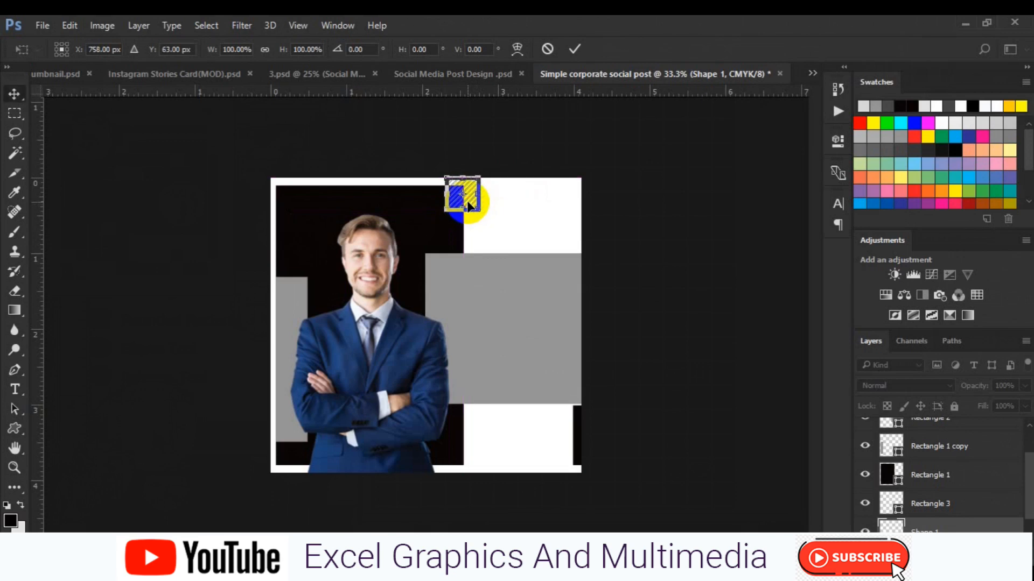
{"action": "key", "text": "Return"}
Step: Duplicate the diagonal-line shape and align the copy's bottom edge with the large black rectangle
{"action": "key", "text": "ctrl+j"}
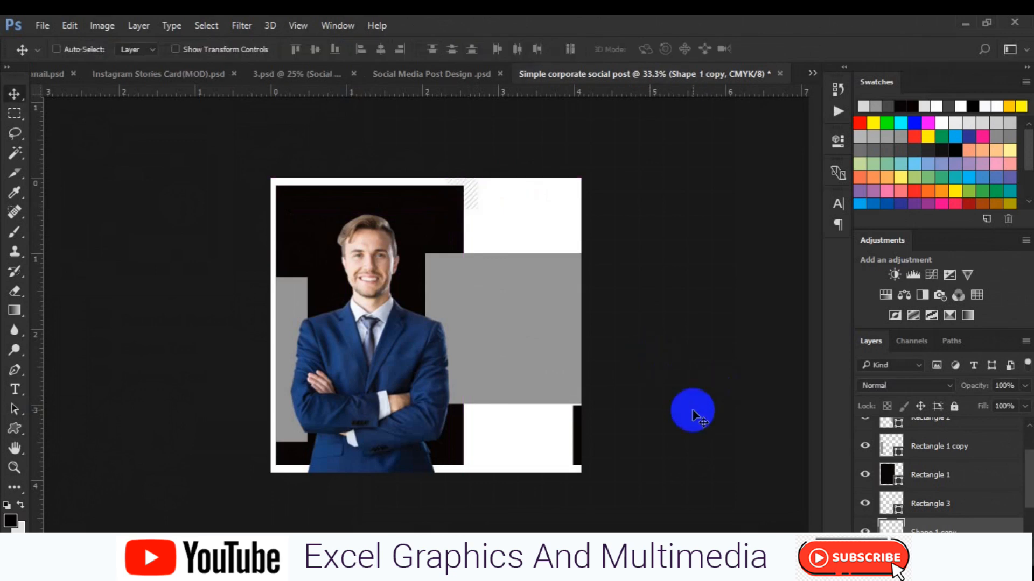
{"action": "left_click", "coordinate": [915, 475], "text": "ctrl"}
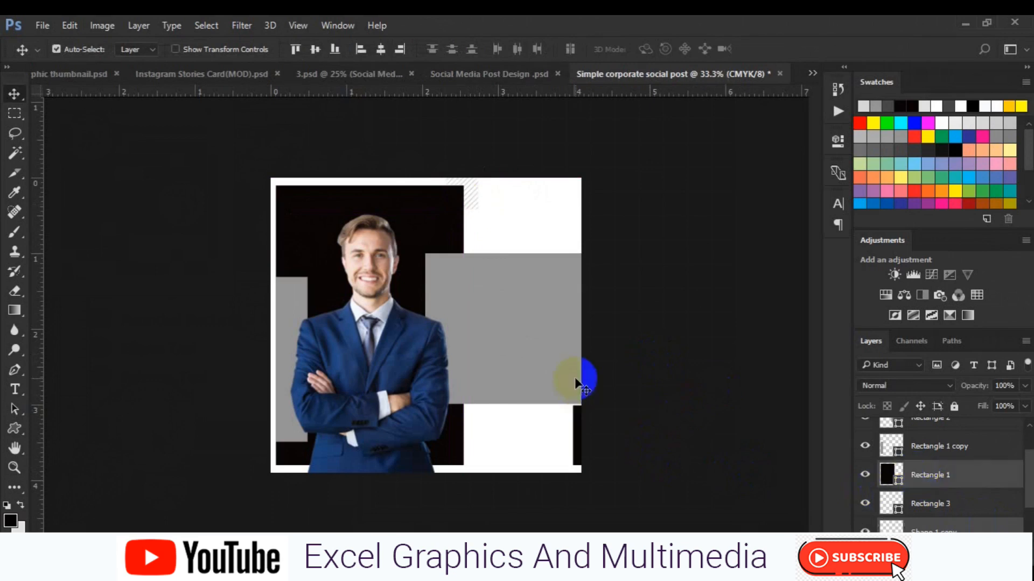
{"action": "left_click", "coordinate": [340, 56]}
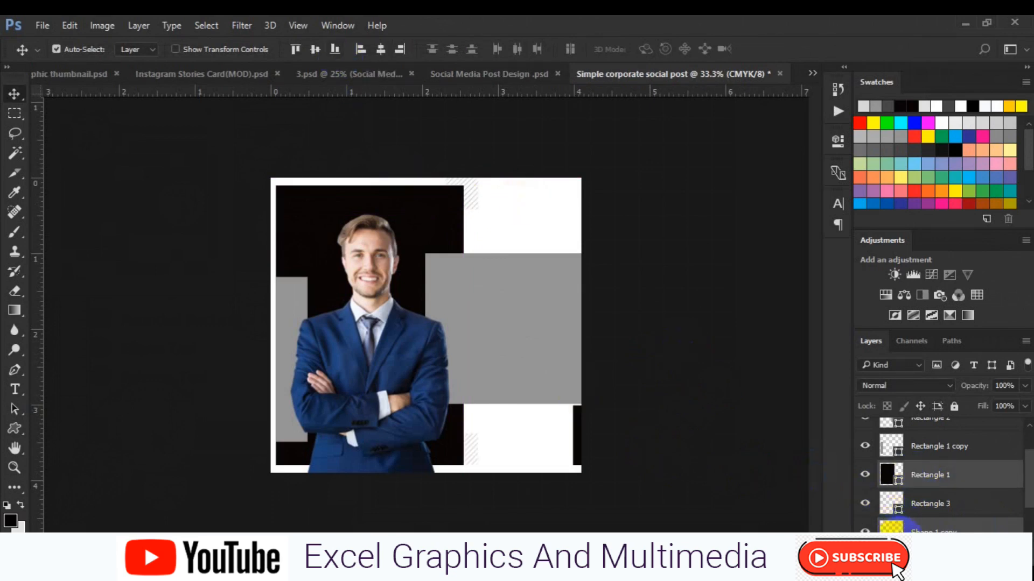
Step: Recolor the lower copy of the diagonal-line shape to a darker olive gray
{"action": "double_click", "coordinate": [892, 526]}
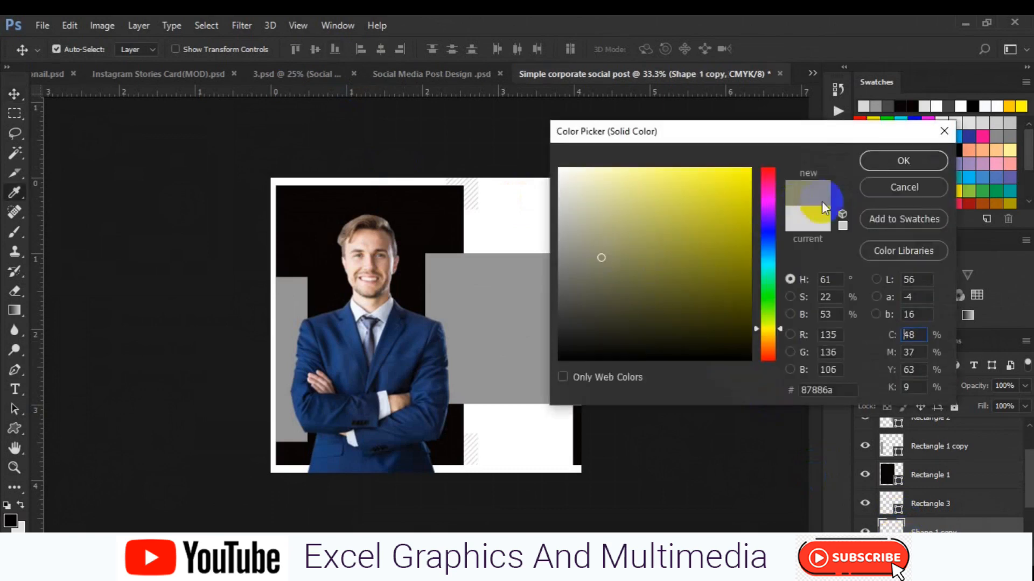
{"action": "left_click", "coordinate": [899, 160]}
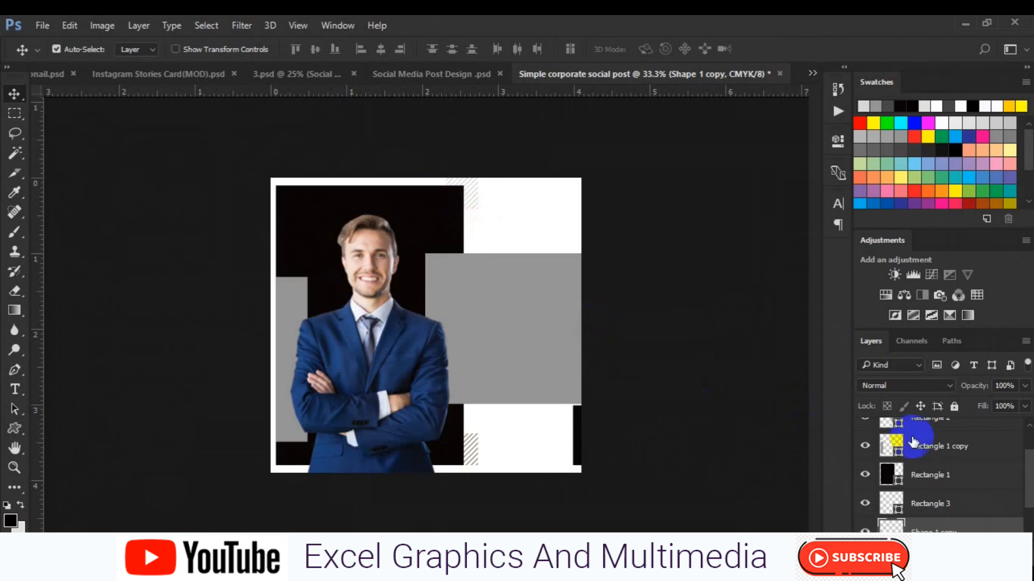
{"action": "scroll", "coordinate": [896, 517], "scroll_direction": "down", "scroll_amount": 2}
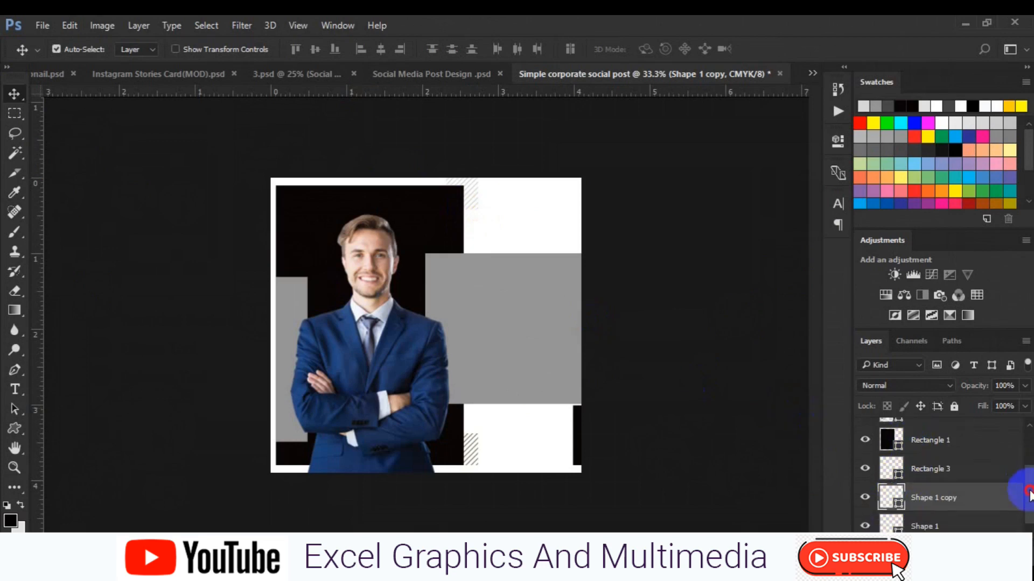
{"action": "double_click", "coordinate": [898, 518]}
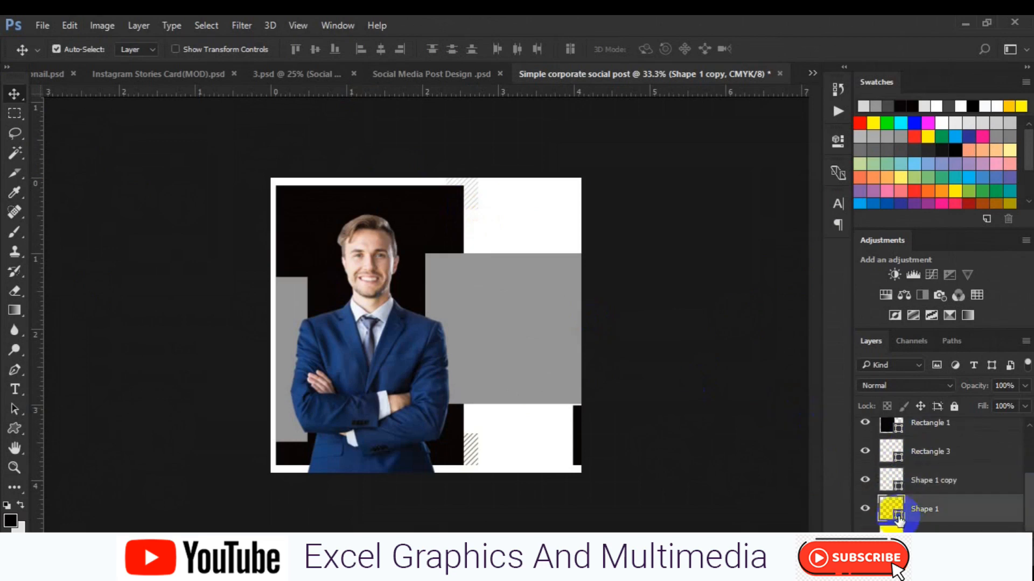
{"action": "left_click", "coordinate": [904, 162]}
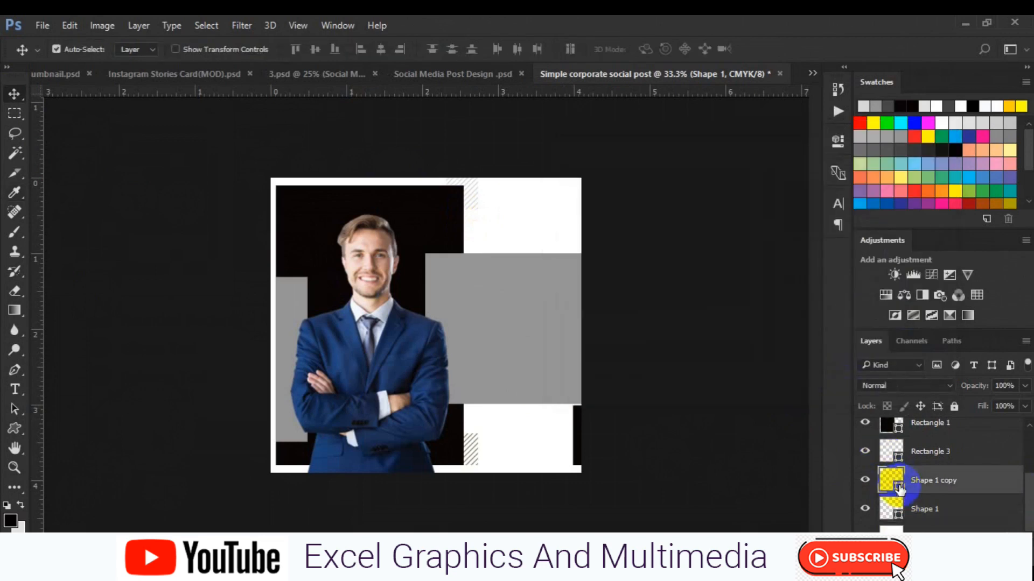
Step: Copy the lower diagonal-line shape's hex color and apply it to the upper diagonal-line shape
{"action": "double_click", "coordinate": [895, 484]}
{"action": "left_click", "coordinate": [824, 390]}
{"action": "key", "text": "ctrl+c"}
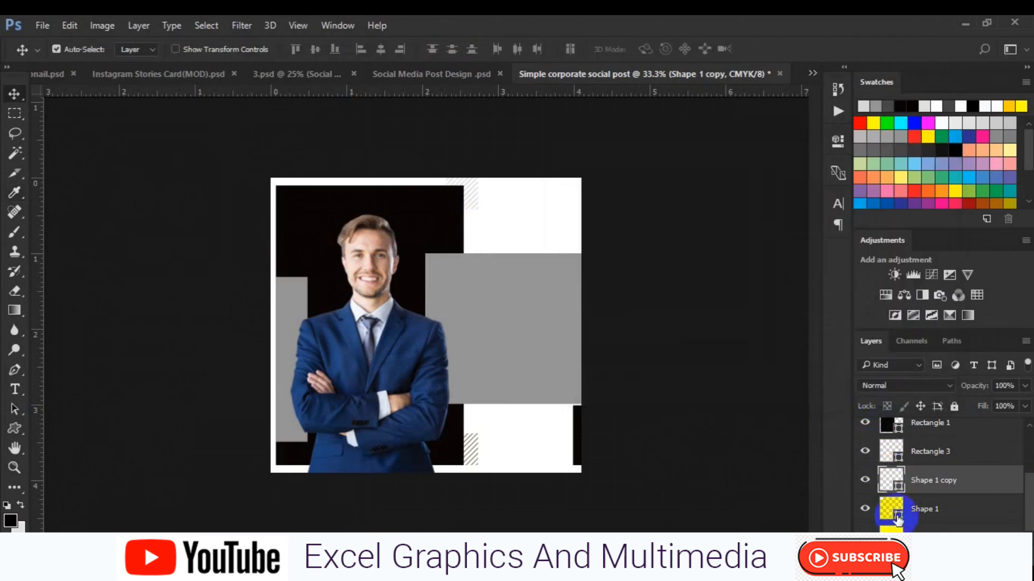
{"action": "double_click", "coordinate": [895, 515]}
{"action": "double_click", "coordinate": [821, 389]}
{"action": "key", "text": "ctrl+v"}
{"action": "left_click", "coordinate": [894, 161]}
{"action": "left_click", "coordinate": [620, 282]}
Step: Change the large black rectangle's fill to dark navy, #010b19
{"action": "left_click", "coordinate": [432, 235]}
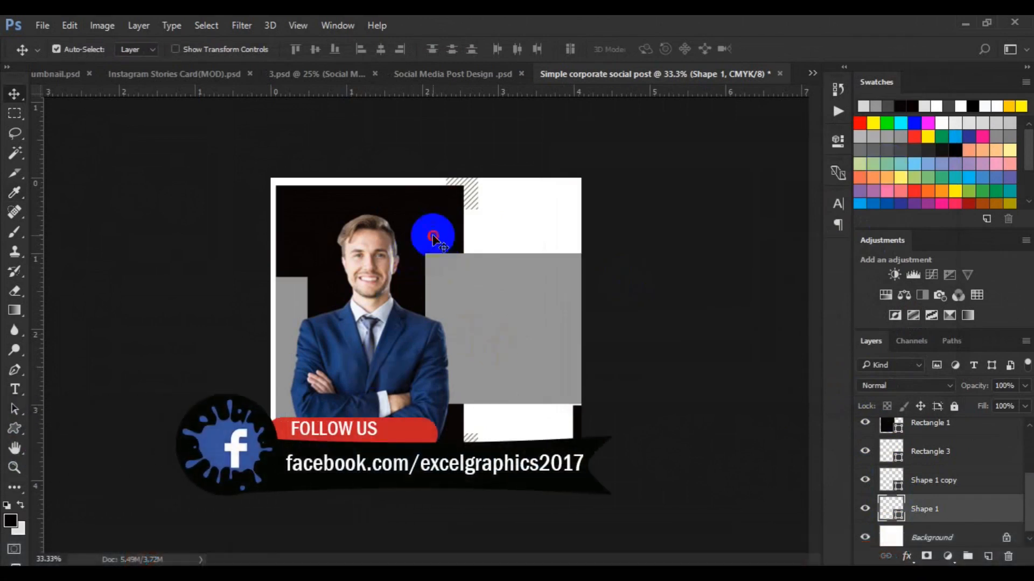
{"action": "left_click", "coordinate": [889, 428]}
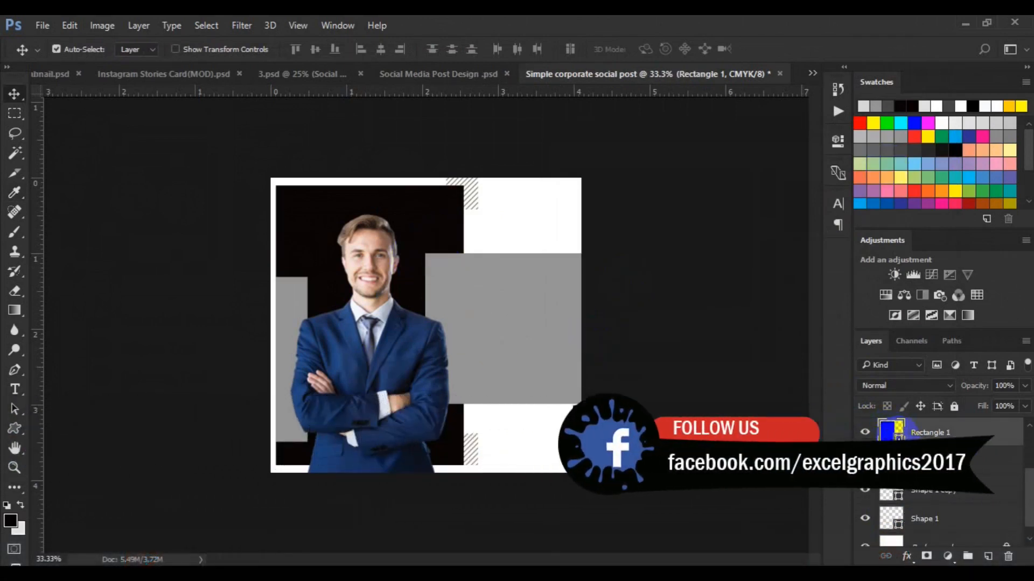
{"action": "double_click", "coordinate": [889, 429]}
{"action": "left_click", "coordinate": [768, 251]}
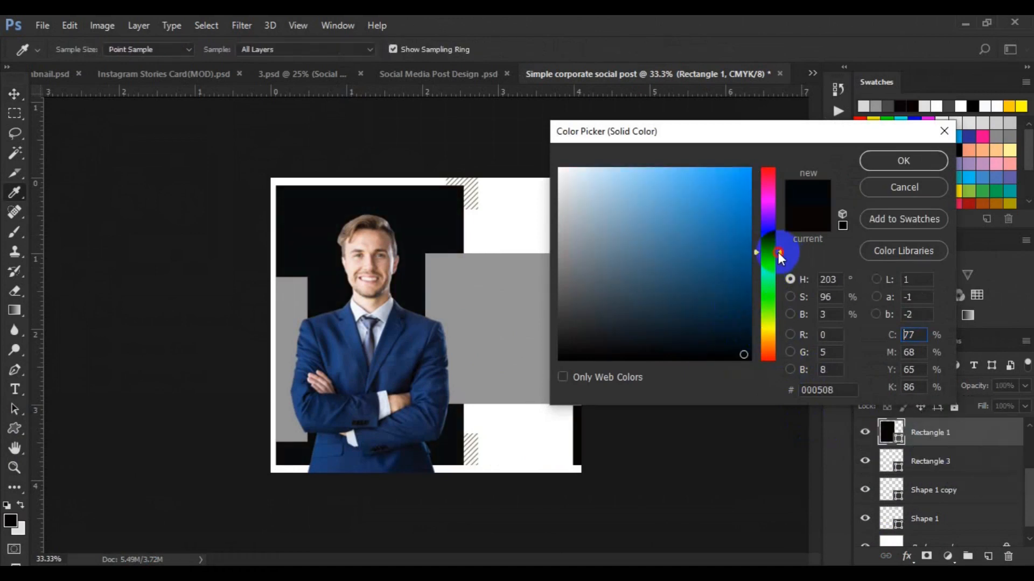
{"action": "left_click_drag", "start_coordinate": [779, 253], "coordinate": [778, 246]}
{"action": "left_click", "coordinate": [744, 342]}
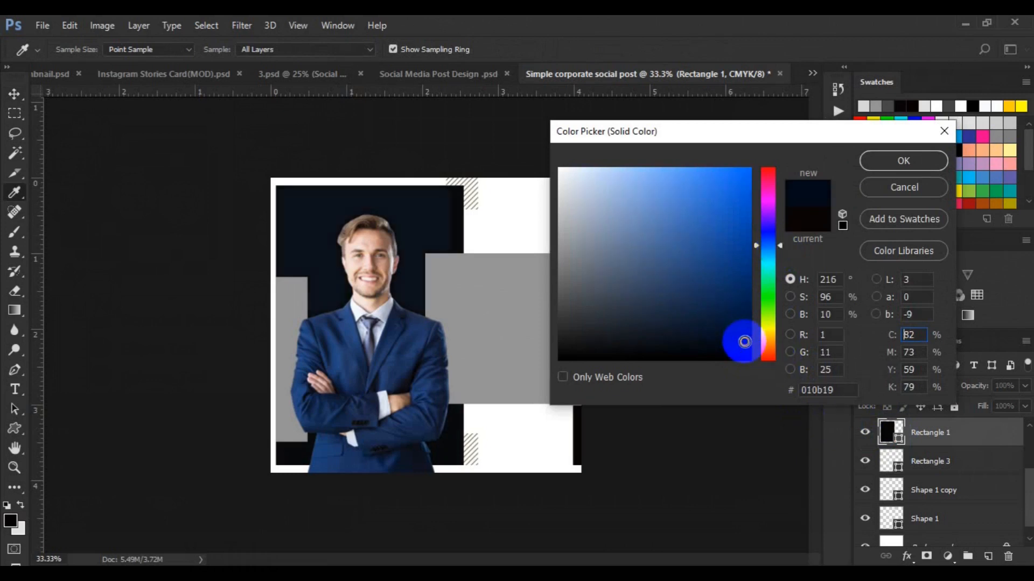
{"action": "left_click", "coordinate": [886, 161]}
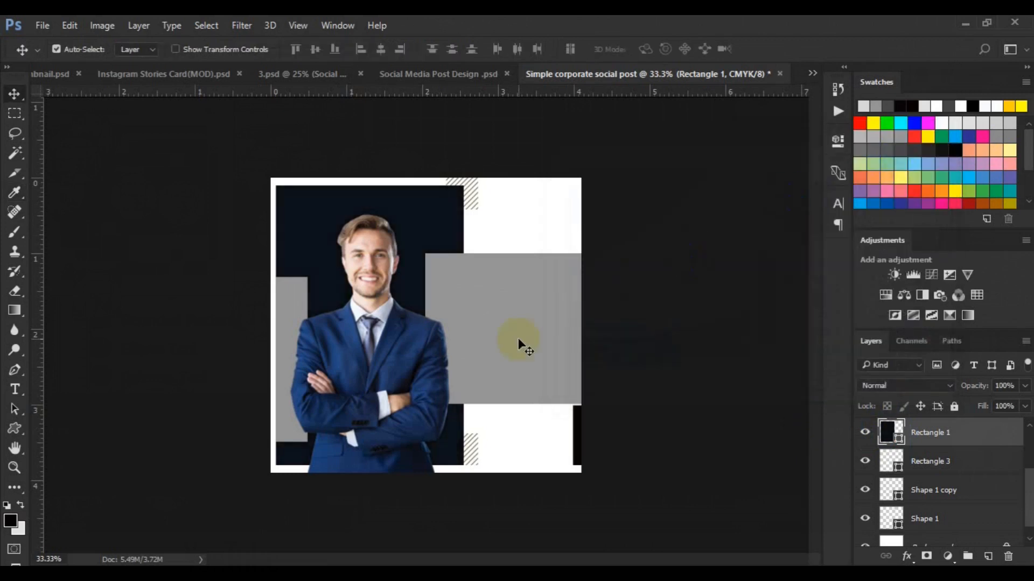
Step: Change the large gray rectangle's fill to golden yellow, #fcbf05
{"action": "left_click", "coordinate": [871, 439]}
{"action": "left_click", "coordinate": [897, 440]}
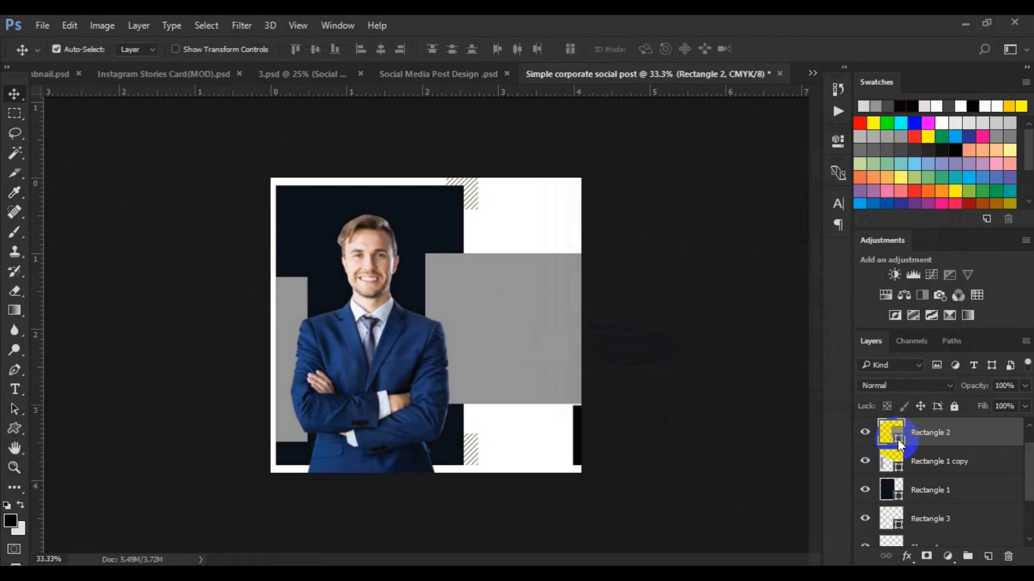
{"action": "double_click", "coordinate": [896, 438]}
{"action": "left_click", "coordinate": [780, 342]}
{"action": "left_click_drag", "start_coordinate": [781, 345], "coordinate": [779, 341]}
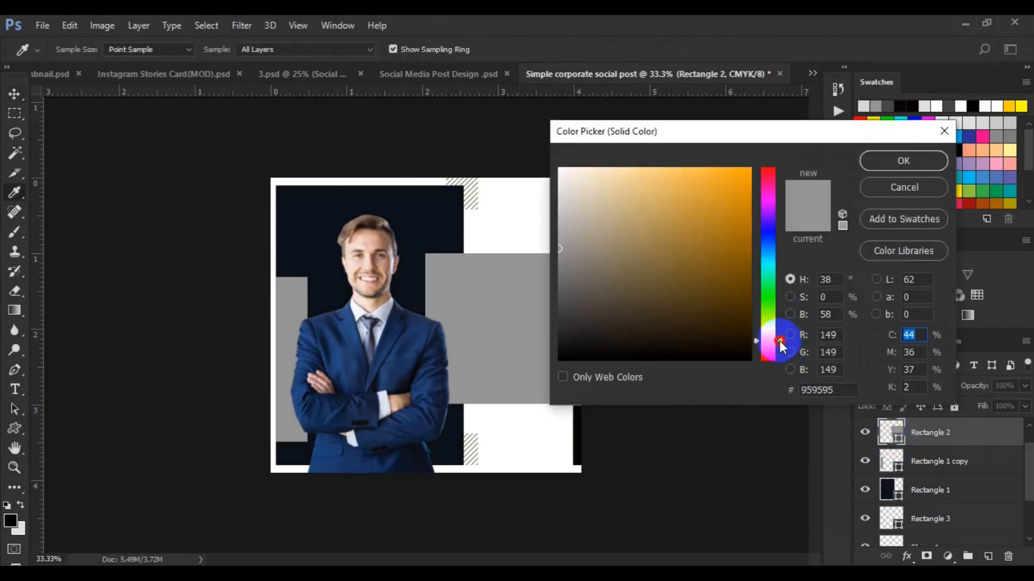
{"action": "left_click", "coordinate": [747, 170]}
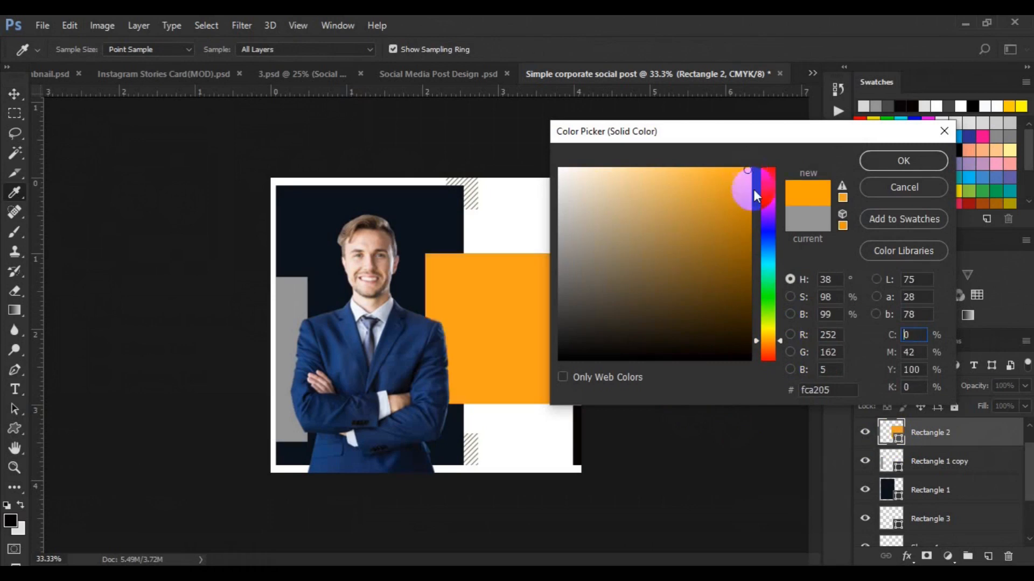
{"action": "left_click_drag", "start_coordinate": [783, 335], "coordinate": [781, 337]}
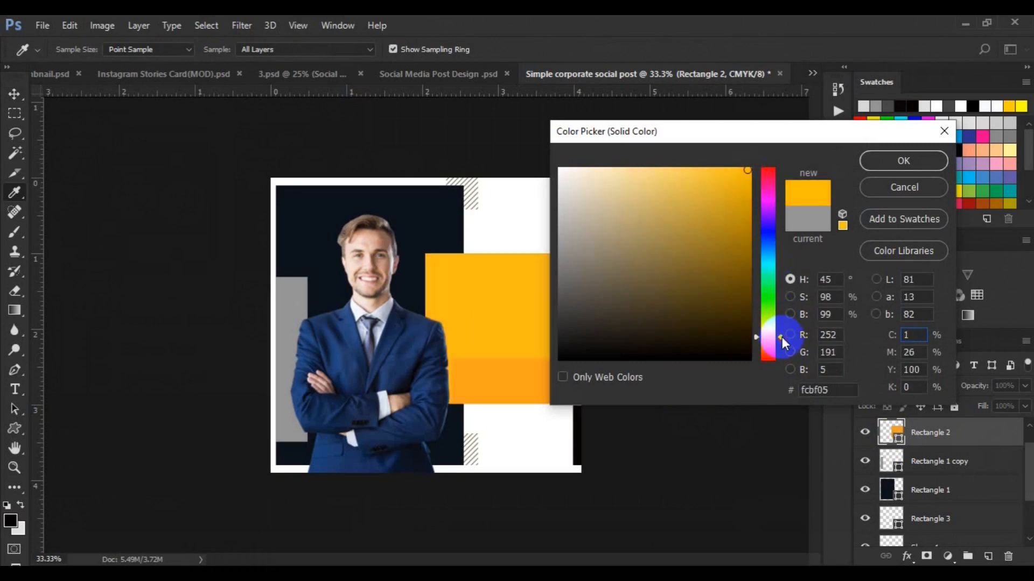
{"action": "left_click", "coordinate": [903, 160]}
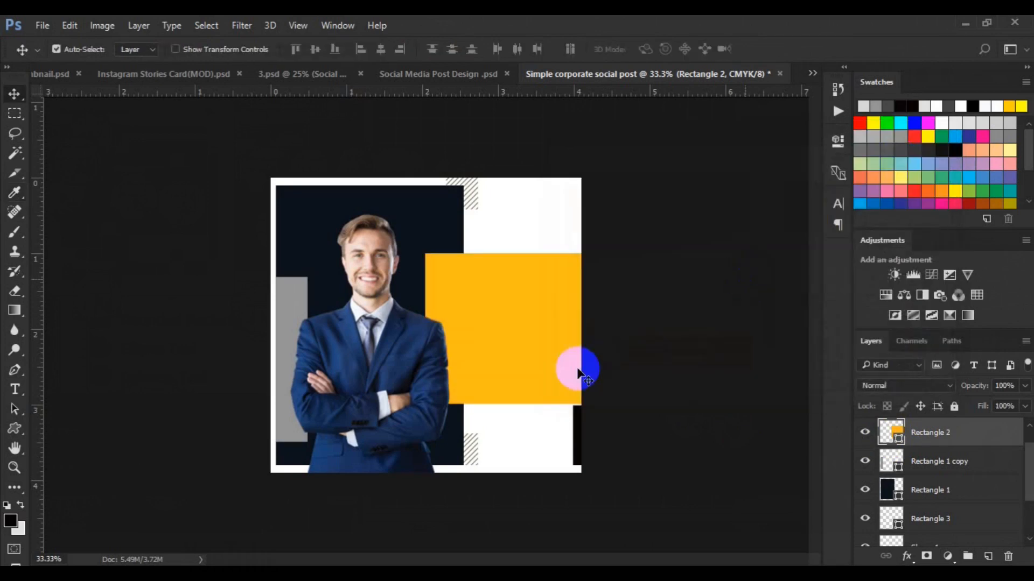
Step: Recolor the narrow gray strip with the yellow sampled from the large rectangle
{"action": "left_click", "coordinate": [278, 342]}
{"action": "double_click", "coordinate": [891, 461]}
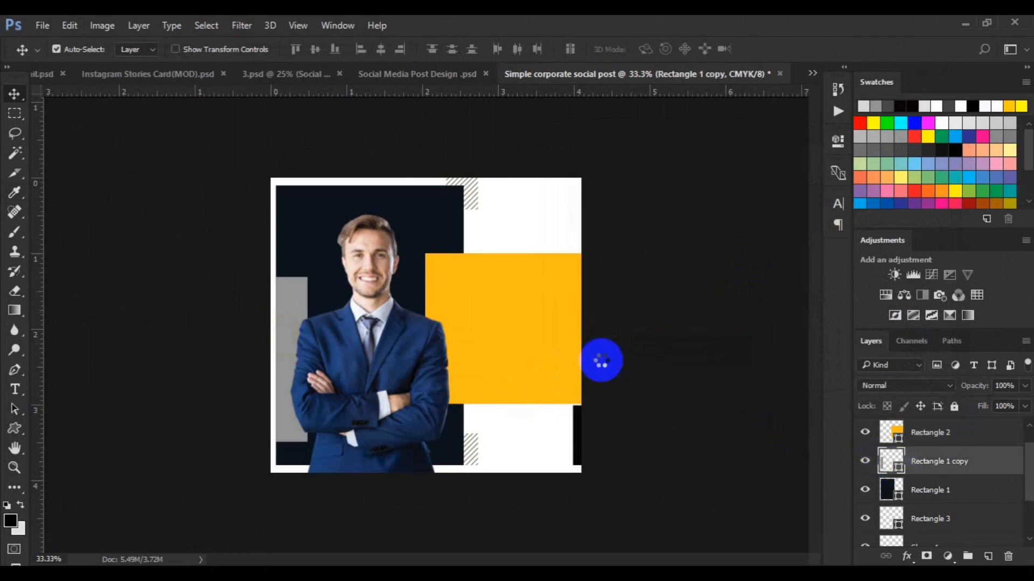
{"action": "left_click", "coordinate": [482, 352]}
{"action": "left_click", "coordinate": [874, 162]}
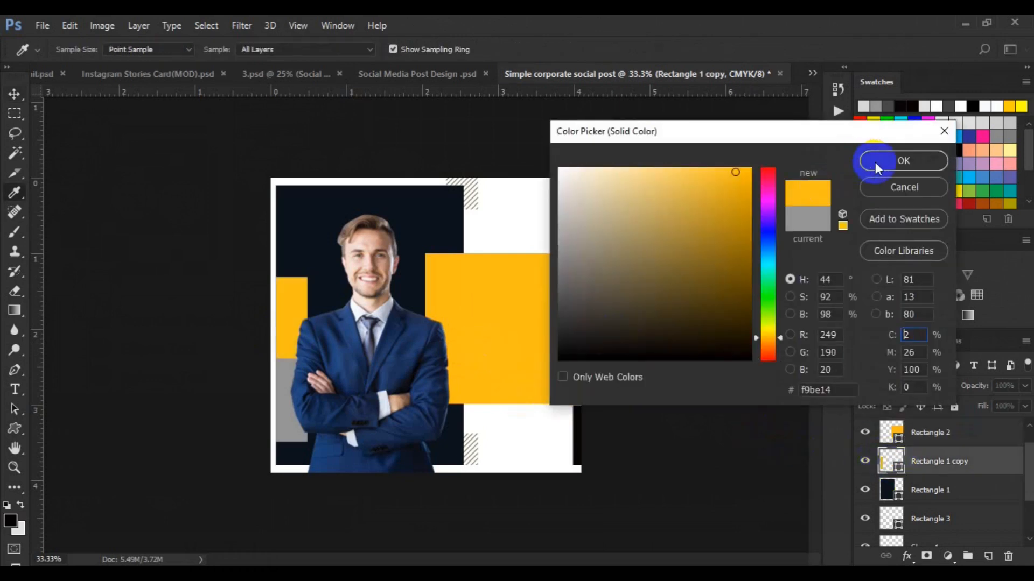
Step: Adjust the businessman photo with Brightness/Contrast, setting brightness to 12 and contrast to -5
{"action": "left_click", "coordinate": [403, 356]}
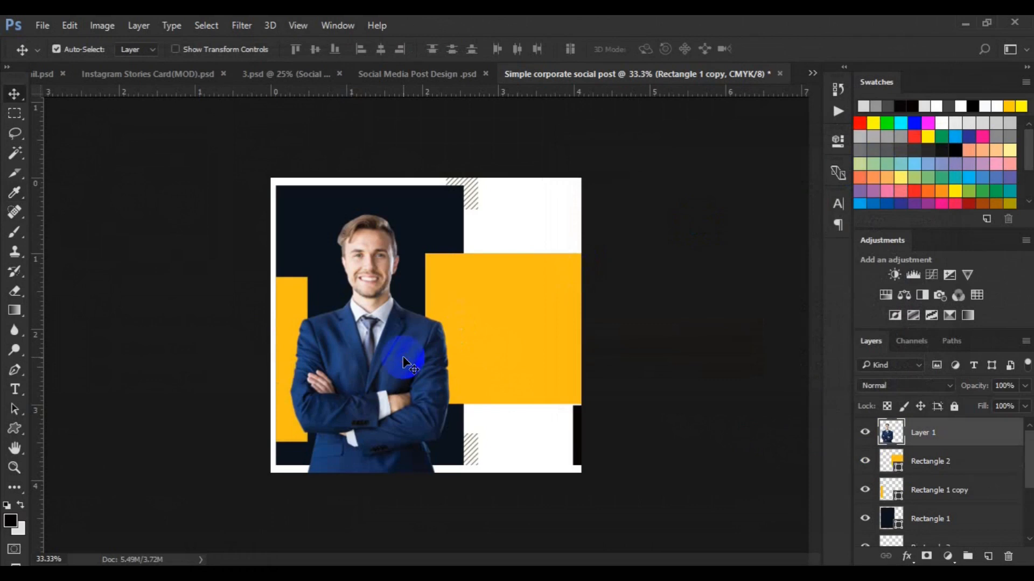
{"action": "left_click", "coordinate": [102, 25]}
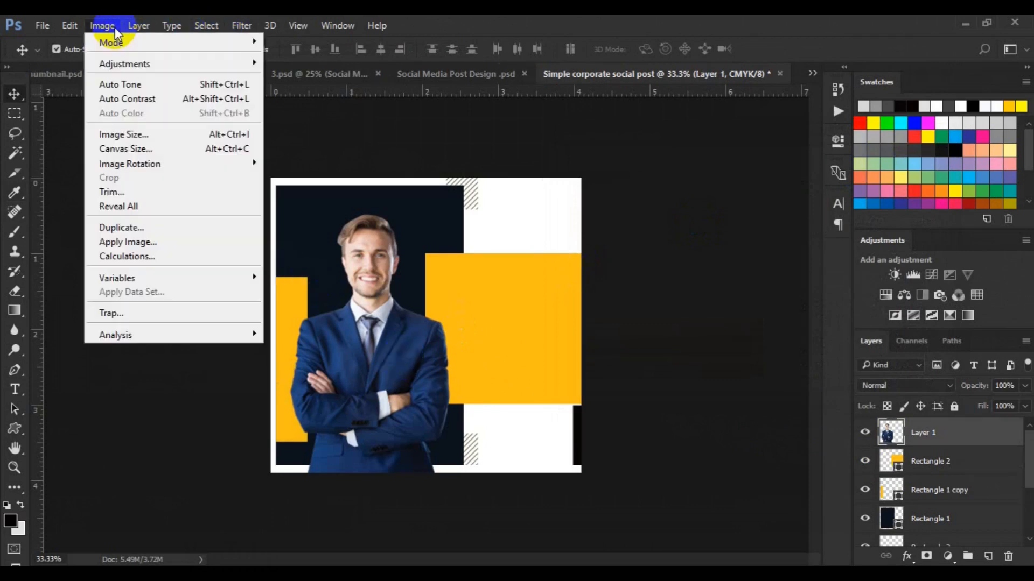
{"action": "mouse_move", "coordinate": [130, 64]}
{"action": "left_click", "coordinate": [285, 64]}
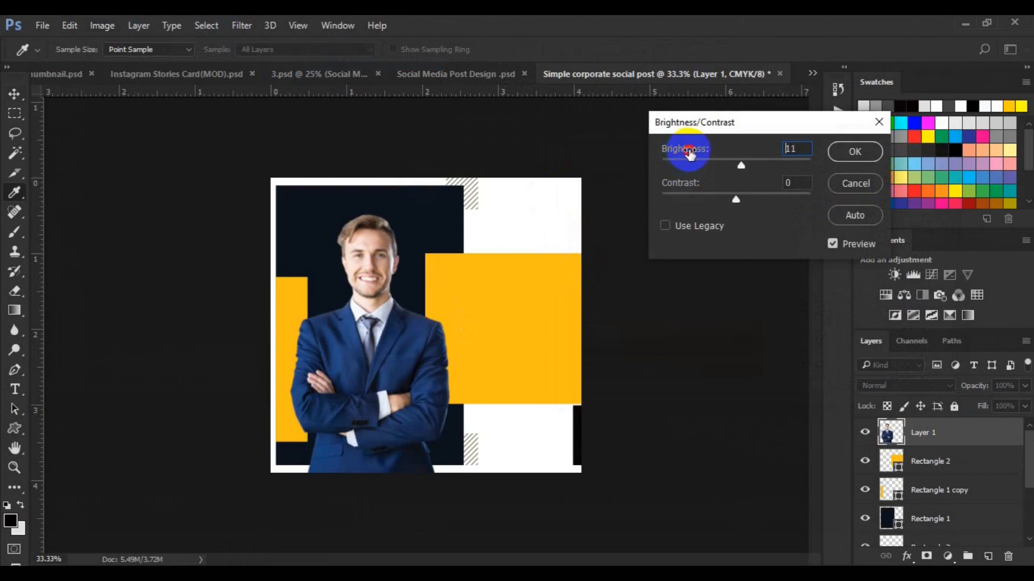
{"action": "left_click", "coordinate": [690, 155]}
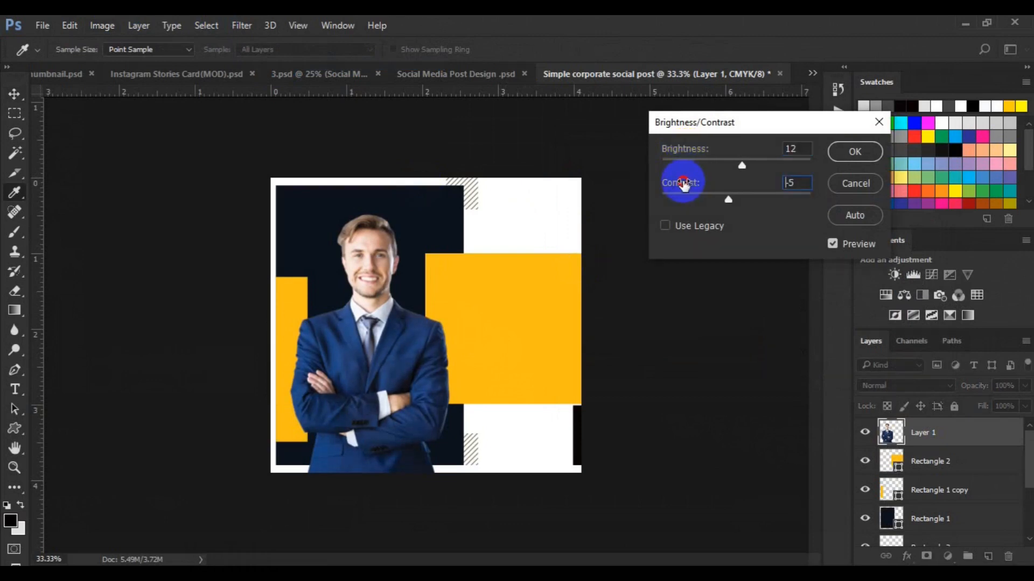
{"action": "left_click", "coordinate": [854, 152]}
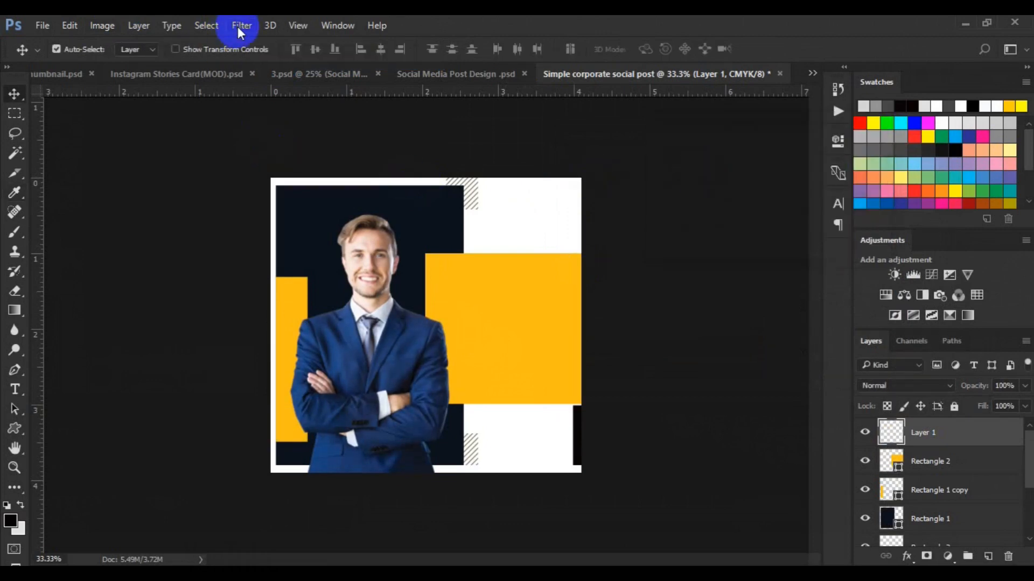
Step: Apply the DCE Tools AutoEnhance and Exposure Compensation filters to the businessman photo
{"action": "left_click", "coordinate": [238, 27]}
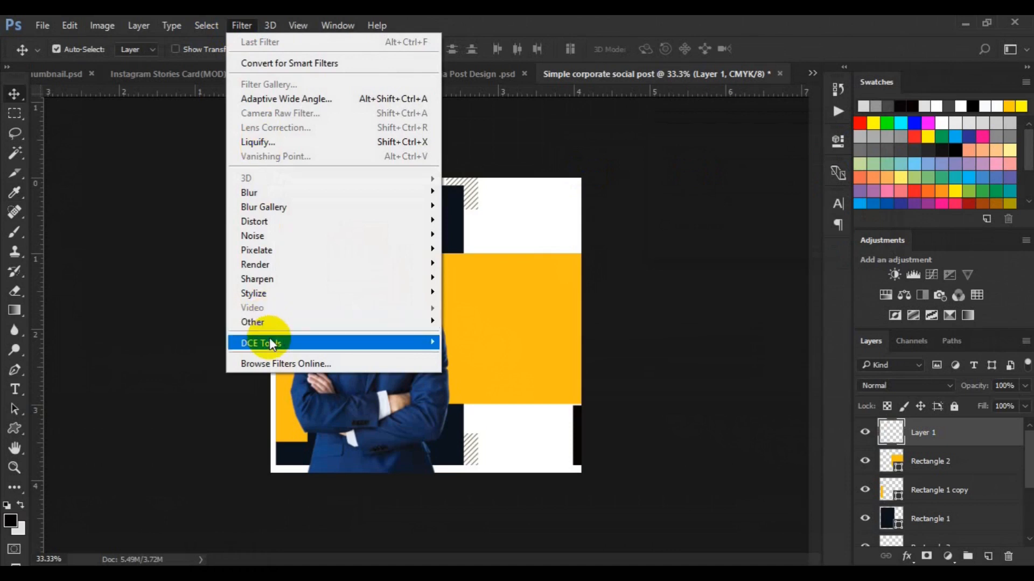
{"action": "mouse_move", "coordinate": [270, 340]}
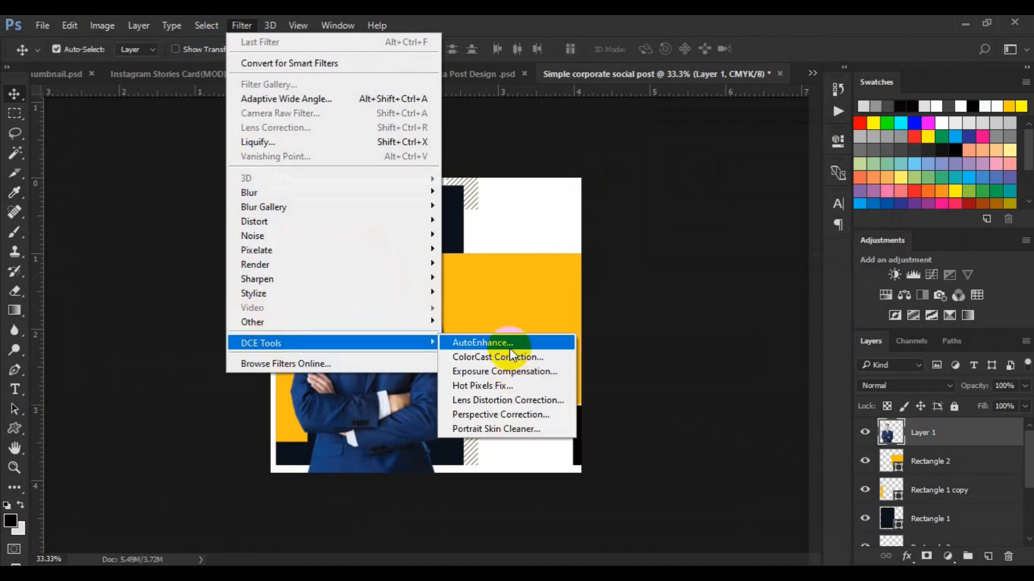
{"action": "left_click", "coordinate": [509, 348]}
{"action": "left_click", "coordinate": [570, 355]}
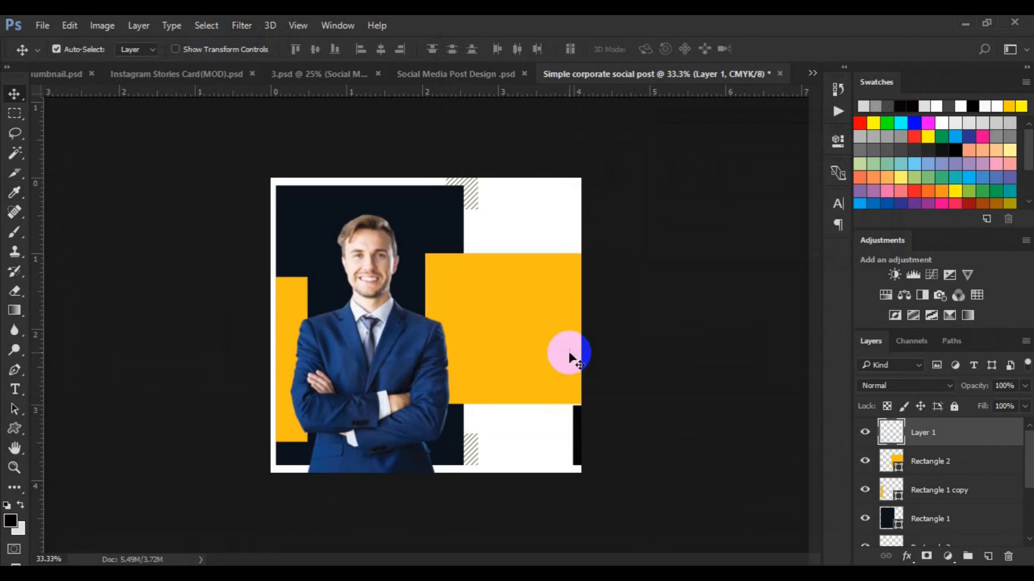
{"action": "left_click", "coordinate": [239, 26]}
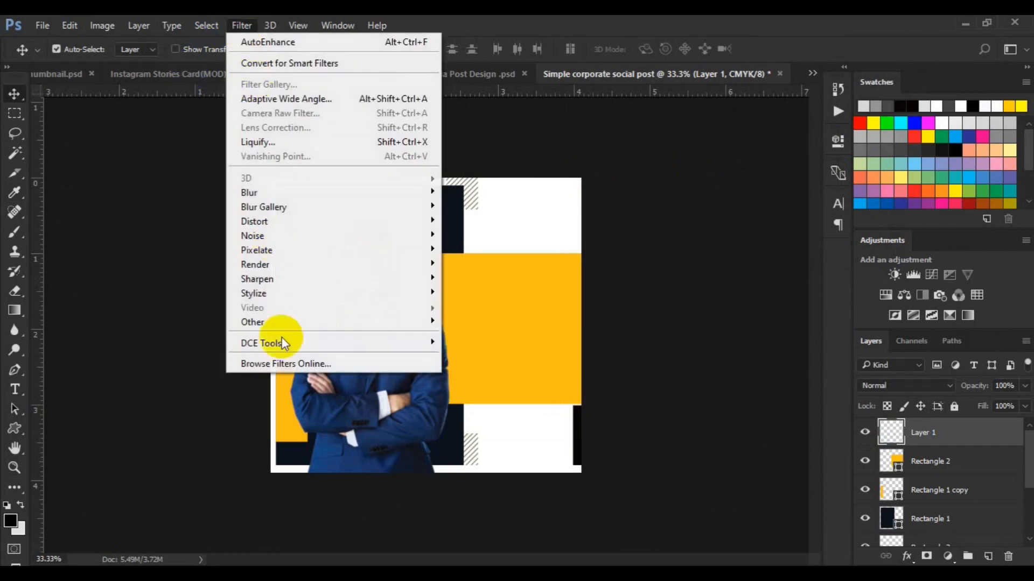
{"action": "mouse_move", "coordinate": [427, 342]}
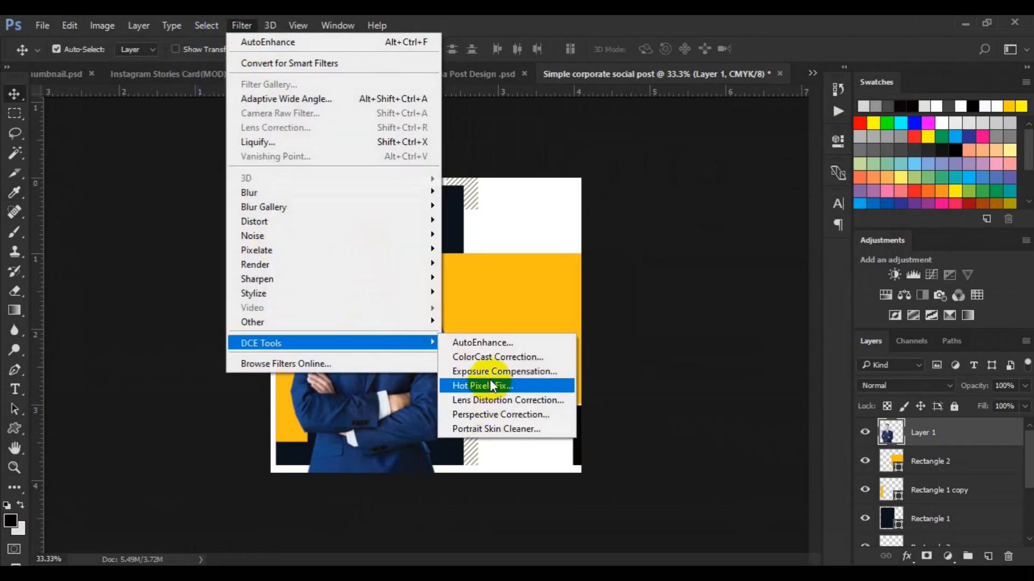
{"action": "left_click", "coordinate": [491, 385]}
{"action": "left_click", "coordinate": [579, 354]}
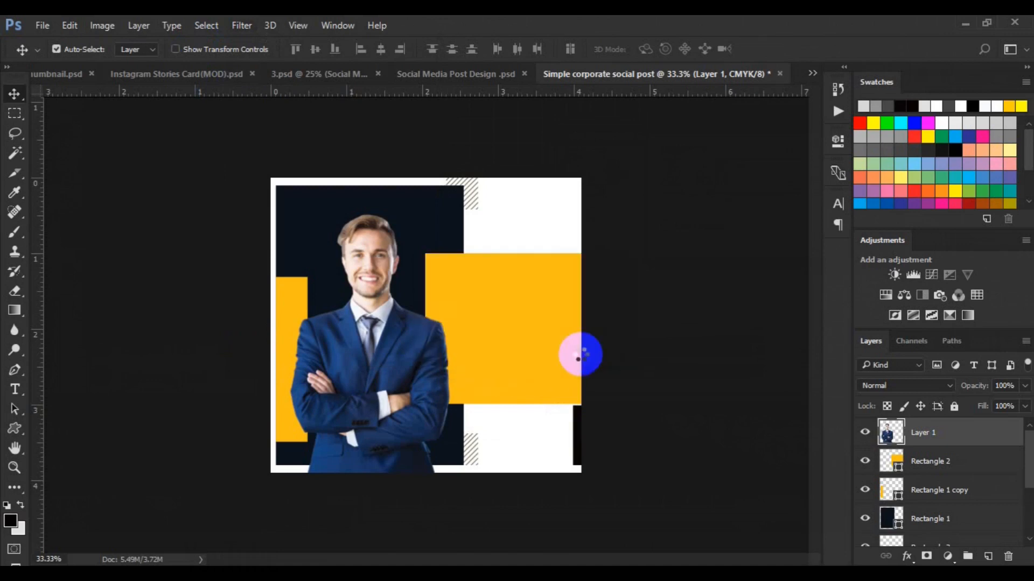
Step: Sharpen the businessman photo with Unsharp Mask at amount 128%, radius 3.4 pixels and threshold 18 levels
{"action": "left_click", "coordinate": [233, 30]}
{"action": "mouse_move", "coordinate": [264, 263]}
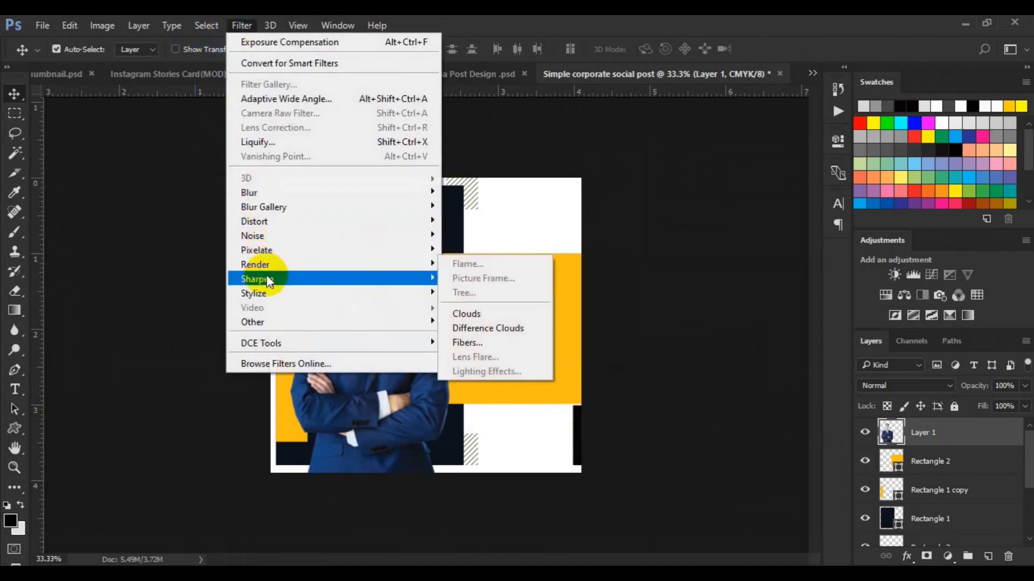
{"action": "left_click", "coordinate": [463, 347]}
{"action": "left_click_drag", "start_coordinate": [806, 247], "coordinate": [810, 286]}
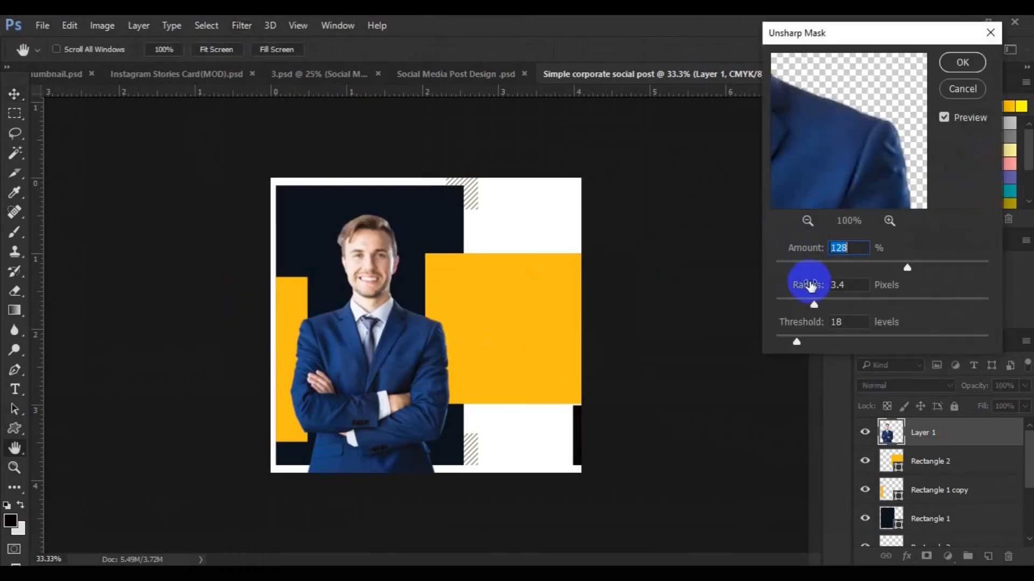
{"action": "left_click", "coordinate": [961, 62]}
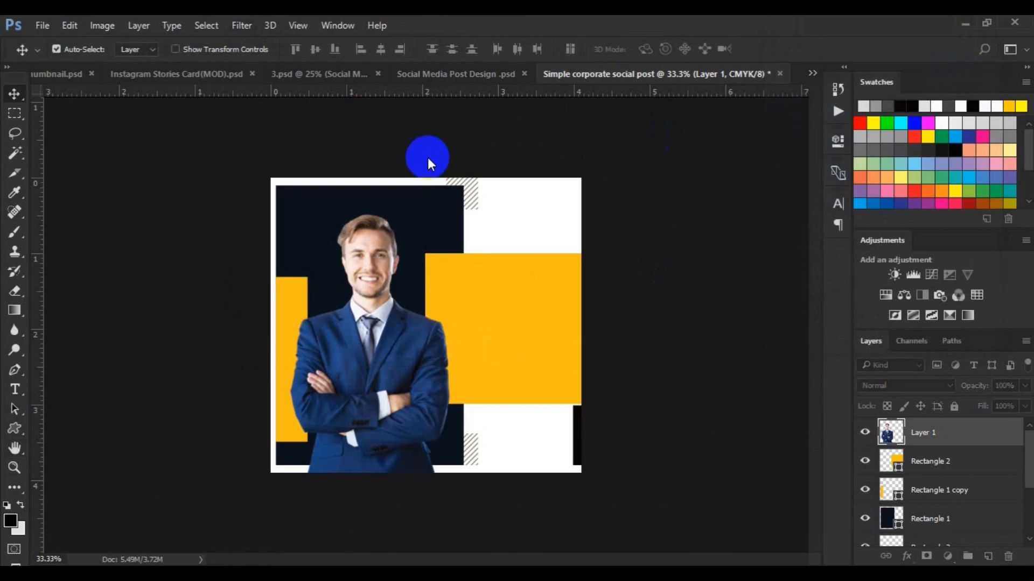
Step: Adjust the Levels of the businessman photo, lowering the white output level to 248
{"action": "left_click", "coordinate": [103, 26]}
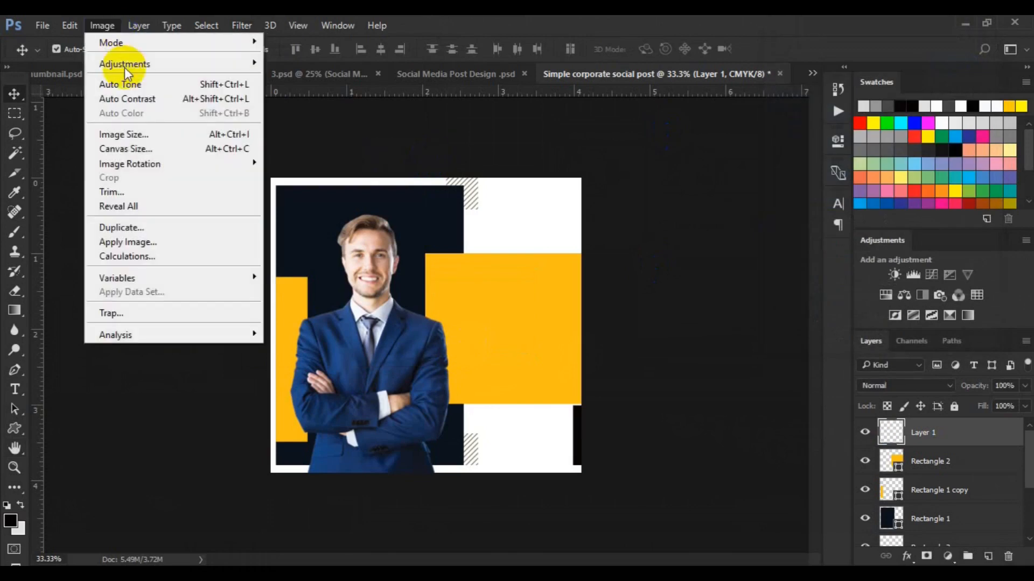
{"action": "mouse_move", "coordinate": [128, 67]}
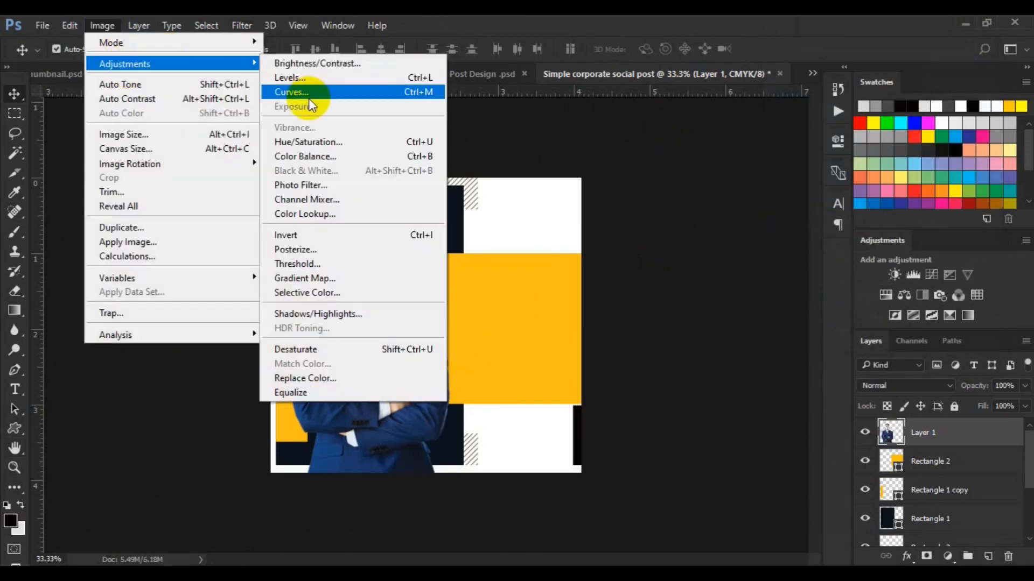
{"action": "left_click", "coordinate": [308, 81]}
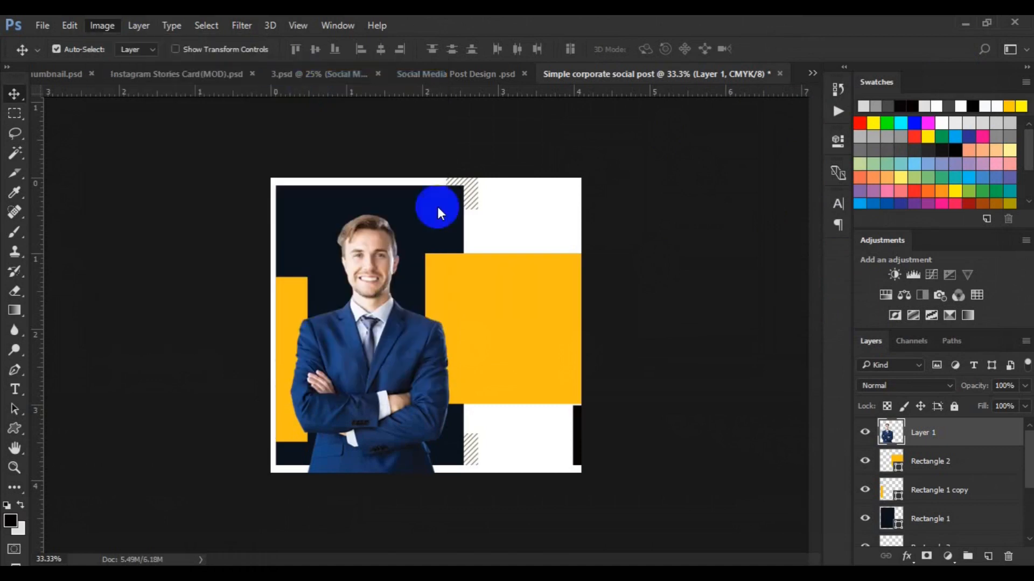
{"action": "left_click_drag", "start_coordinate": [823, 290], "coordinate": [820, 287]}
{"action": "left_click", "coordinate": [881, 85]}
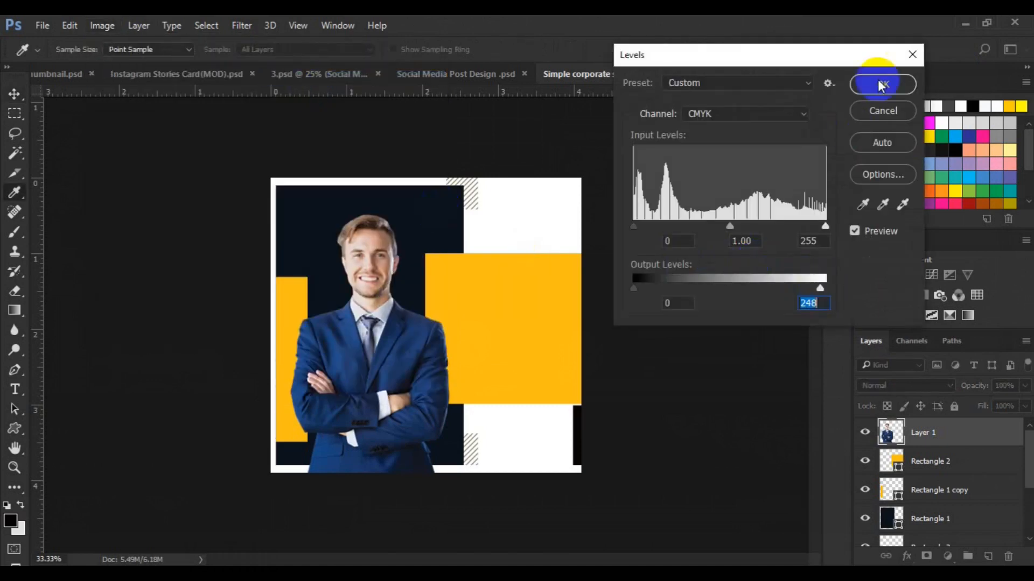
{"action": "key", "text": "v"}
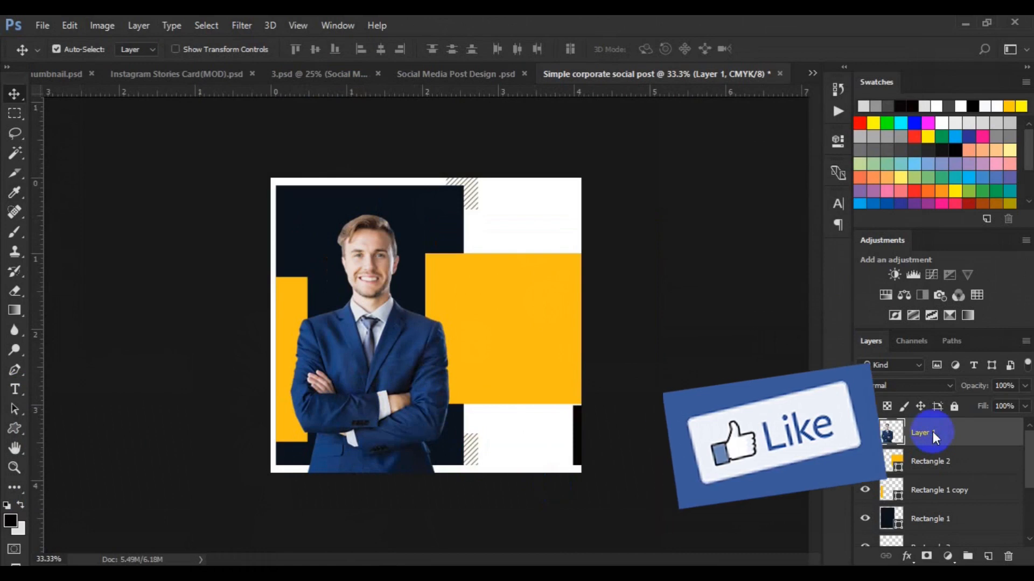
Step: Add a drop shadow to the businessman photo with distance 13 px and spread 9%, and reduce its size
{"action": "right_click", "coordinate": [932, 433]}
{"action": "left_click", "coordinate": [687, 108]}
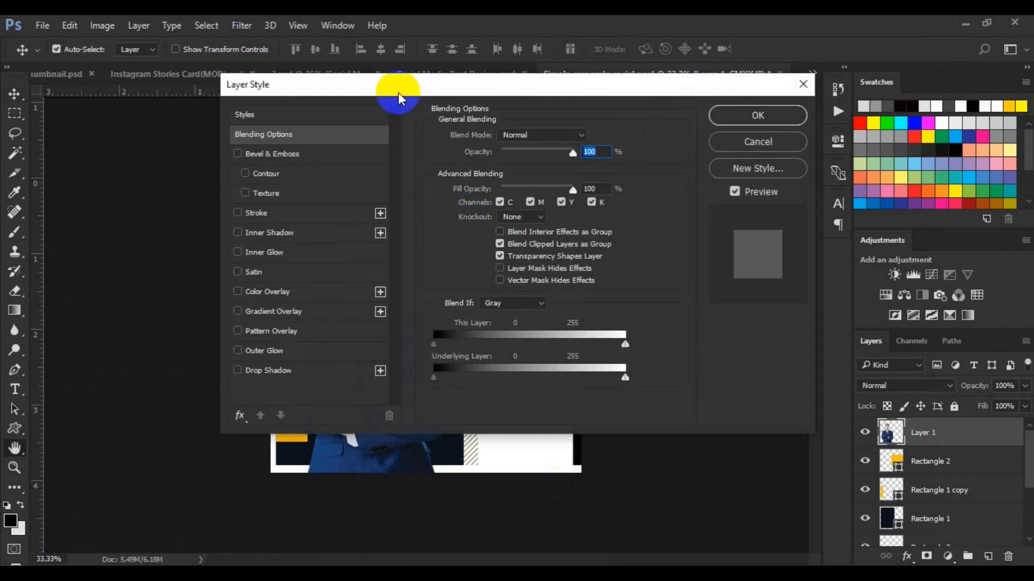
{"action": "left_click_drag", "start_coordinate": [399, 92], "coordinate": [737, 75]}
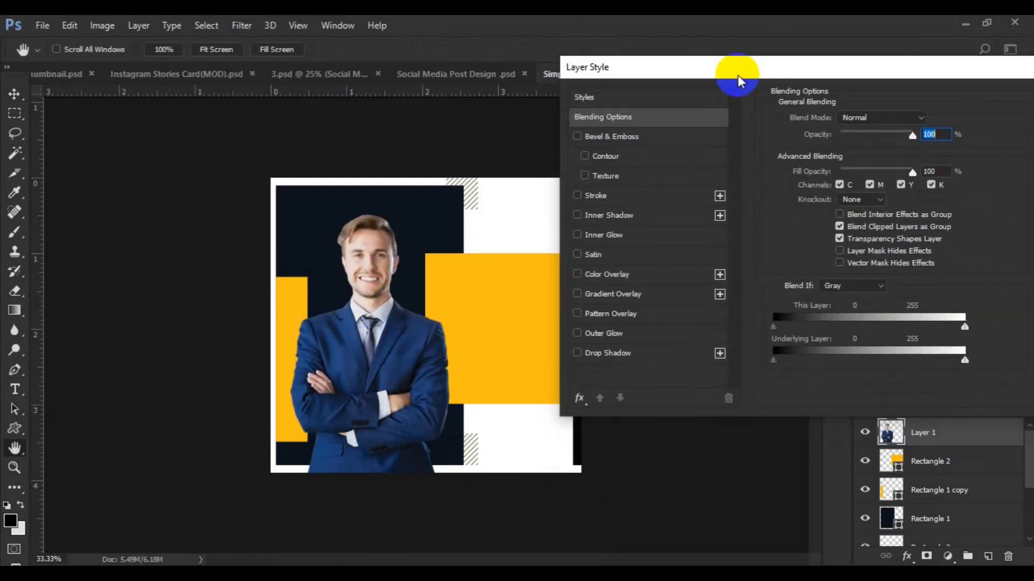
{"action": "left_click", "coordinate": [610, 351]}
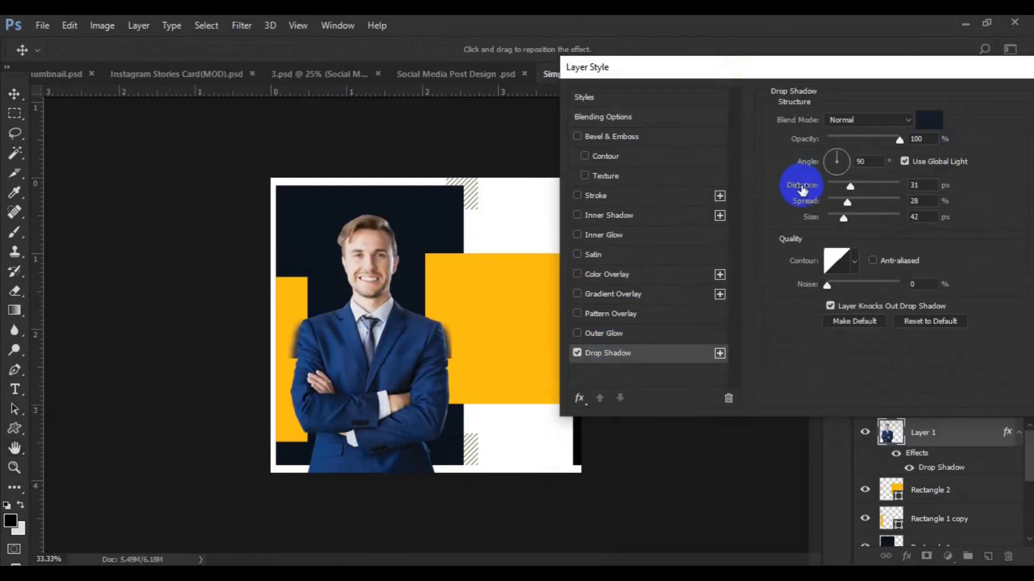
{"action": "left_click_drag", "start_coordinate": [843, 186], "coordinate": [836, 185]}
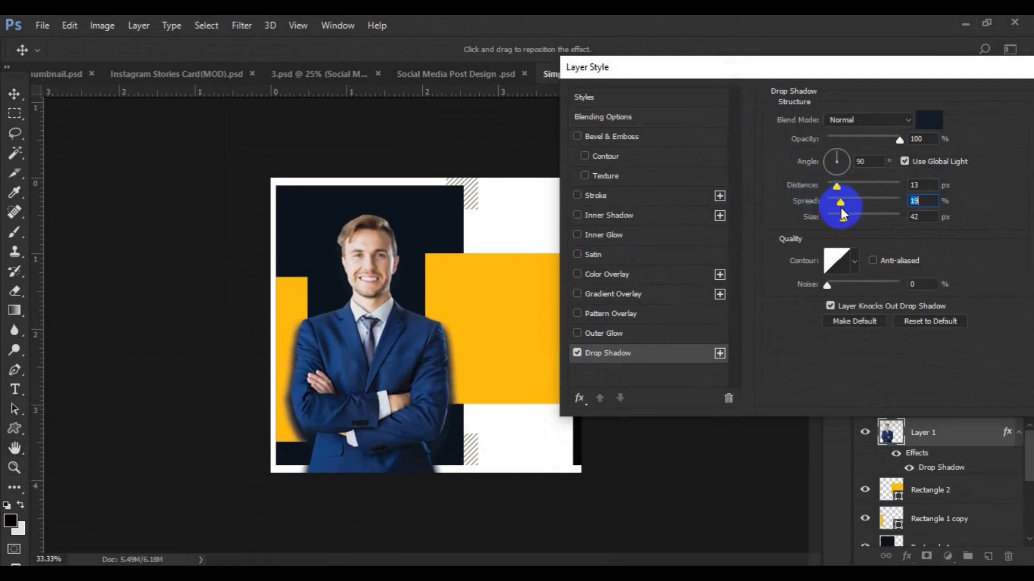
{"action": "left_click_drag", "start_coordinate": [843, 217], "coordinate": [837, 216]}
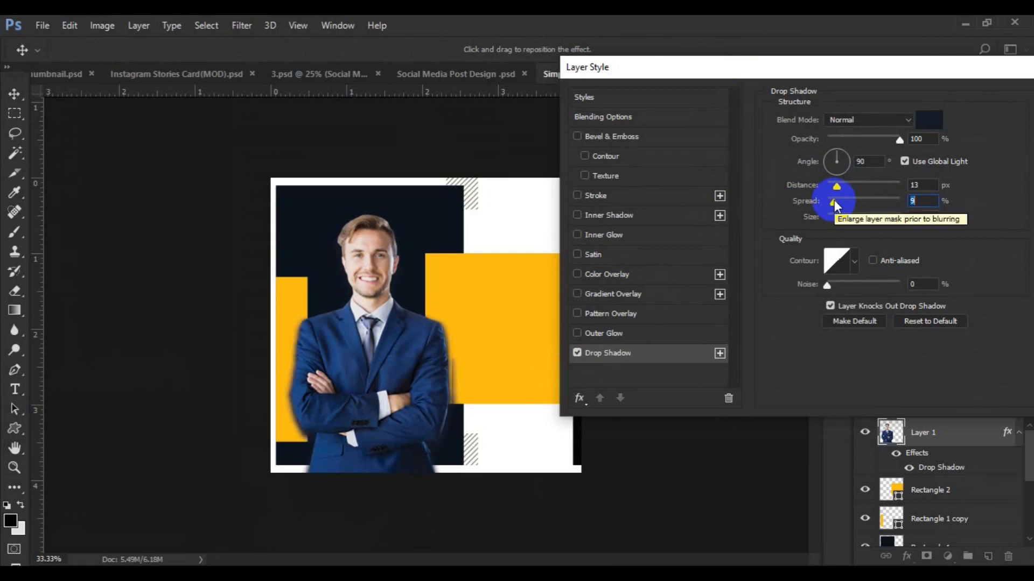
Step: Add a white outer glow to the businessman photo with opacity 100%, spread 11% and size 15 px
{"action": "left_click", "coordinate": [603, 333]}
{"action": "left_click", "coordinate": [576, 334]}
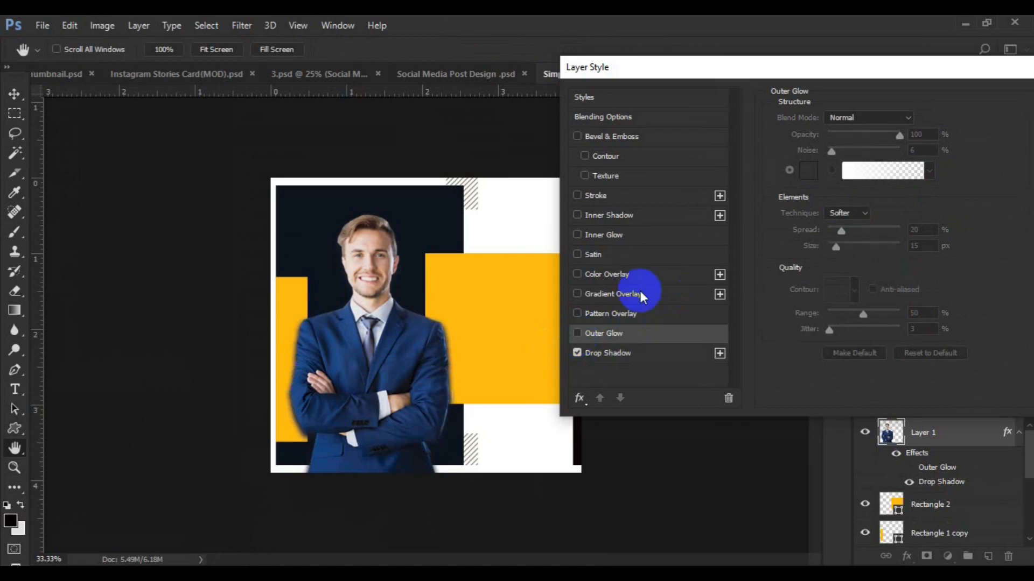
{"action": "left_click", "coordinate": [577, 335]}
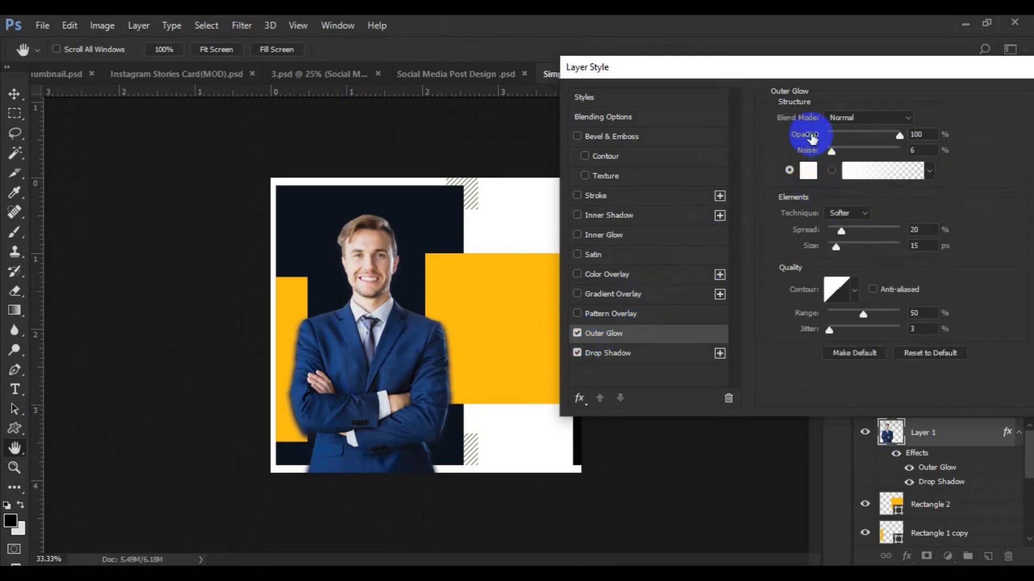
{"action": "left_click_drag", "start_coordinate": [815, 230], "coordinate": [811, 231]}
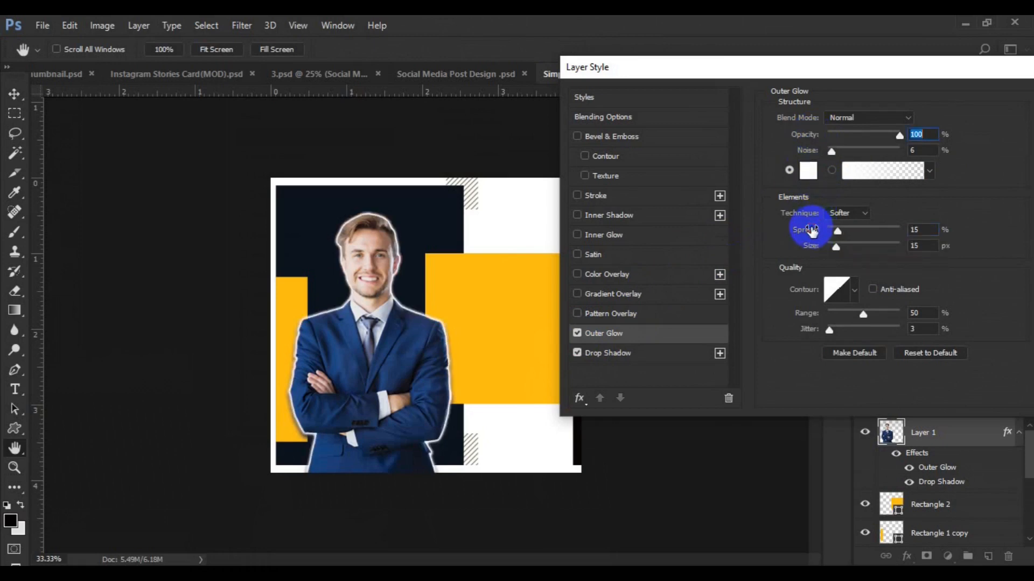
{"action": "left_click_drag", "start_coordinate": [818, 240], "coordinate": [813, 240]}
{"action": "left_click_drag", "start_coordinate": [923, 69], "coordinate": [907, 83]}
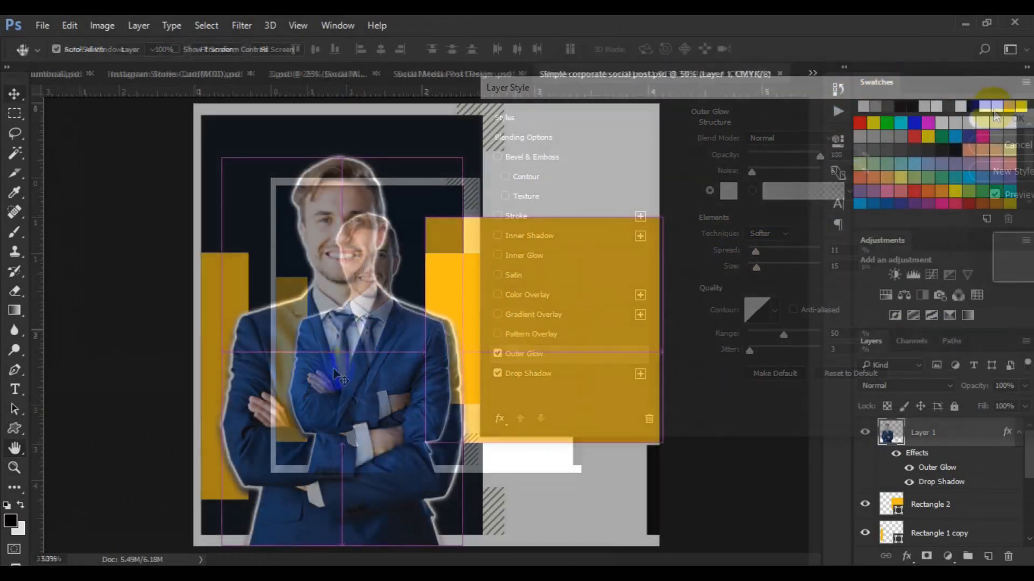
Step: Draw a rounded speech-bubble custom shape about 388 by 80 px near the upper edge of the large yellow rectangle
{"action": "left_click_drag", "start_coordinate": [21, 428], "coordinate": [75, 501]}
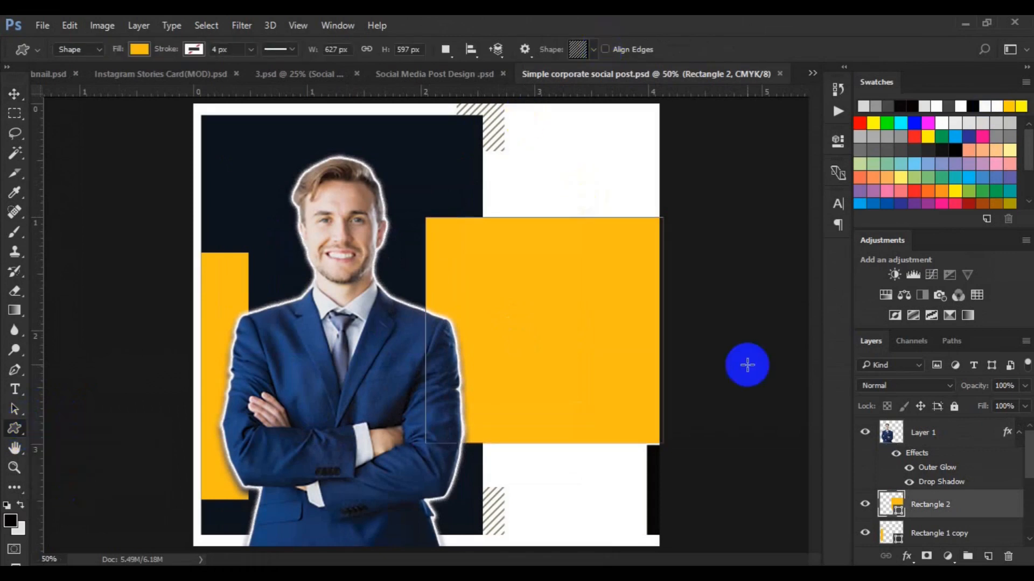
{"action": "left_click", "coordinate": [988, 556]}
{"action": "left_click", "coordinate": [593, 49]}
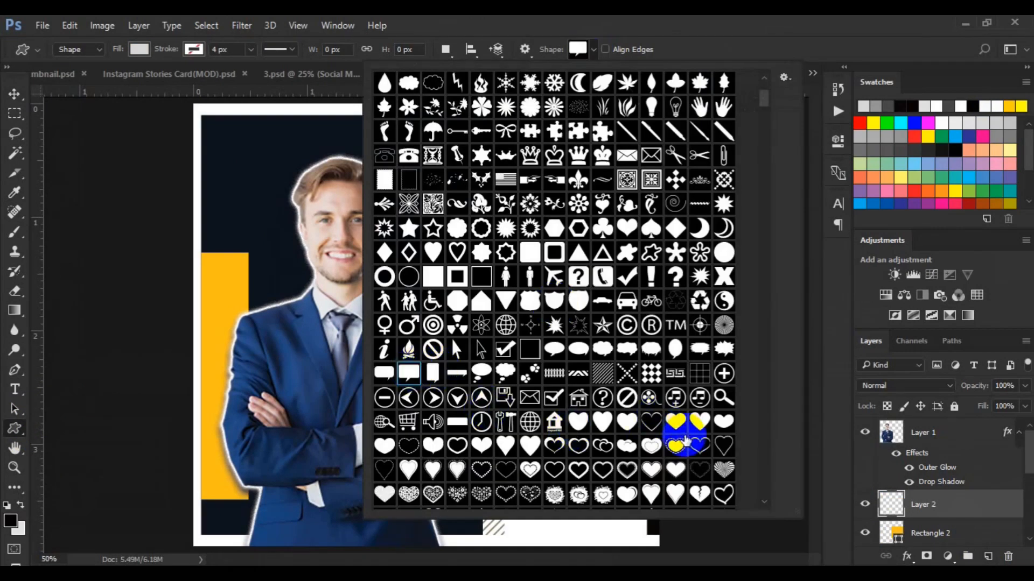
{"action": "left_click", "coordinate": [387, 372]}
{"action": "left_click", "coordinate": [16, 428]}
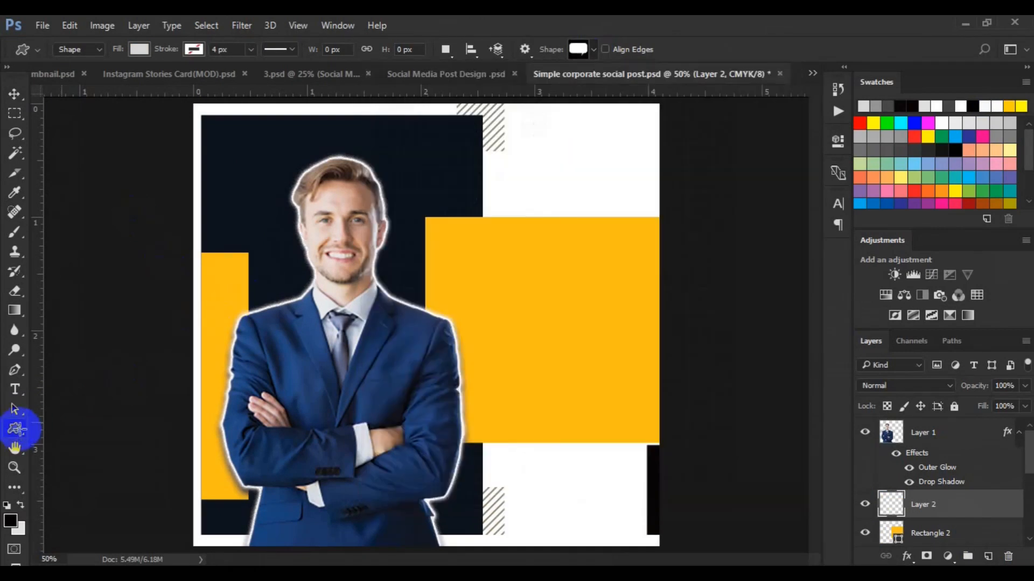
{"action": "left_click_drag", "start_coordinate": [472, 230], "coordinate": [616, 256]}
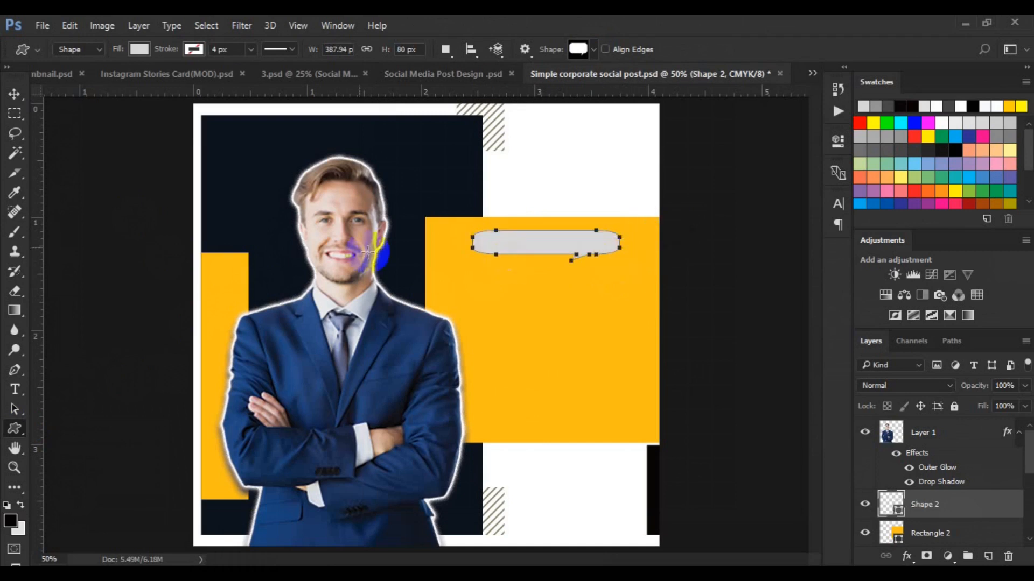
Step: Flip the speech-bubble shape horizontally
{"action": "left_click", "coordinate": [10, 96]}
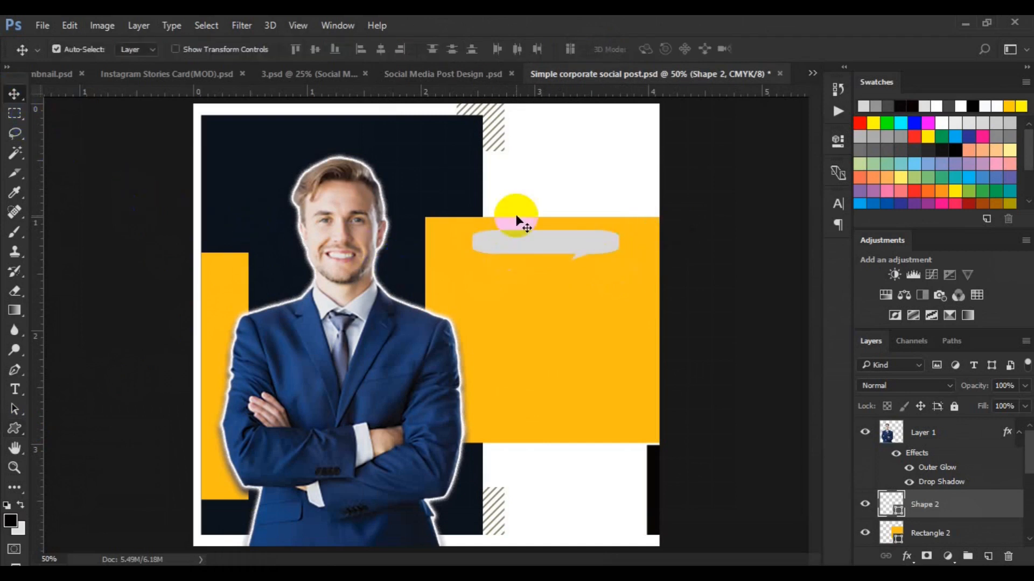
{"action": "key", "text": "ctrl+t"}
{"action": "right_click", "coordinate": [528, 233]}
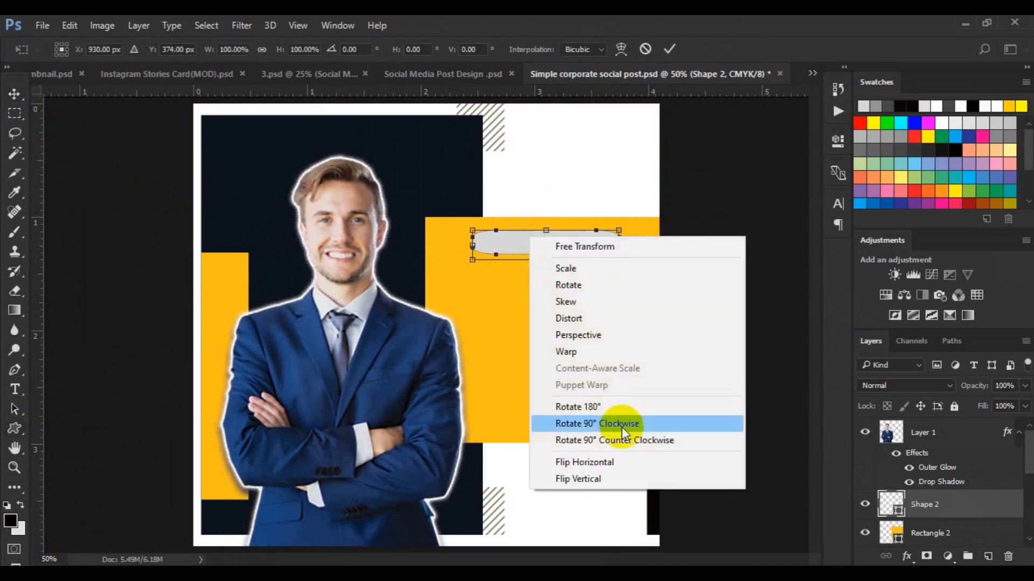
{"action": "left_click", "coordinate": [584, 462]}
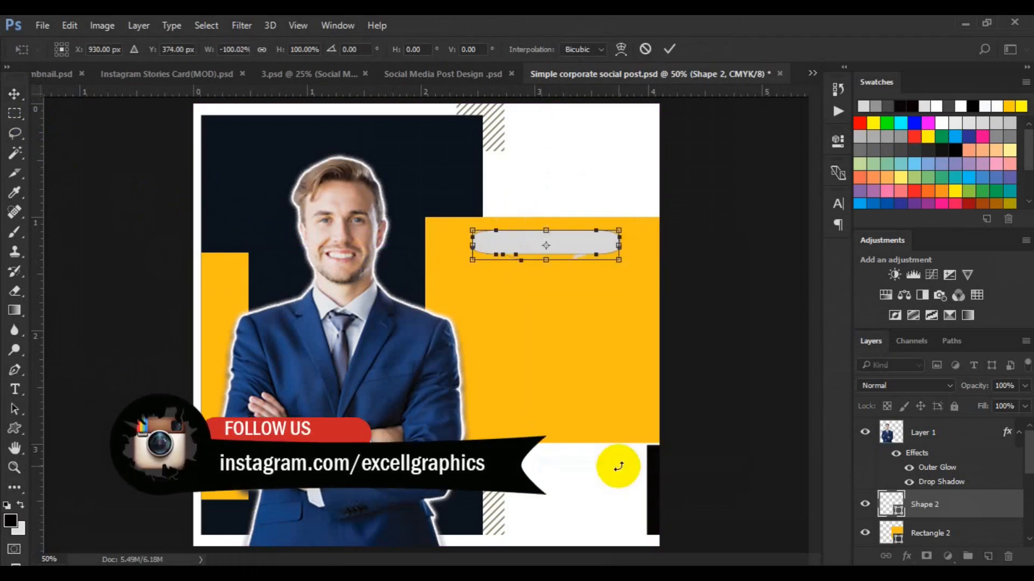
{"action": "key", "text": "Return"}
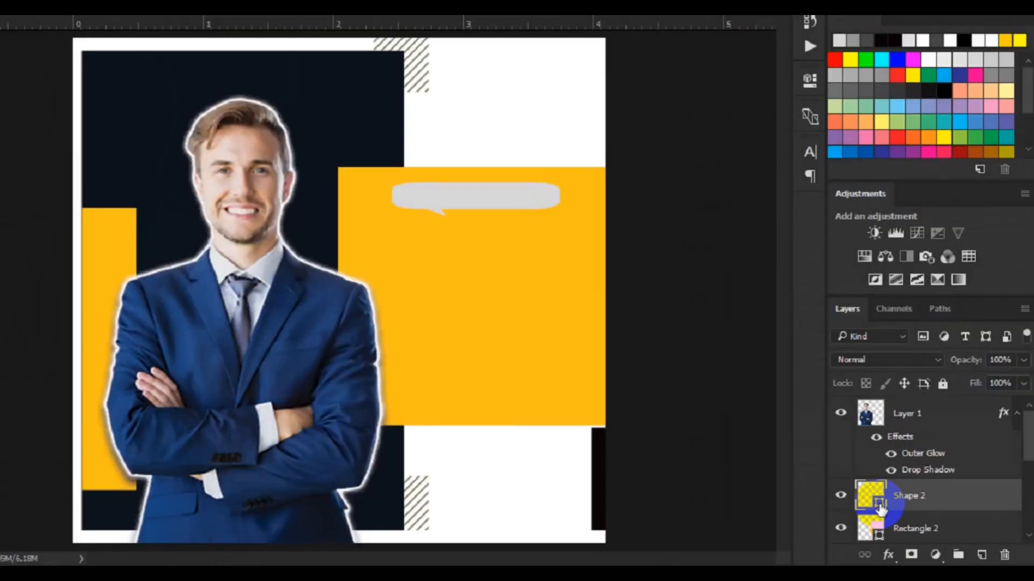
Step: Change the speech-bubble shape's fill to blue, #2a3689
{"action": "double_click", "coordinate": [879, 509]}
{"action": "left_click", "coordinate": [827, 388]}
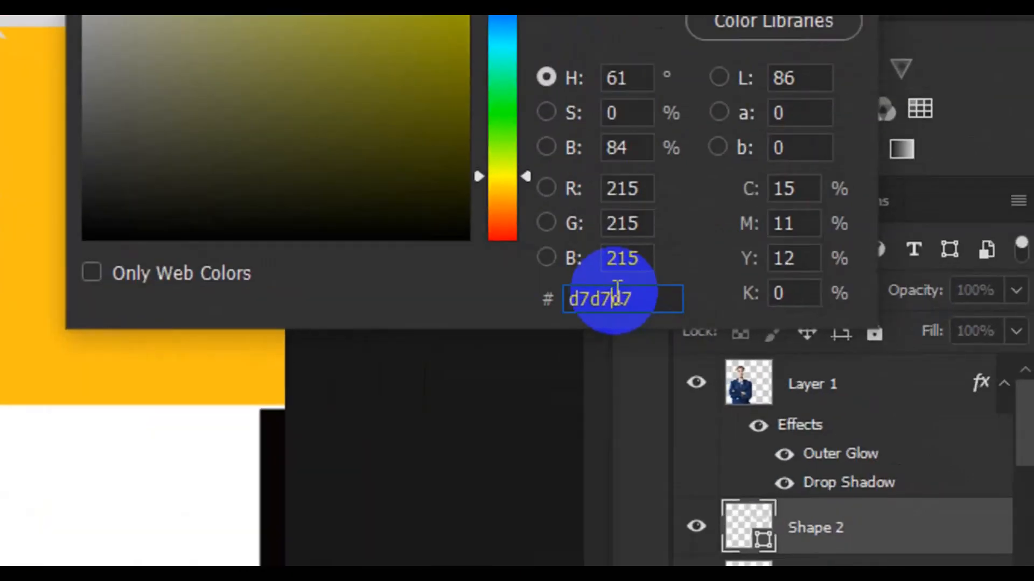
{"action": "double_click", "coordinate": [618, 293]}
{"action": "type", "text": "2a3689"}
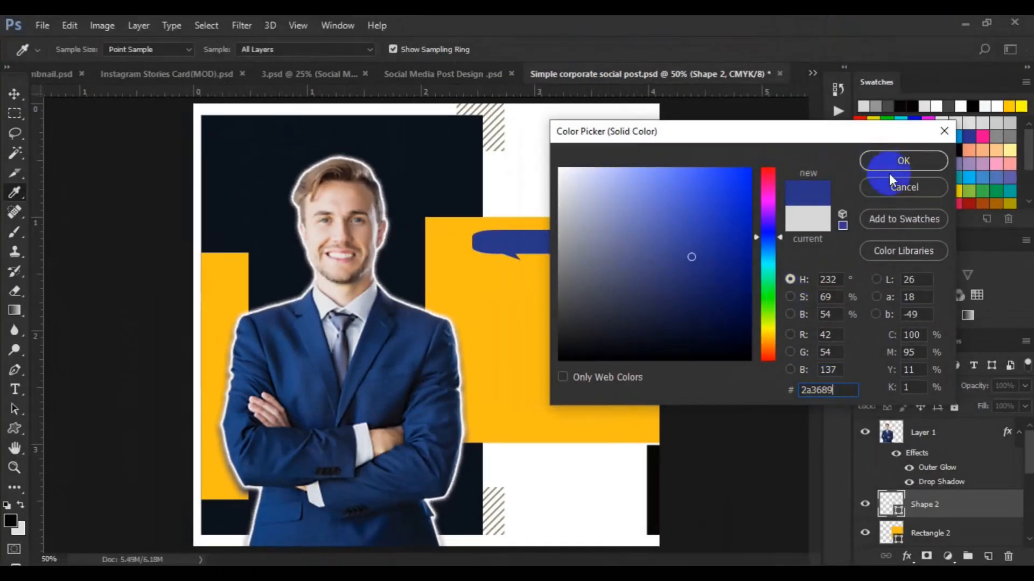
{"action": "left_click", "coordinate": [890, 164]}
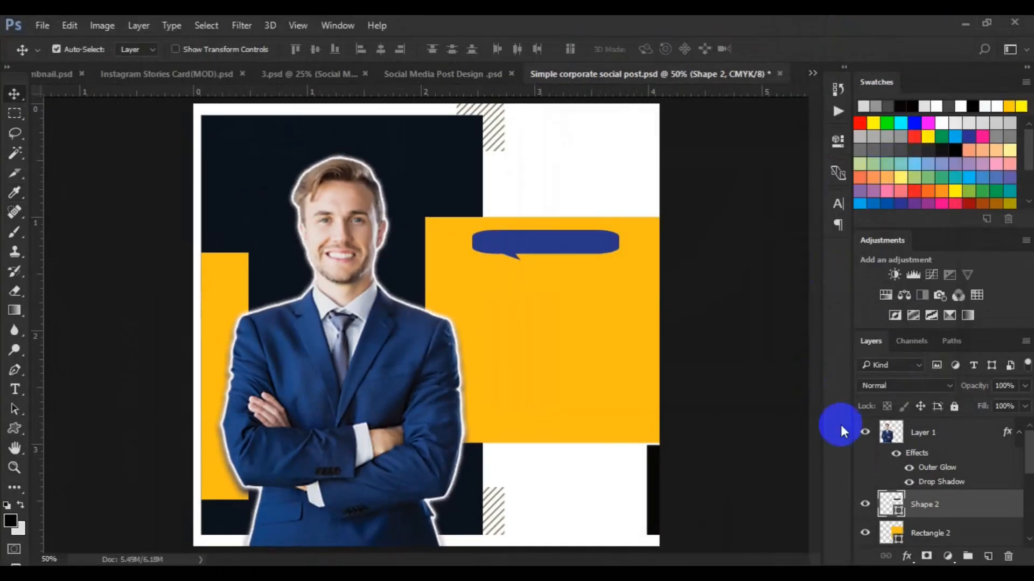
Step: Add the text "Creative" in Roboto Black just under the speech bubble, on a new layer directly above the large yellow rectangle
{"action": "left_click", "coordinate": [926, 538]}
{"action": "left_click", "coordinate": [984, 557]}
{"action": "left_click", "coordinate": [15, 389]}
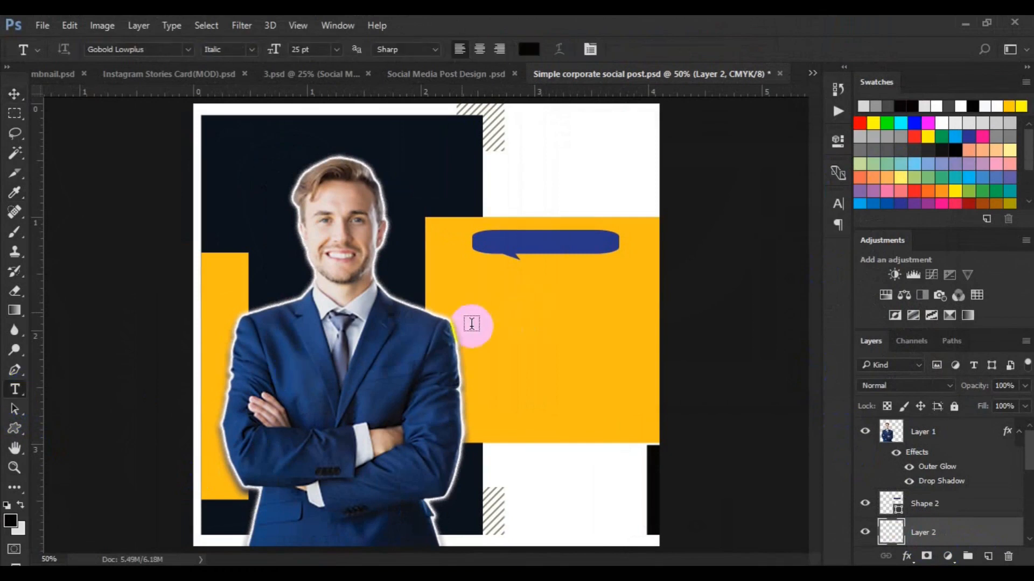
{"action": "left_click", "coordinate": [188, 49]}
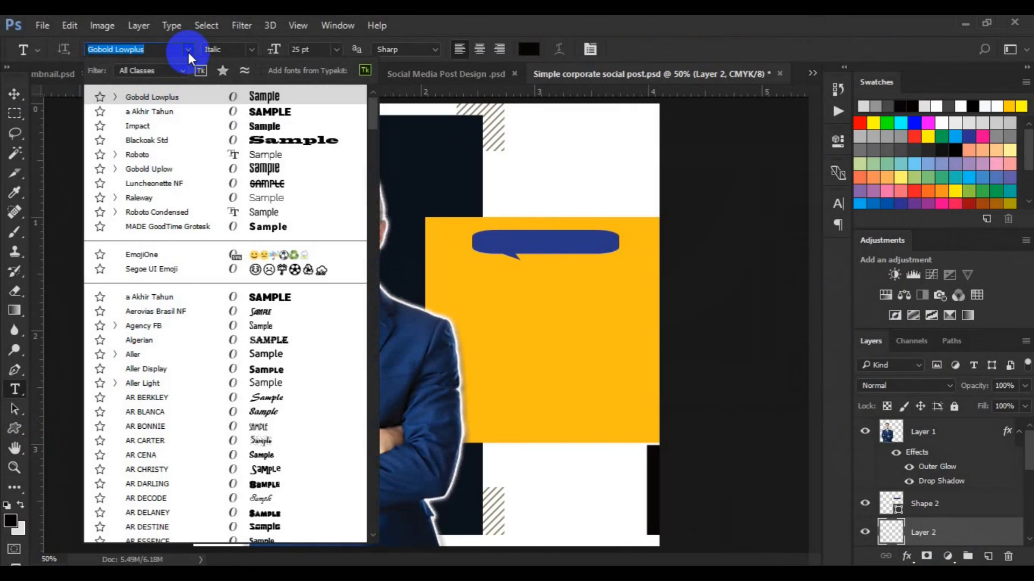
{"action": "left_click", "coordinate": [159, 153]}
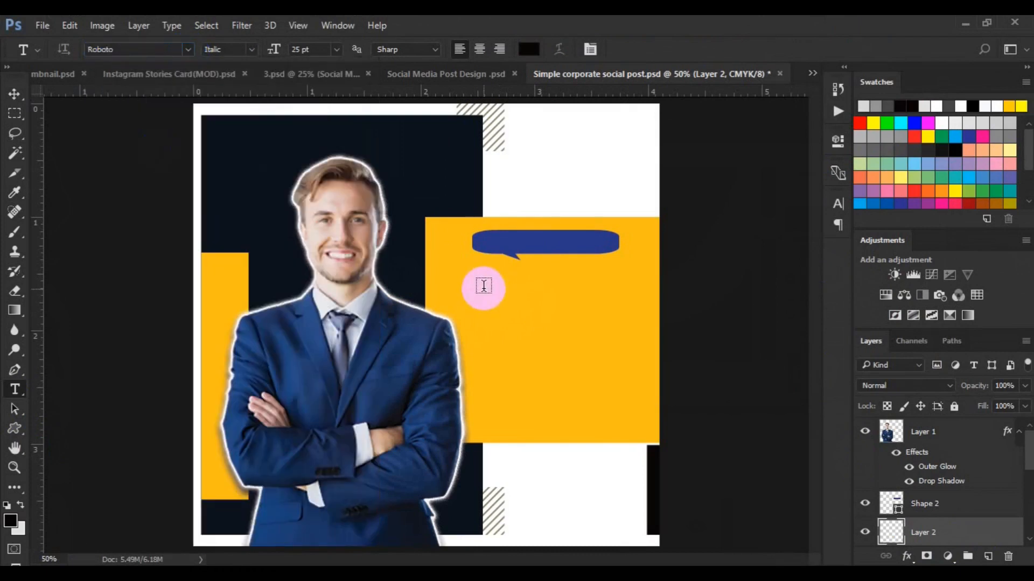
{"action": "left_click", "coordinate": [254, 49]}
{"action": "left_click", "coordinate": [259, 172]}
{"action": "left_click", "coordinate": [483, 280]}
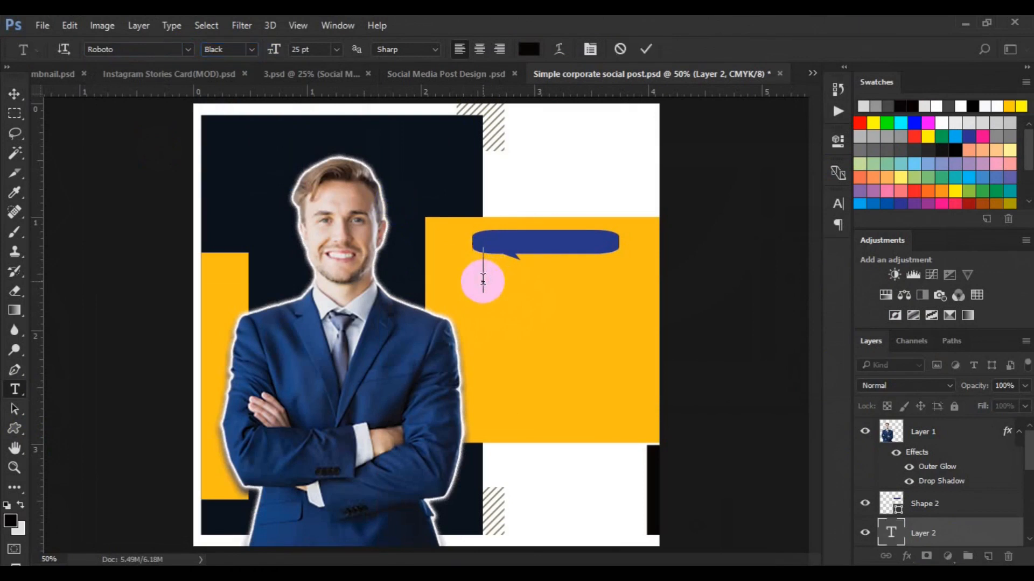
{"action": "type", "text": "Creative"}
Step: Set the size of the word "Creative" to 30 pt
{"action": "key", "text": "ctrl+a"}
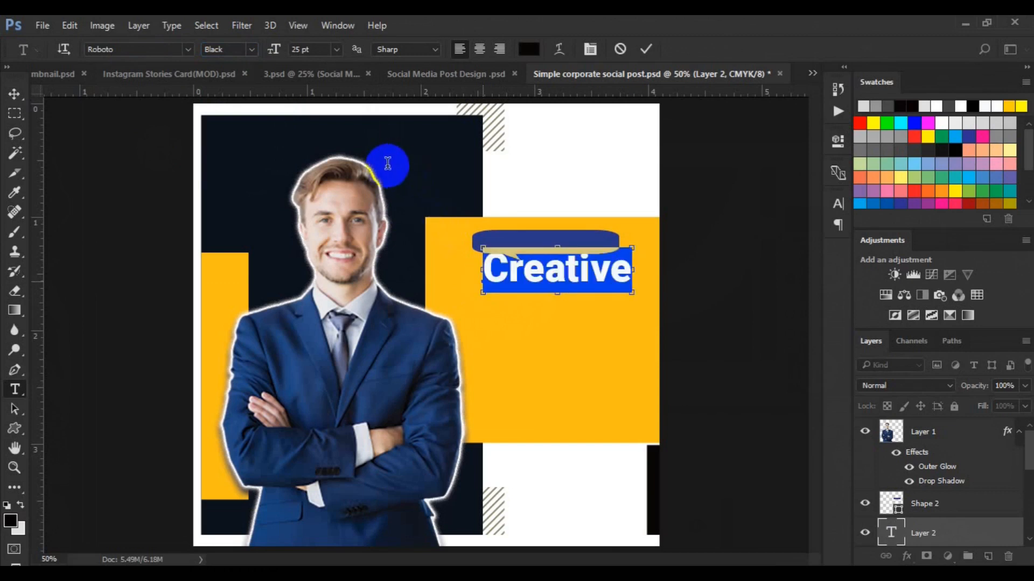
{"action": "left_click", "coordinate": [277, 55]}
{"action": "left_click_drag", "start_coordinate": [278, 57], "coordinate": [280, 57]}
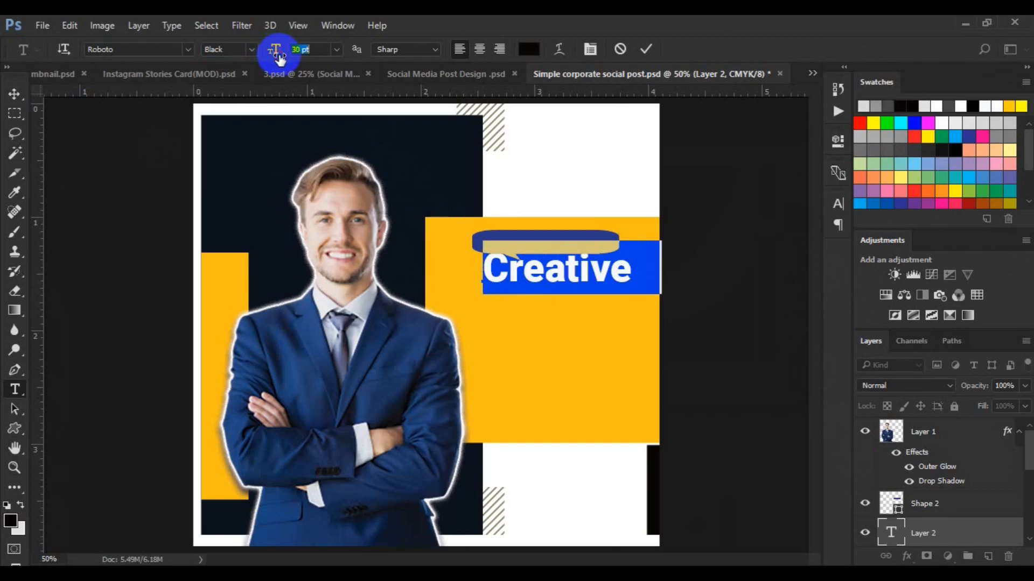
{"action": "left_click", "coordinate": [405, 147]}
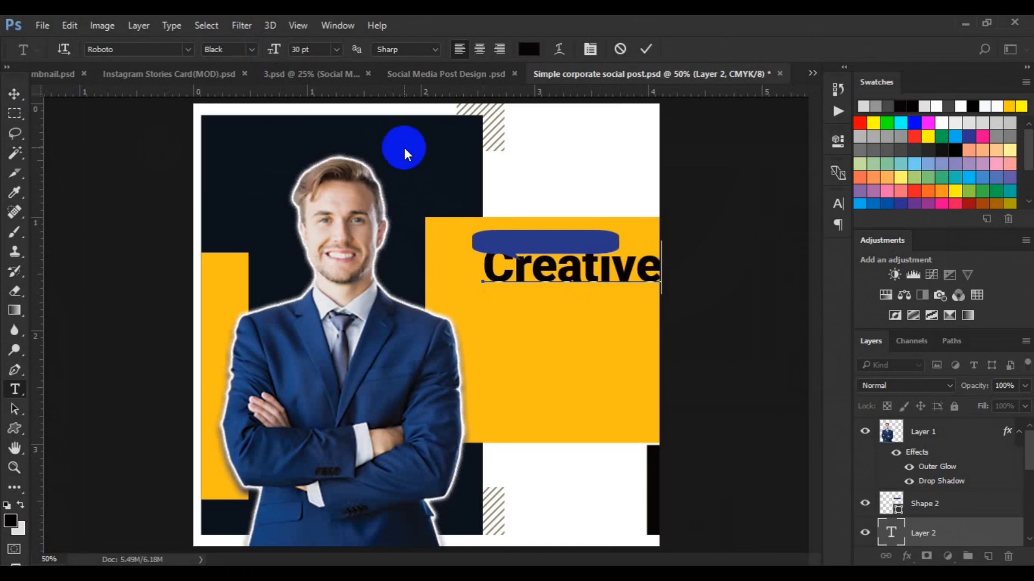
Step: Add a second line reading "Business Ideas" under "Creative" and set its style to Roboto Regular
{"action": "key", "text": "Return"}
{"action": "type", "text": "Business Meas"}
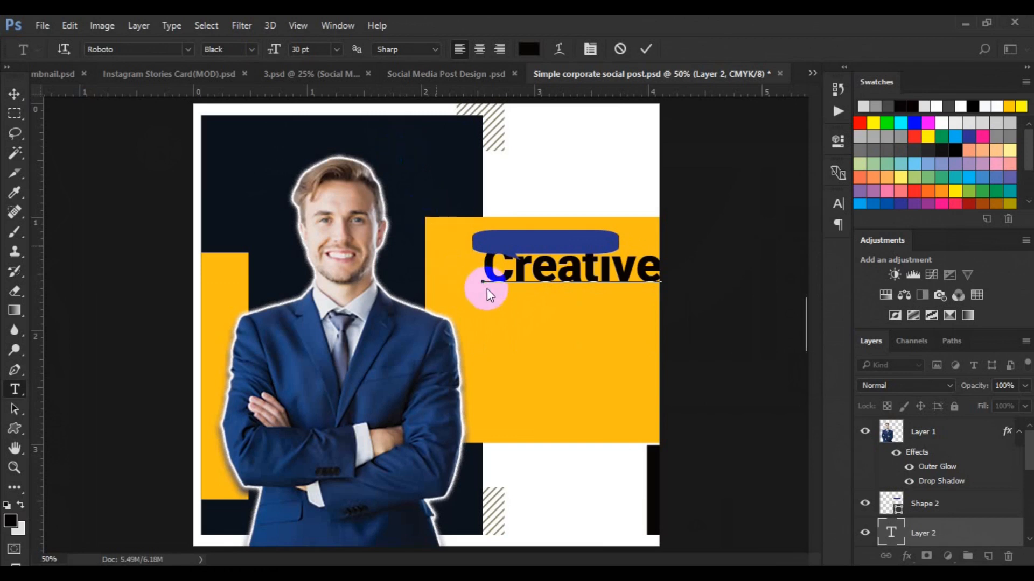
{"action": "left_click", "coordinate": [487, 315]}
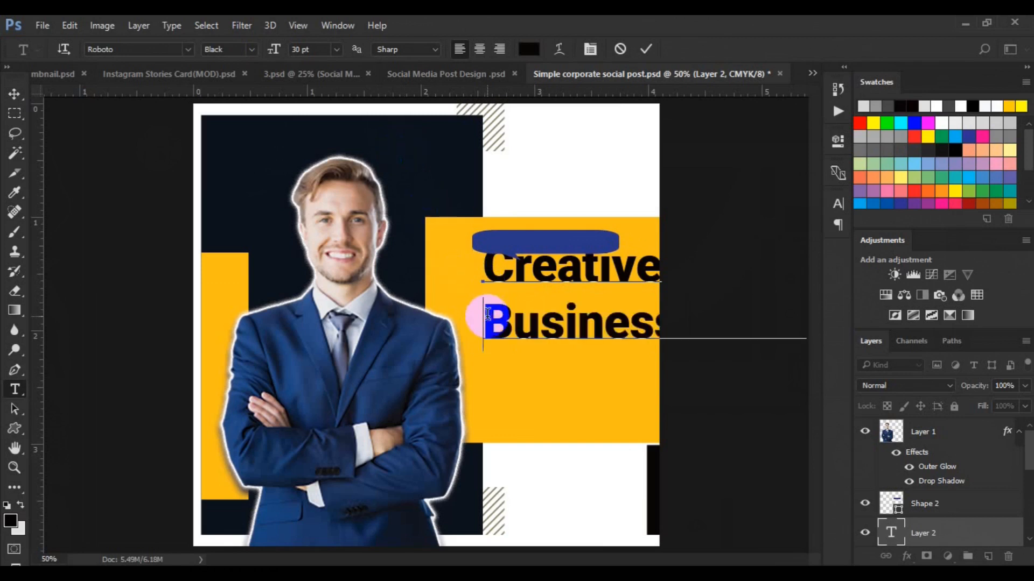
{"action": "triple_click", "coordinate": [488, 315]}
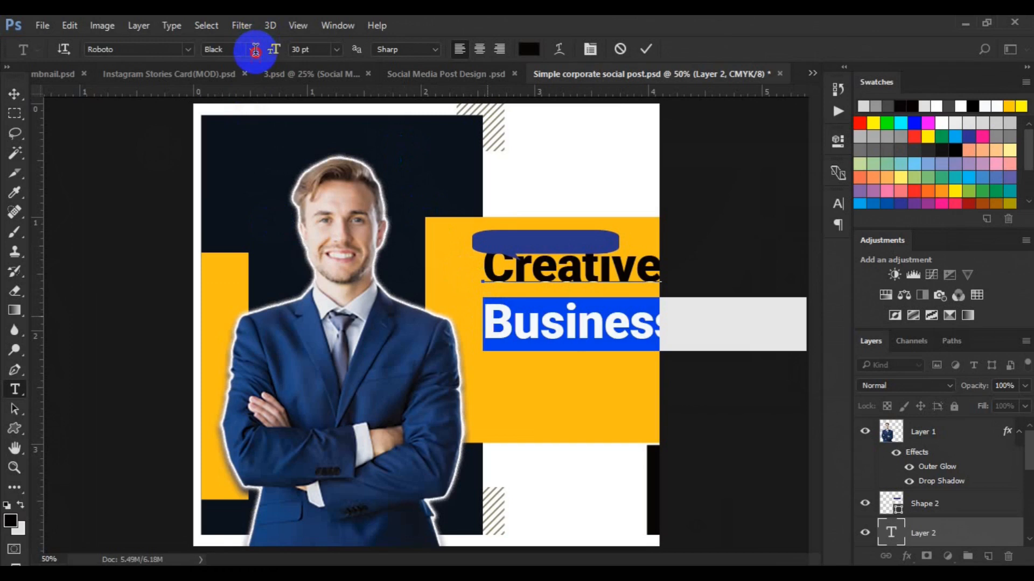
{"action": "left_click", "coordinate": [255, 49]}
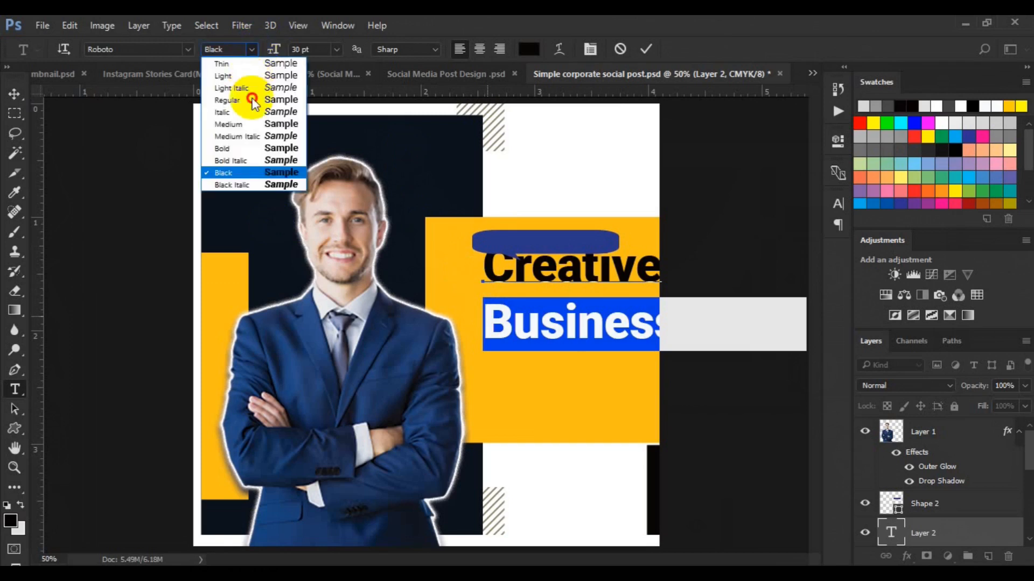
{"action": "left_click", "coordinate": [227, 100]}
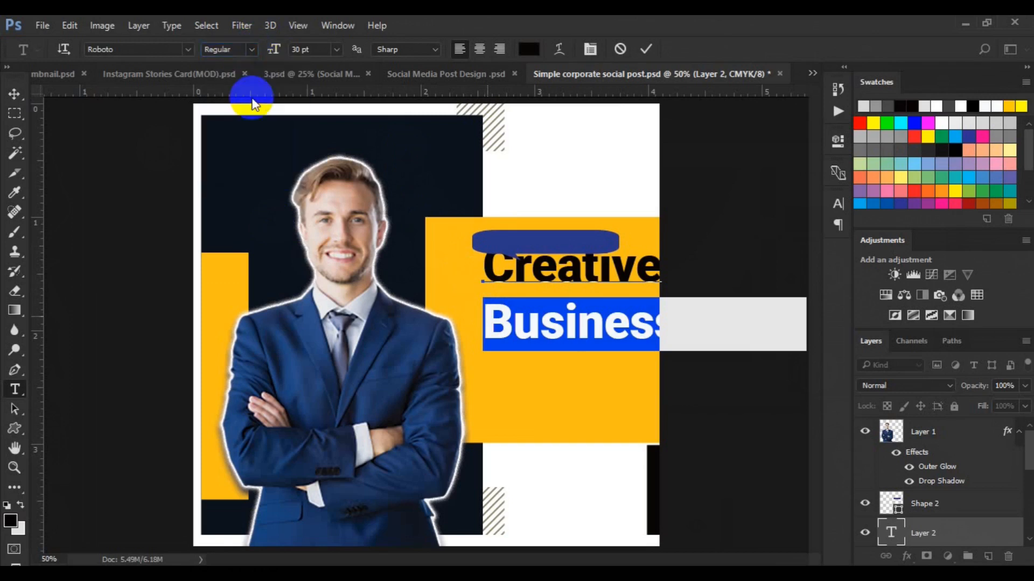
Step: Set the size of the "Business Ideas" line to 17 pt
{"action": "left_click", "coordinate": [335, 49]}
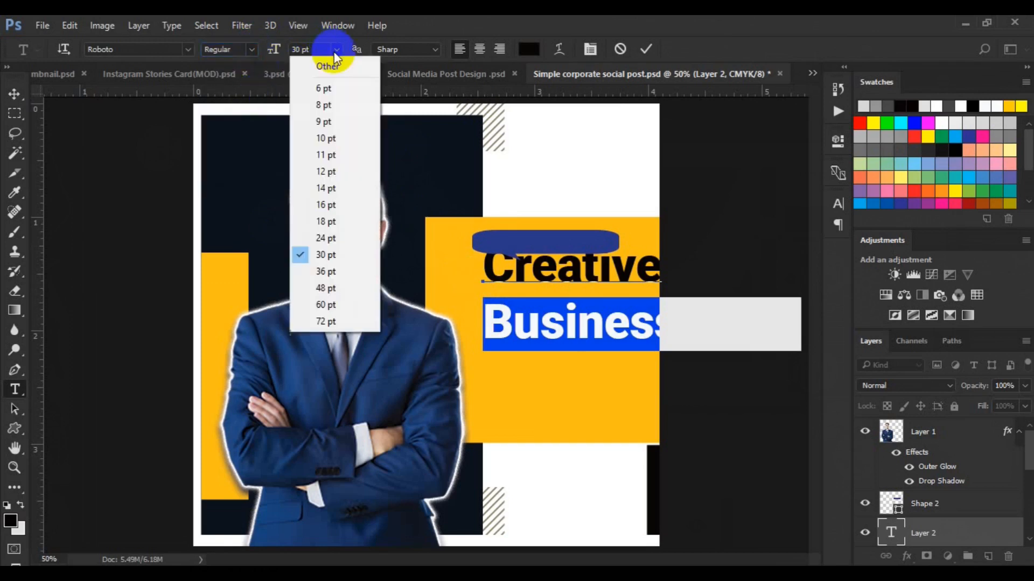
{"action": "left_click", "coordinate": [330, 189]}
{"action": "left_click", "coordinate": [301, 49]}
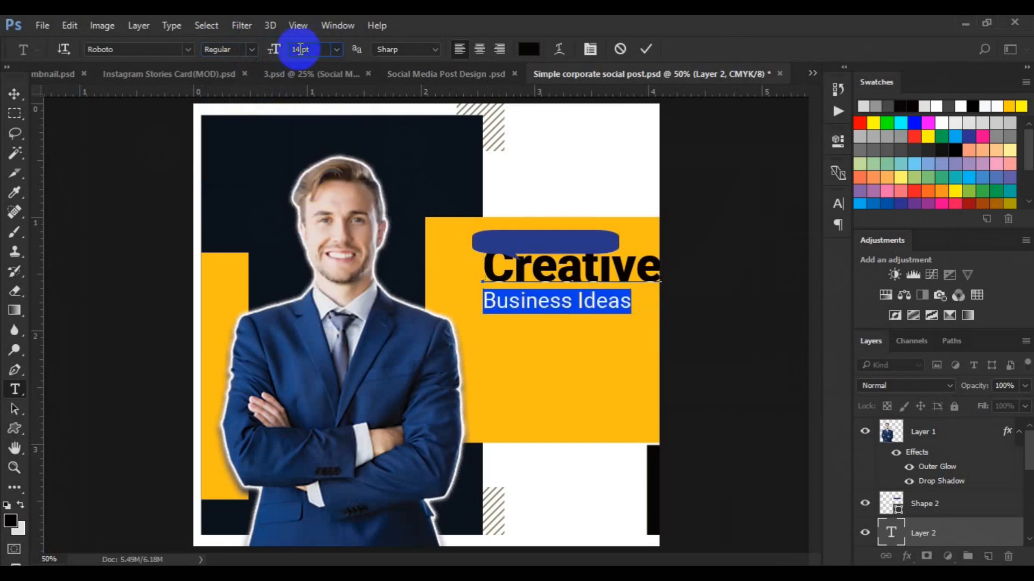
{"action": "key", "text": "BackSpace"}
{"action": "type", "text": "7"}
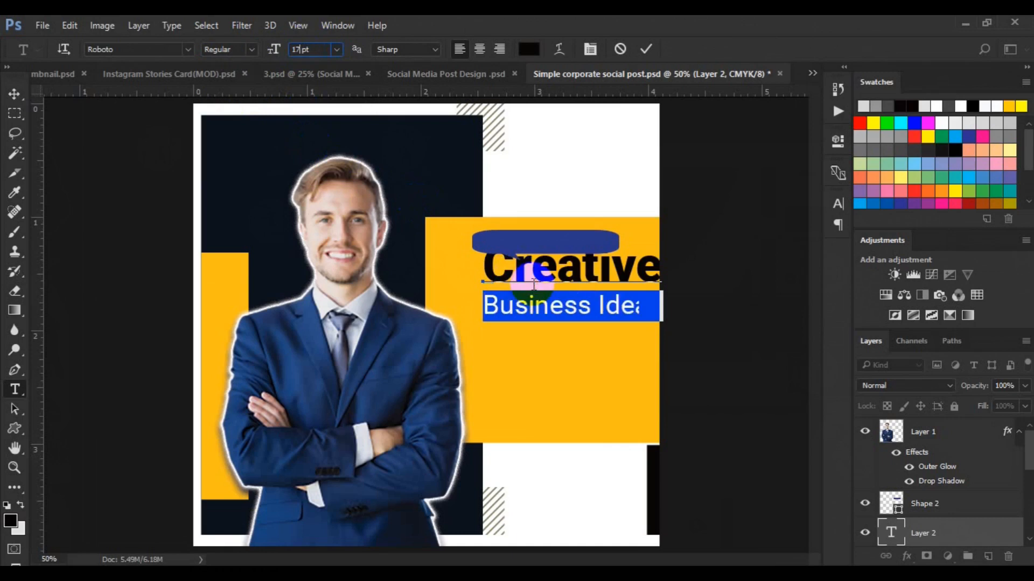
Step: Set the leading of the whole two-line "Creative Business Ideas" text to 16 pt
{"action": "left_click", "coordinate": [532, 281]}
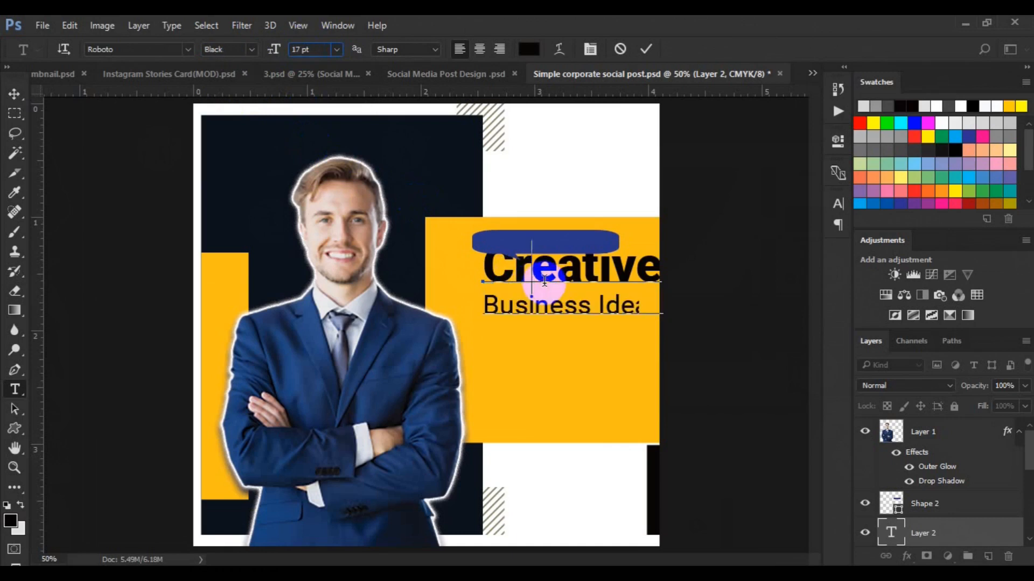
{"action": "key", "text": "Right"}
{"action": "key", "text": "Up"}
{"action": "key", "text": "ctrl+a"}
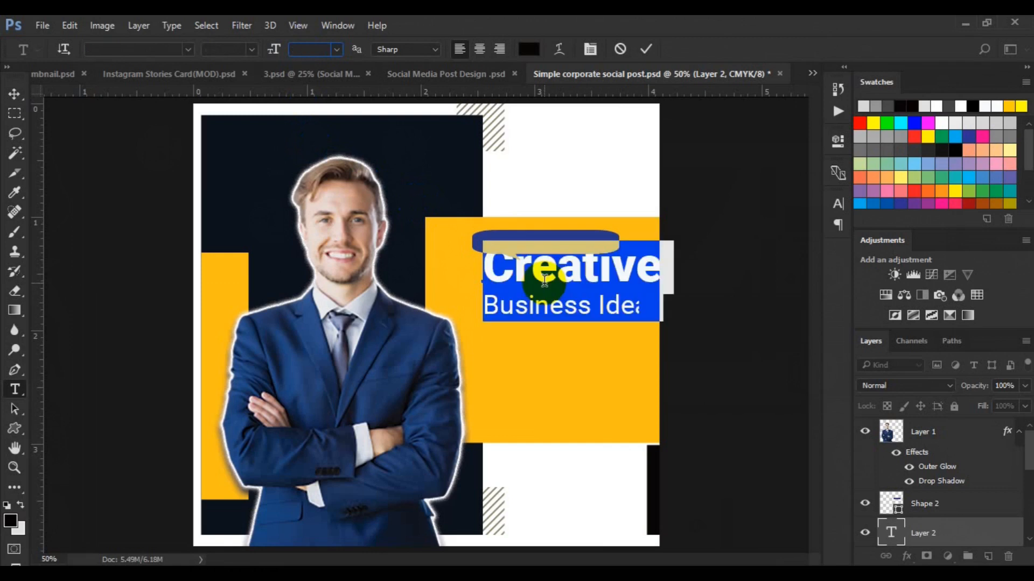
{"action": "key", "text": "ctrl+t"}
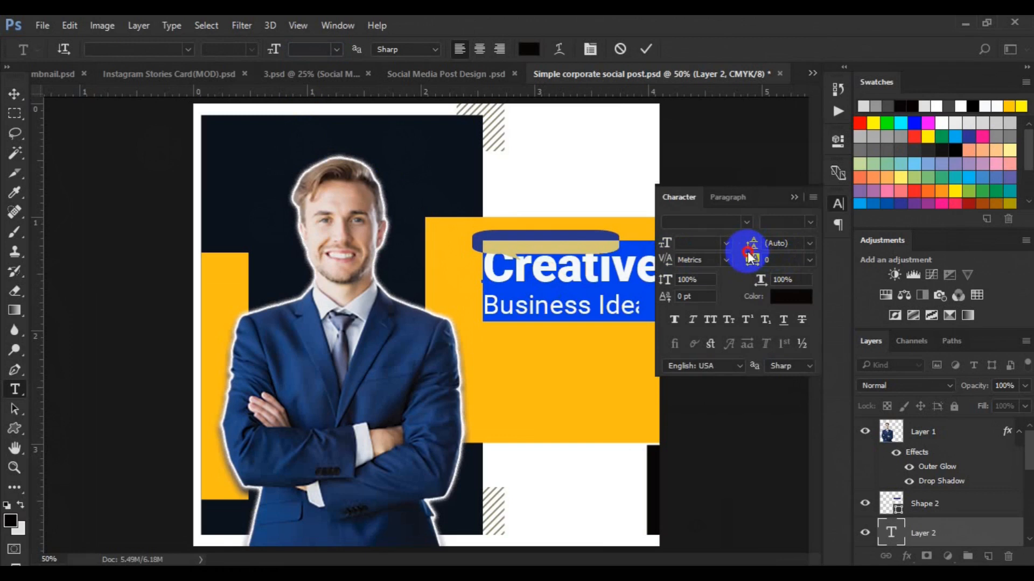
{"action": "left_click", "coordinate": [811, 246]}
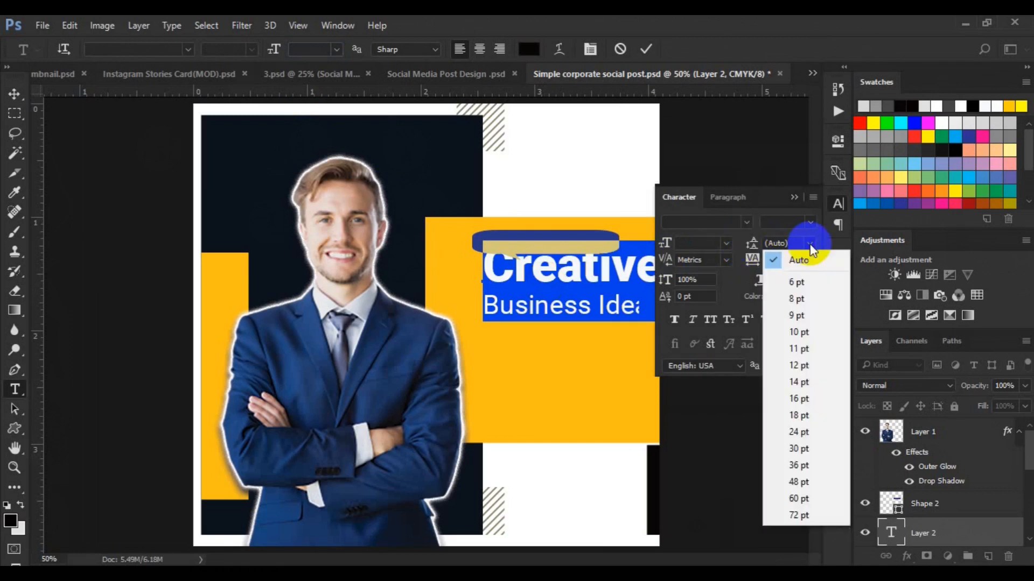
{"action": "left_click", "coordinate": [803, 332]}
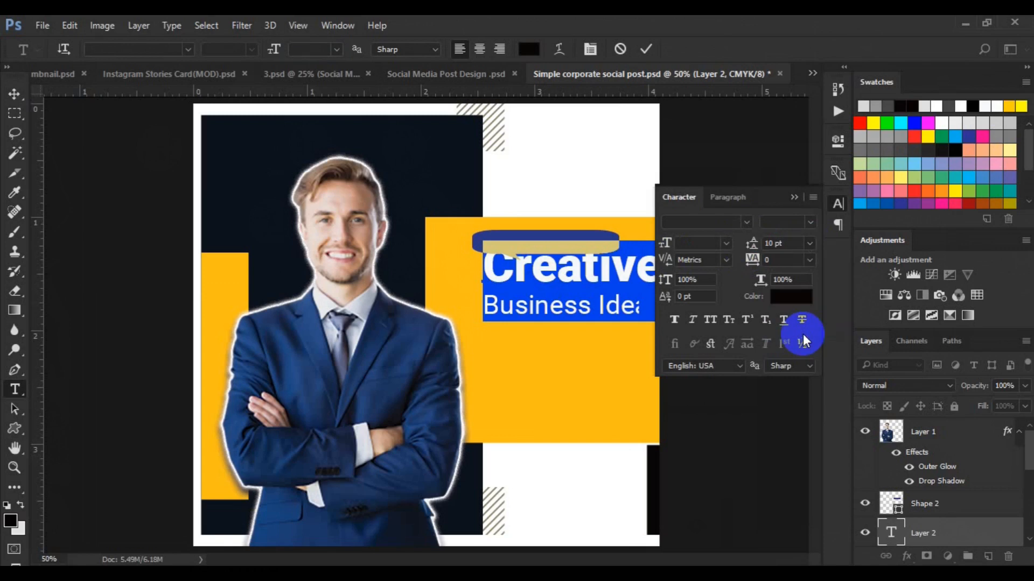
{"action": "left_click", "coordinate": [809, 244]}
{"action": "left_click", "coordinate": [803, 359]}
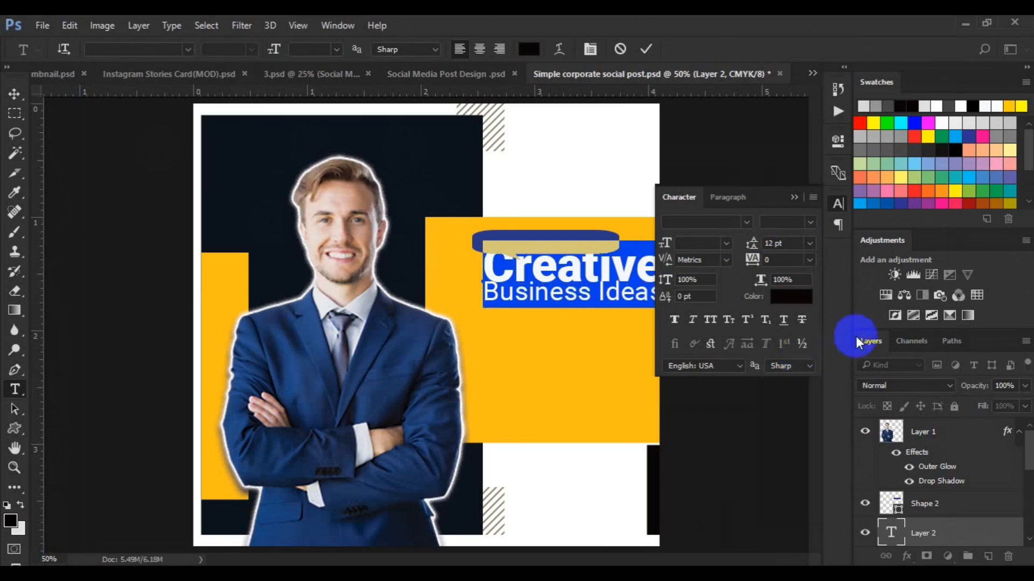
{"action": "left_click", "coordinate": [813, 244]}
{"action": "left_click", "coordinate": [806, 380]}
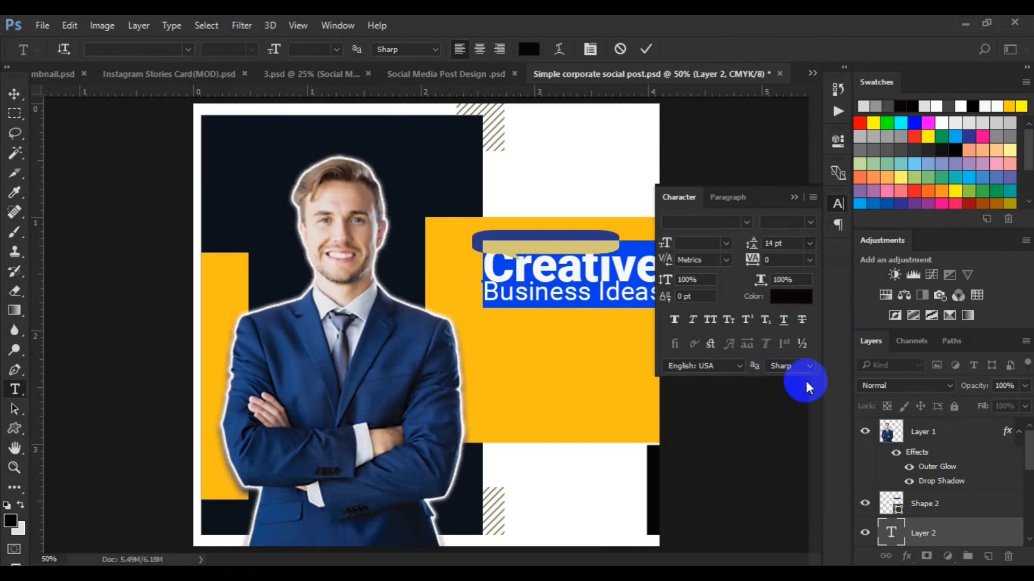
{"action": "left_click", "coordinate": [809, 243]}
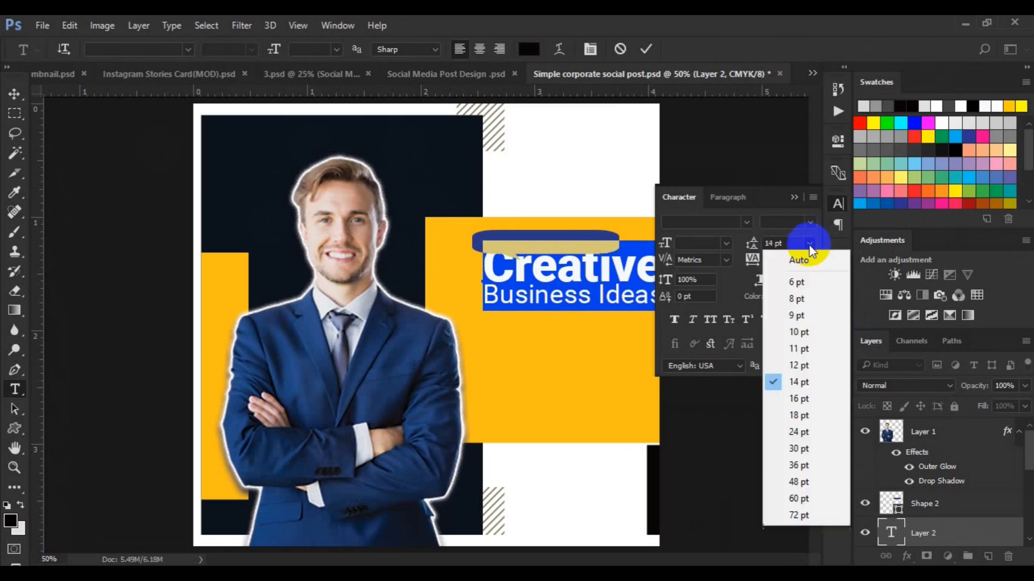
{"action": "left_click", "coordinate": [807, 400]}
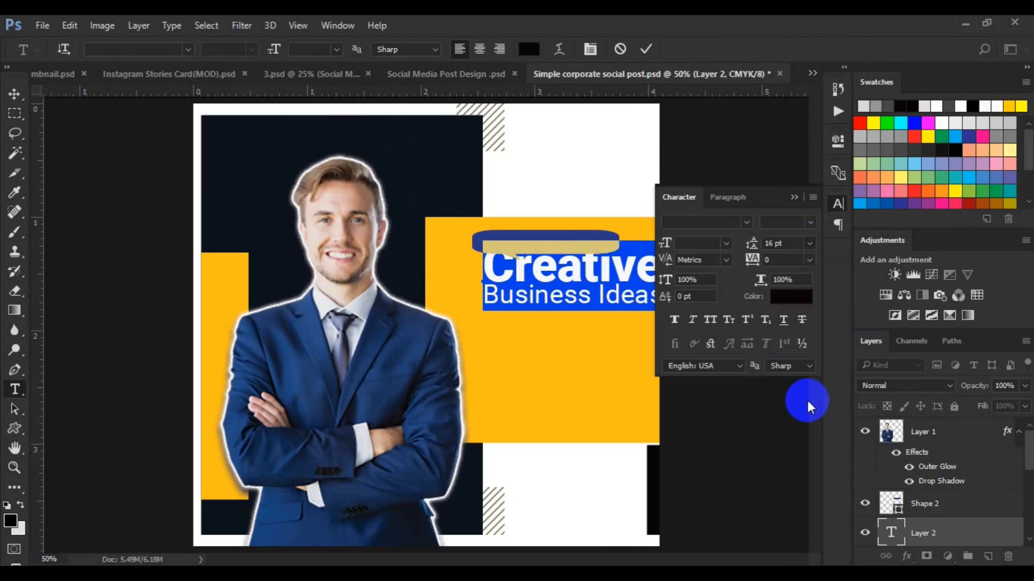
Step: Move the headline text about 0.16 in left and 0.12 in down, and align the speech bubble's horizontal center with it
{"action": "left_click", "coordinate": [15, 97]}
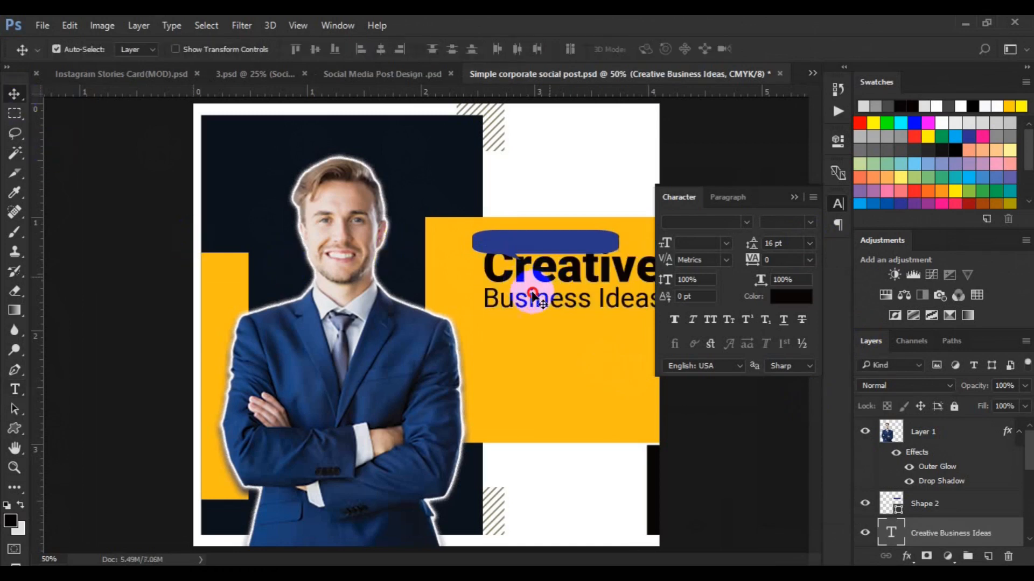
{"action": "left_click_drag", "start_coordinate": [560, 260], "coordinate": [529, 286]}
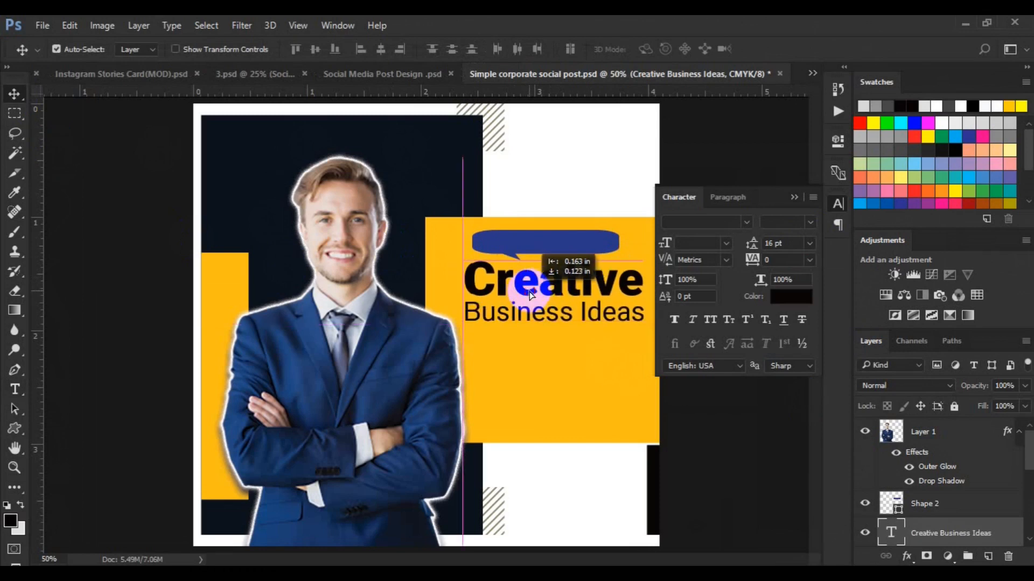
{"action": "left_click", "coordinate": [524, 253]}
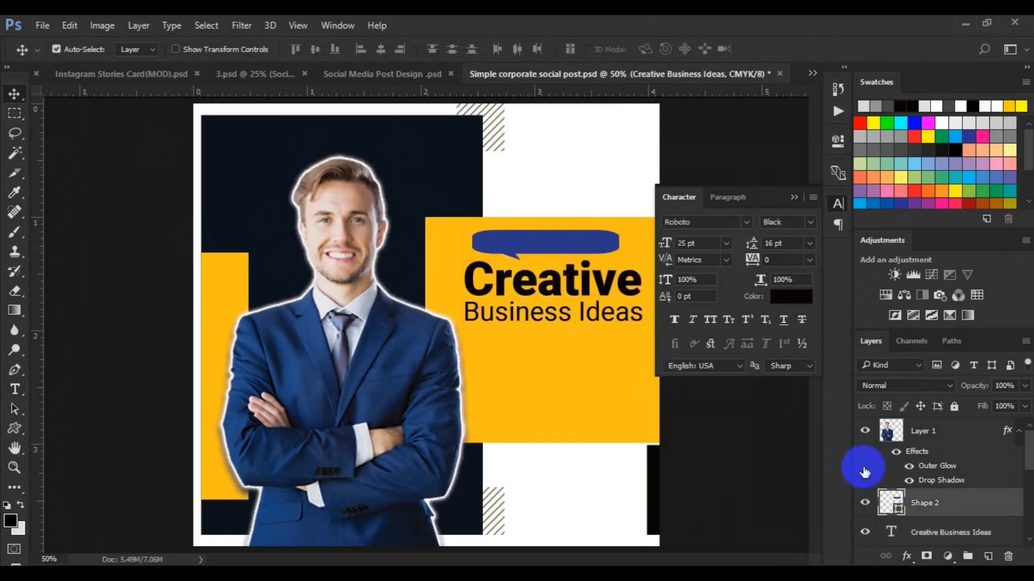
{"action": "left_click", "coordinate": [939, 533], "text": "shift"}
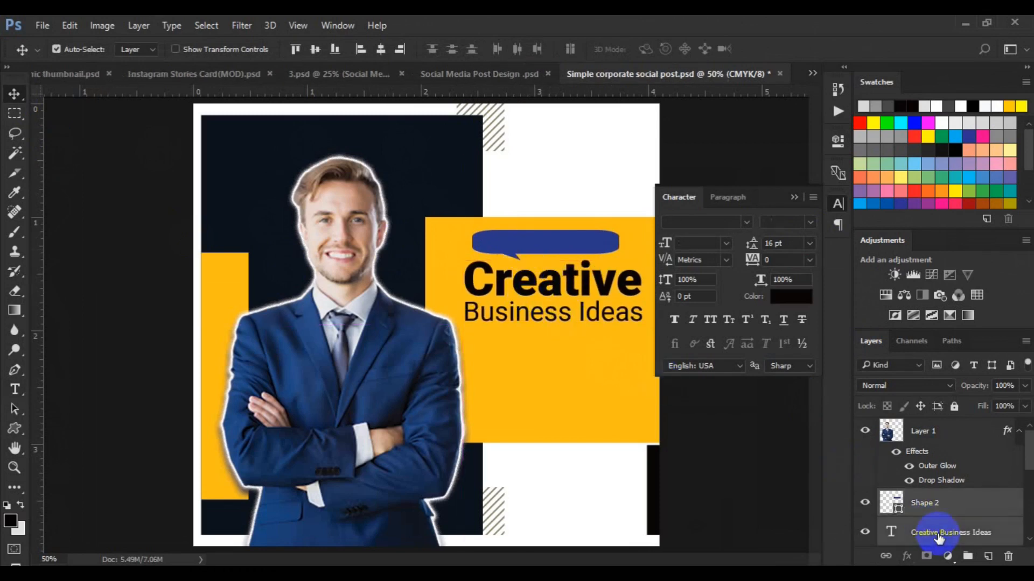
{"action": "left_click", "coordinate": [379, 52]}
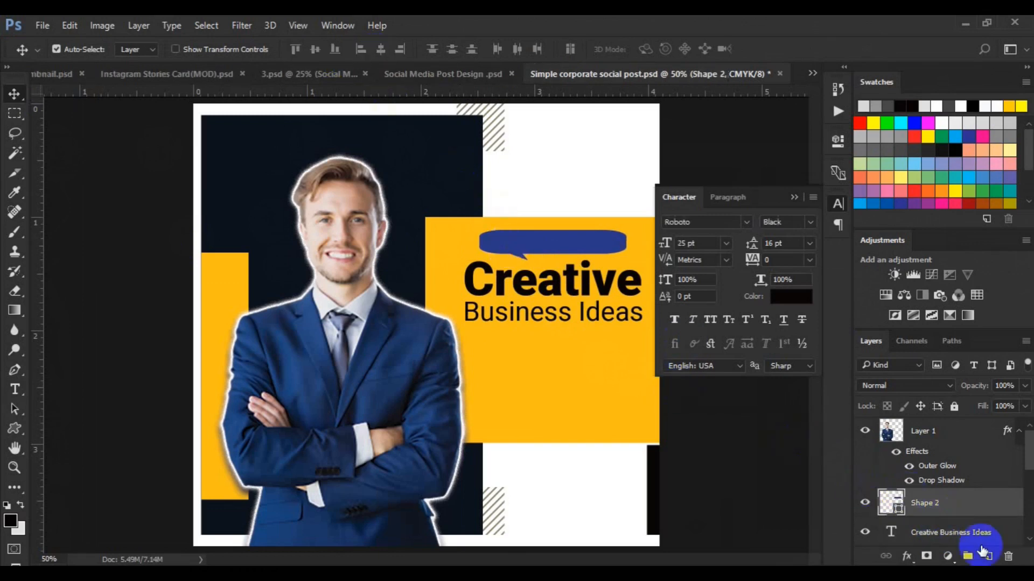
Step: Start a new text layer inside the blue speech bubble, using Roboto Medium at 10 pt
{"action": "left_click", "coordinate": [987, 556]}
{"action": "left_click", "coordinate": [15, 389]}
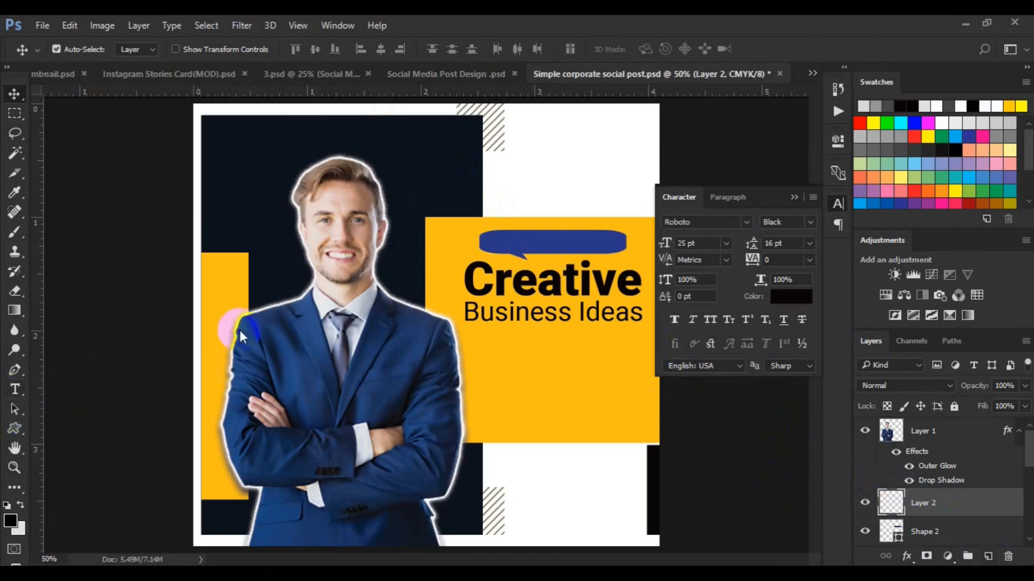
{"action": "left_click", "coordinate": [492, 239]}
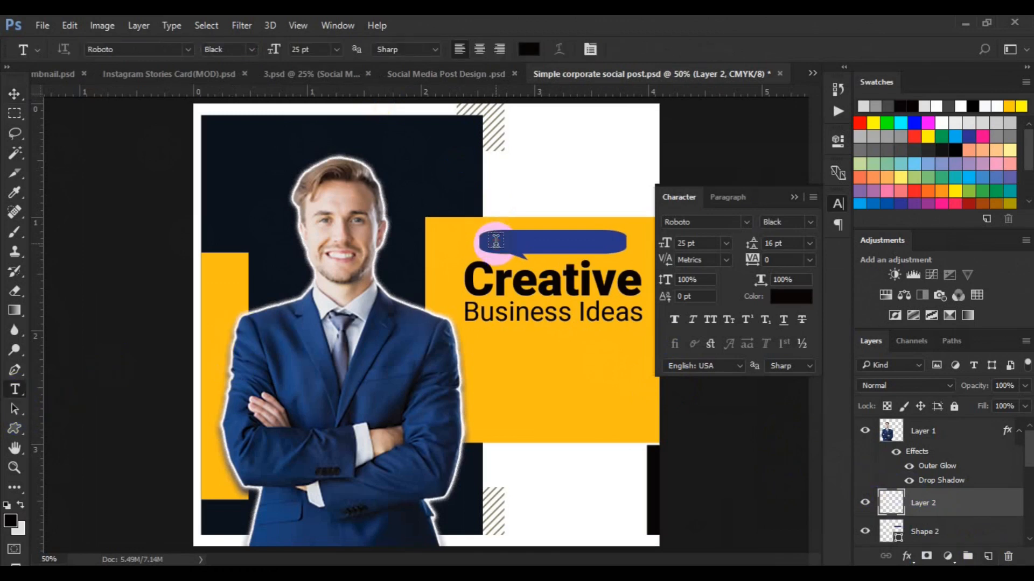
{"action": "left_click", "coordinate": [251, 53]}
{"action": "left_click", "coordinate": [226, 125]}
{"action": "left_click", "coordinate": [336, 50]}
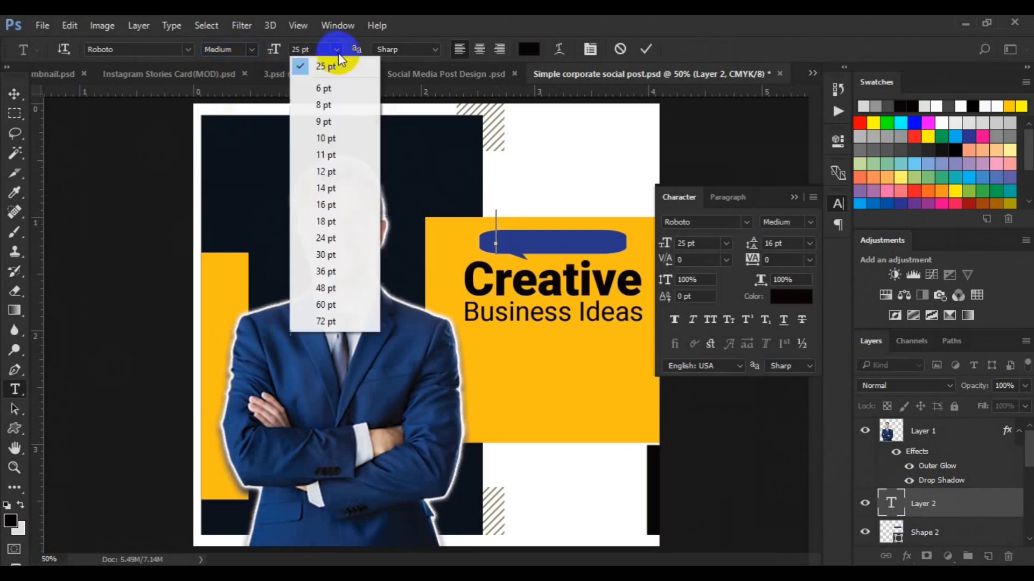
{"action": "left_click", "coordinate": [323, 138]}
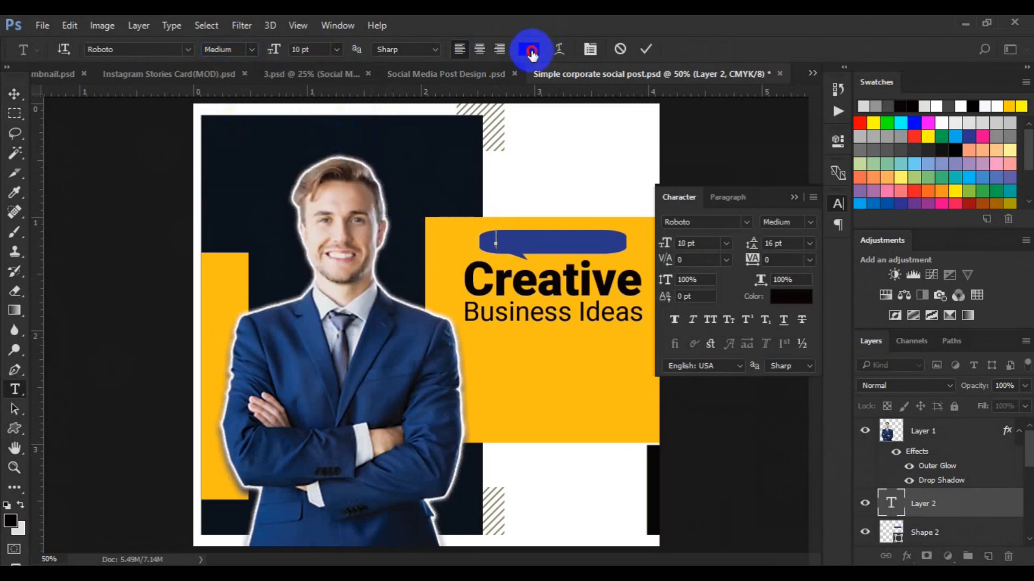
Step: Change the speech-bubble text's color to white and its size to 8 pt
{"action": "left_click", "coordinate": [531, 51]}
{"action": "left_click", "coordinate": [507, 190]}
{"action": "left_click", "coordinate": [880, 163]}
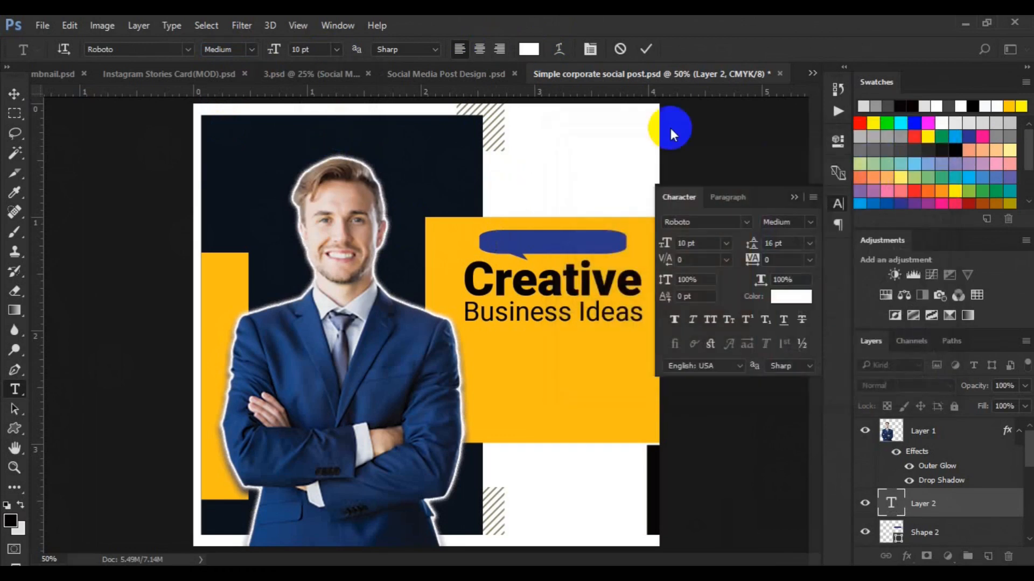
{"action": "left_click", "coordinate": [336, 50]}
{"action": "left_click", "coordinate": [325, 111]}
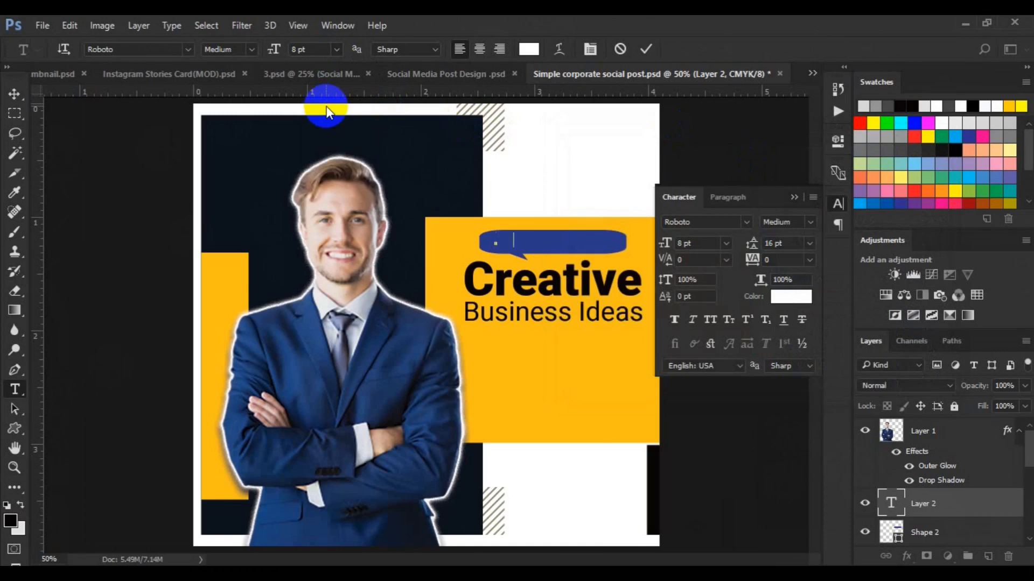
Step: Enter "We Providing" in the blue speech bubble and center the text on the bubble
{"action": "type", "text": "We Providing"}
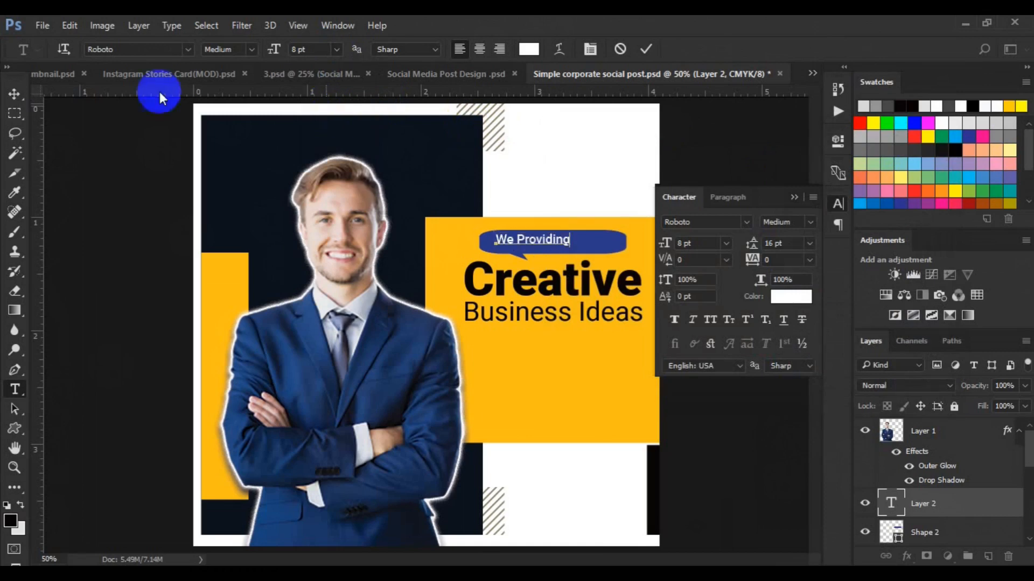
{"action": "left_click", "coordinate": [15, 97]}
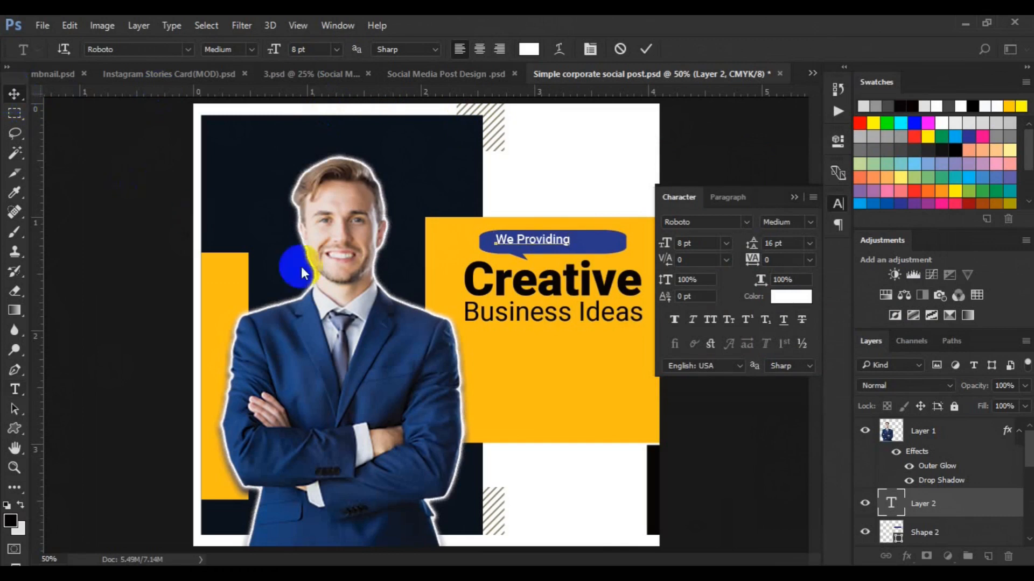
{"action": "left_click", "coordinate": [925, 532], "text": "shift"}
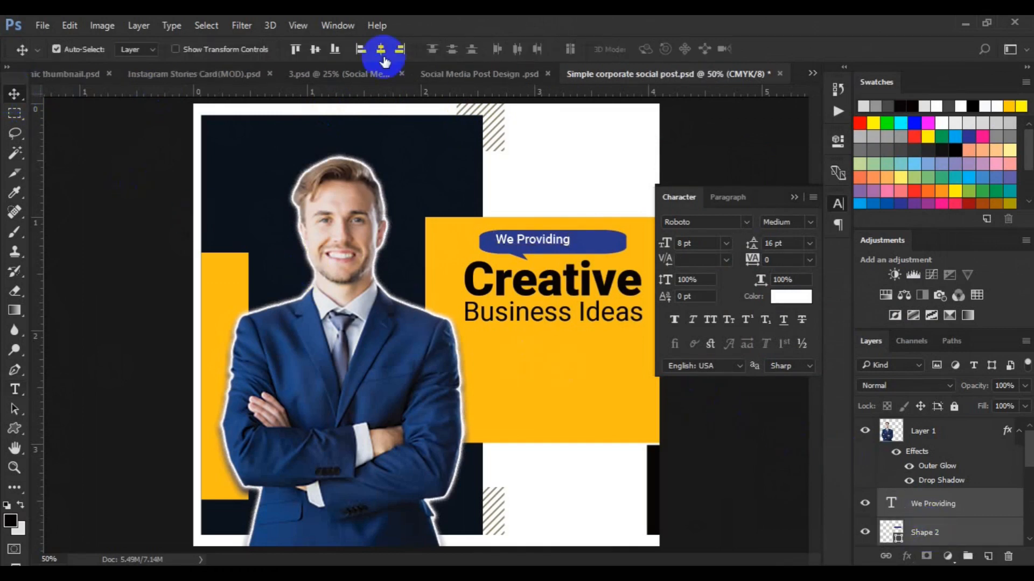
{"action": "left_click", "coordinate": [316, 49]}
{"action": "left_click", "coordinate": [913, 498]}
{"action": "left_click_drag", "start_coordinate": [563, 247], "coordinate": [559, 243]}
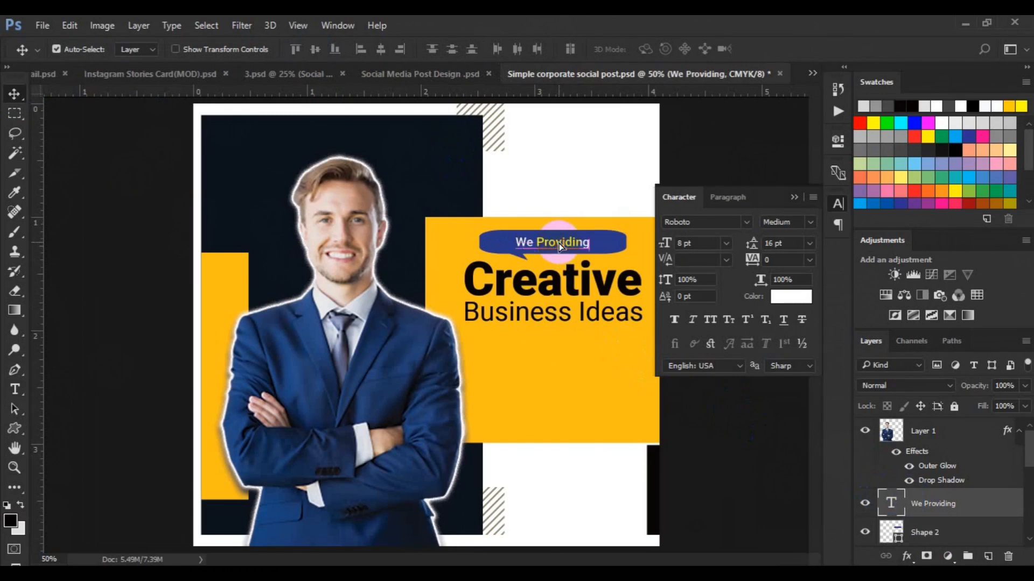
Step: Create a paragraph text box about 1.5 in wide and 0.5 in high below the headline, on a new layer above the yellow block
{"action": "left_click", "coordinate": [519, 370]}
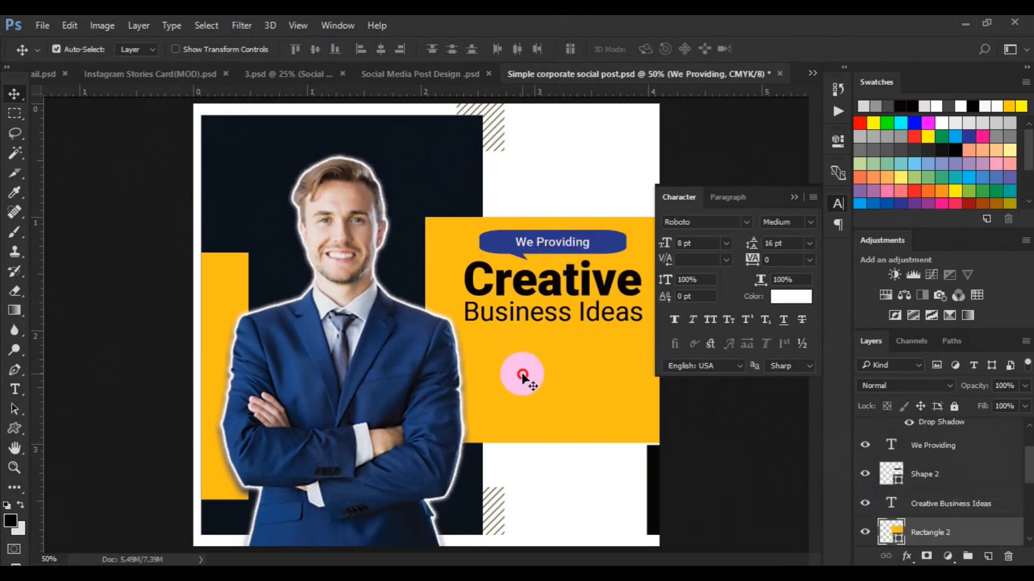
{"action": "left_click", "coordinate": [988, 556]}
{"action": "left_click", "coordinate": [15, 390]}
{"action": "mouse_move", "coordinate": [465, 335]}
{"action": "left_mouse_down"}
{"action": "mouse_move", "coordinate": [589, 355]}
{"action": "mouse_move", "coordinate": [640, 391]}
{"action": "left_mouse_up"}
{"action": "left_click_drag", "start_coordinate": [640, 391], "coordinate": [641, 395]}
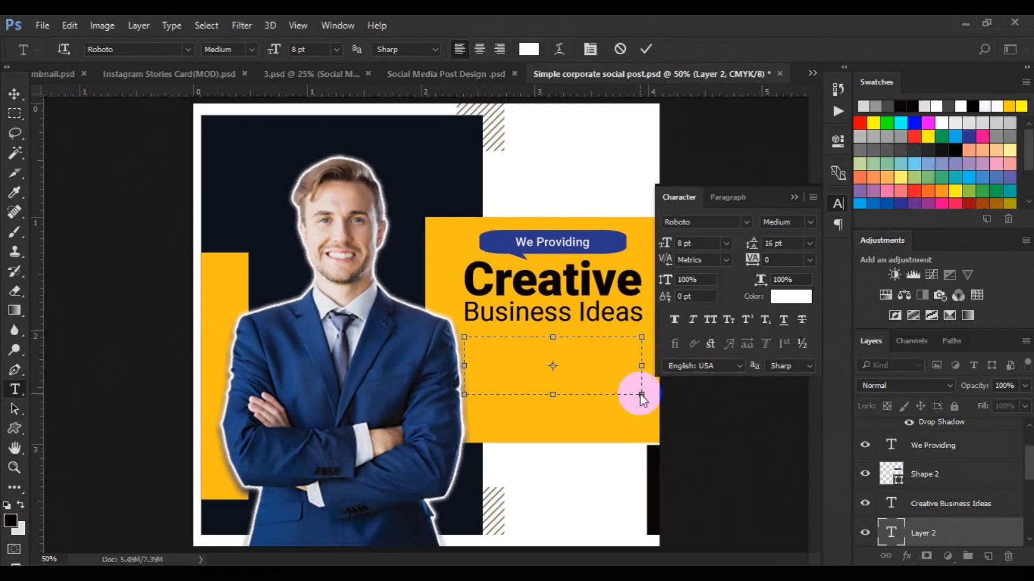
Step: Set the new paragraph text's leading to Auto and choose near-black as its color
{"action": "left_click", "coordinate": [809, 244]}
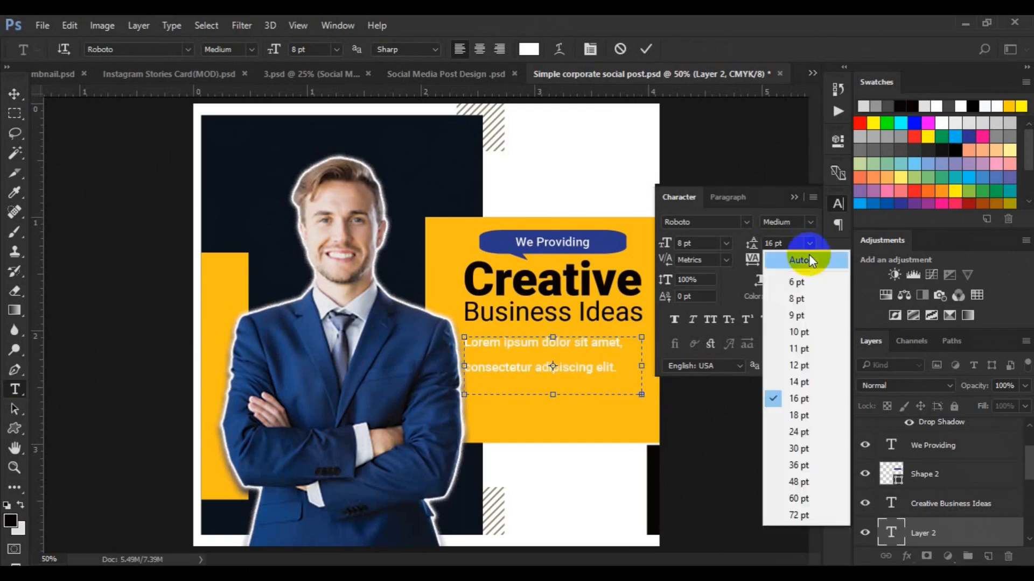
{"action": "left_click", "coordinate": [809, 259]}
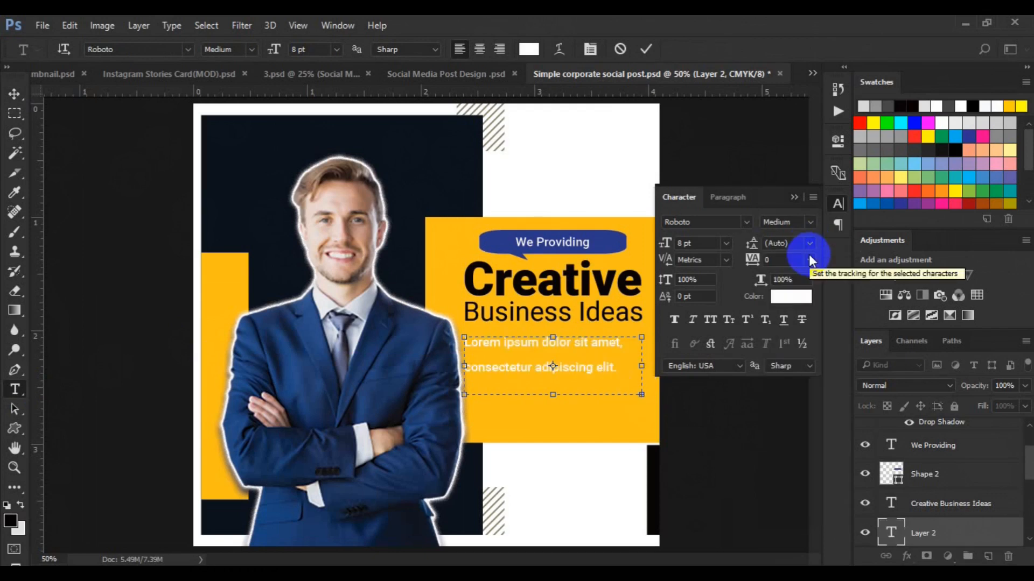
{"action": "left_click", "coordinate": [802, 299]}
{"action": "left_click_drag", "start_coordinate": [750, 346], "coordinate": [746, 352]}
{"action": "left_click", "coordinate": [888, 161]}
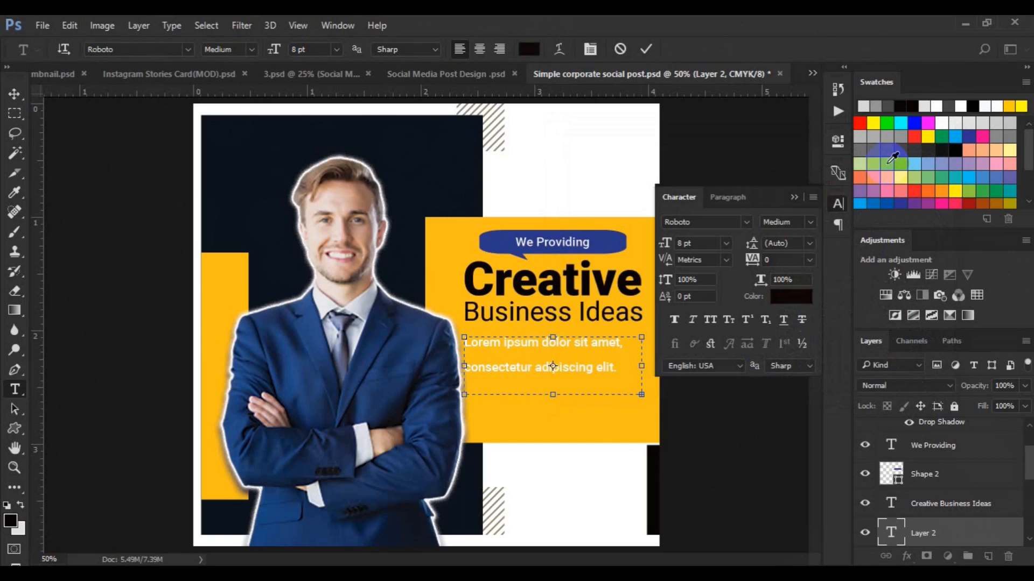
Step: Set the whole lorem ipsum paragraph to 6 pt and justify it with the last line centered
{"action": "key", "text": "ctrl+a"}
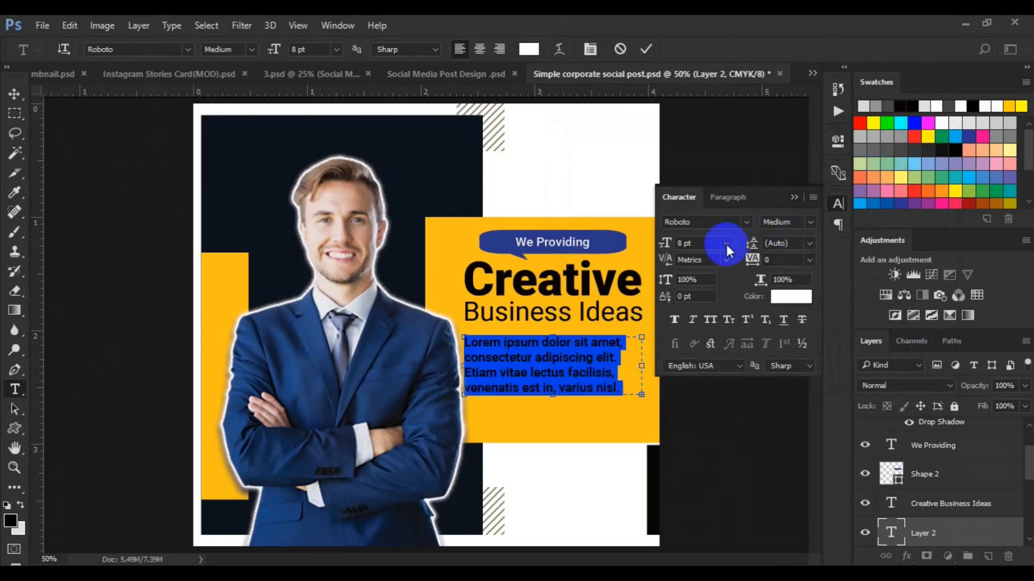
{"action": "key", "text": "ctrl+shift+comma"}
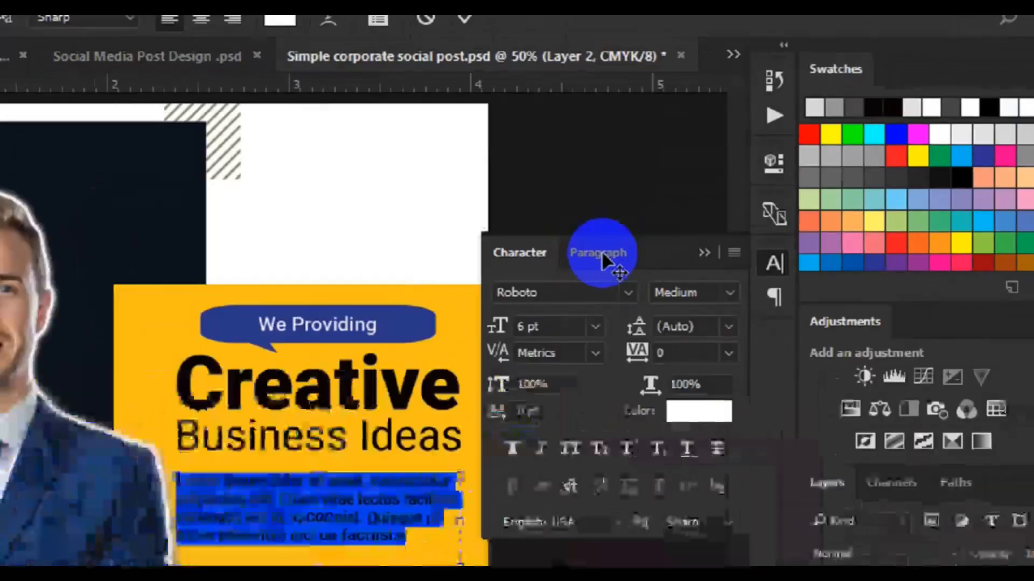
{"action": "left_click", "coordinate": [728, 198]}
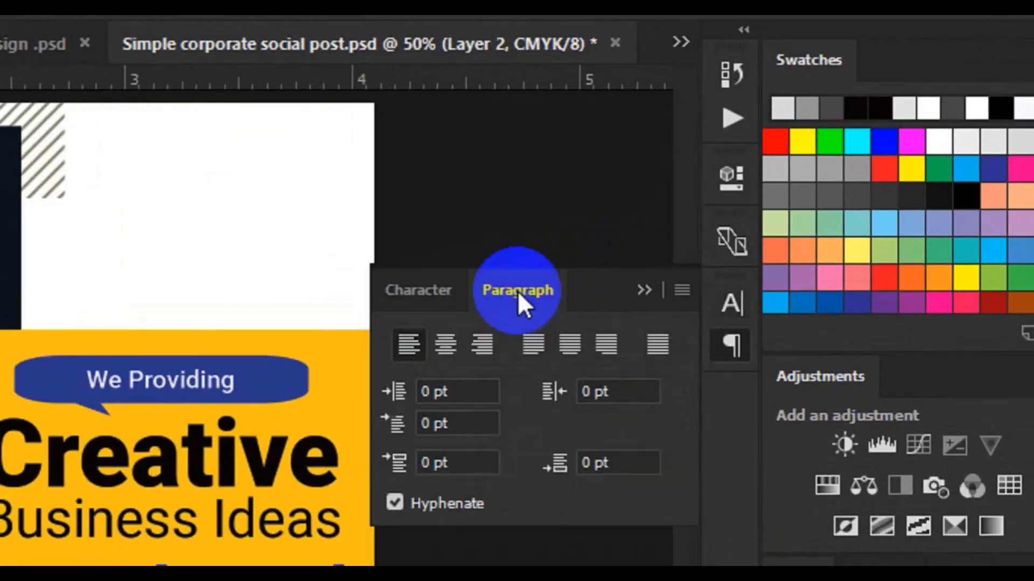
{"action": "left_click", "coordinate": [570, 343]}
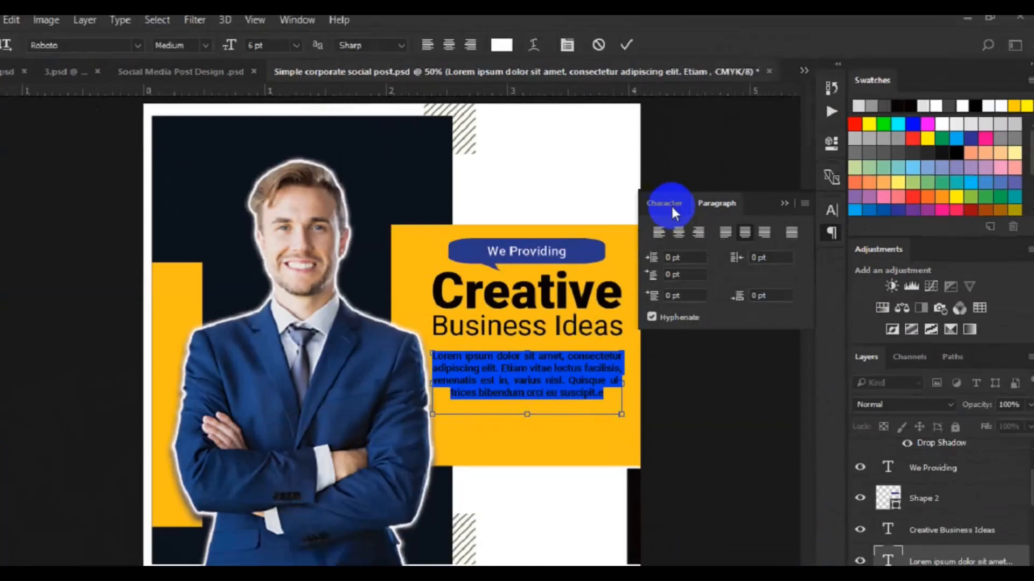
Step: Recolor the lorem ipsum paragraph with the dark navy sampled from the large block behind the businessman
{"action": "left_click", "coordinate": [426, 294]}
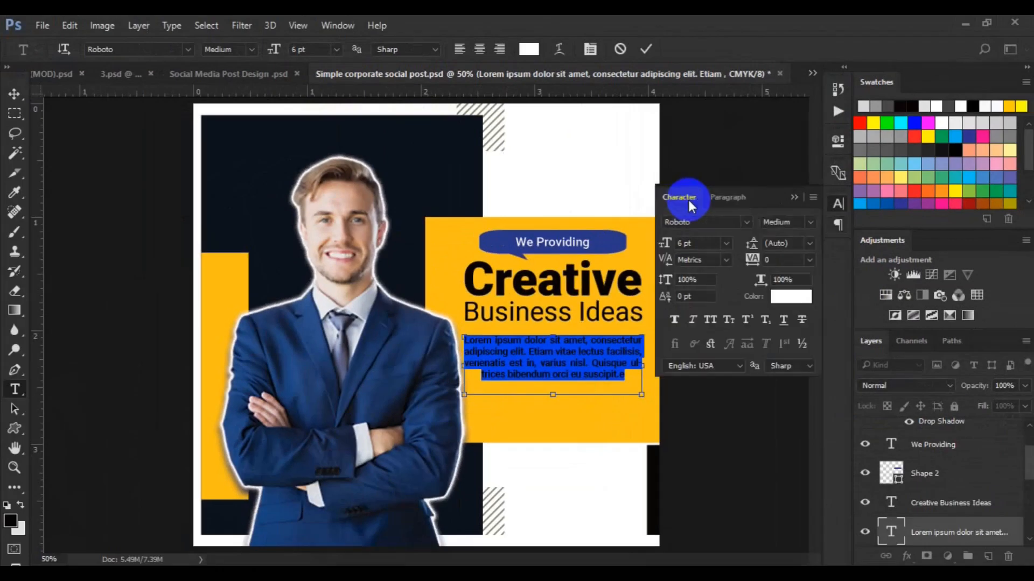
{"action": "left_click", "coordinate": [782, 298]}
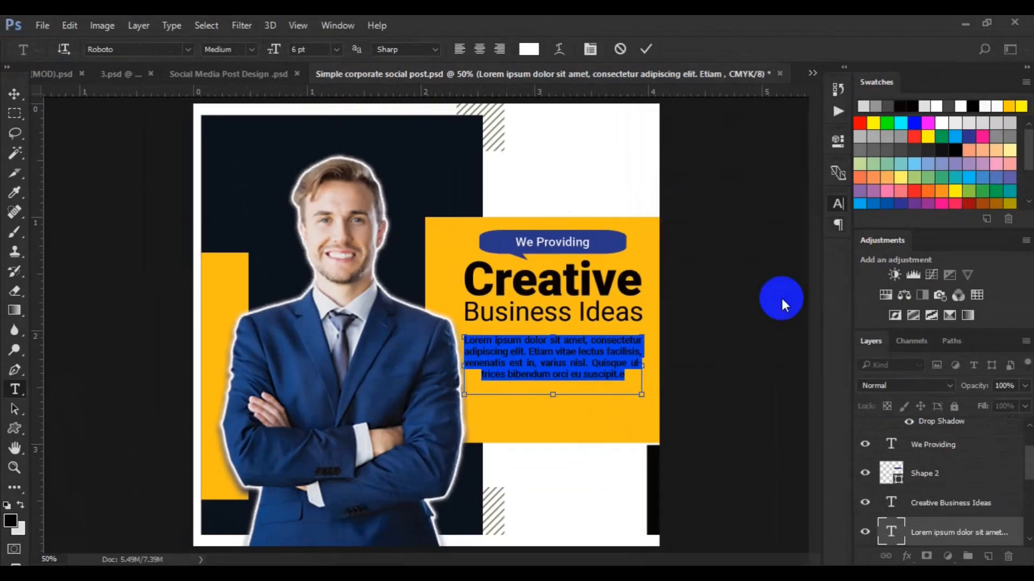
{"action": "left_click", "coordinate": [528, 49]}
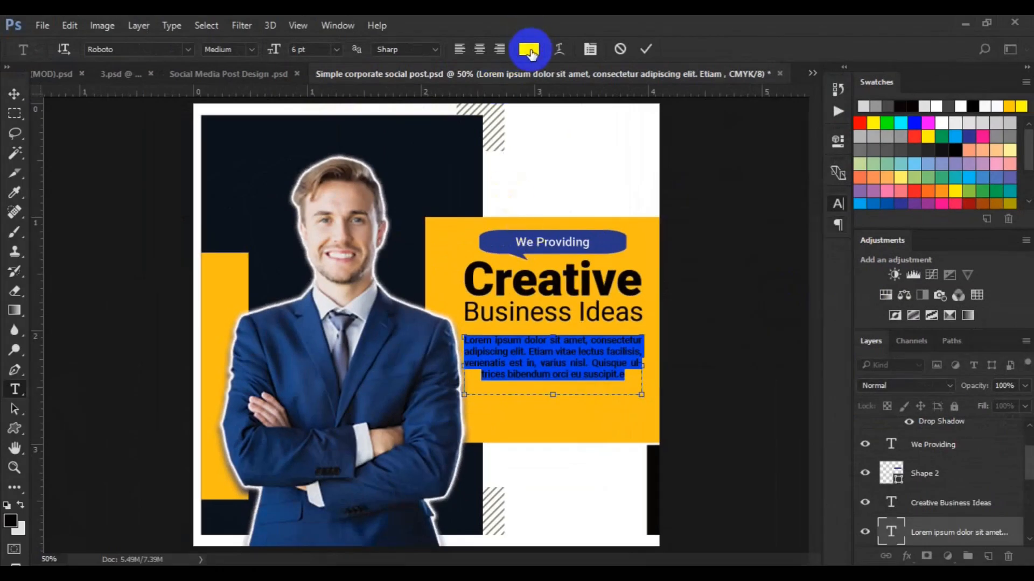
{"action": "left_click", "coordinate": [438, 143]}
{"action": "left_click", "coordinate": [867, 159]}
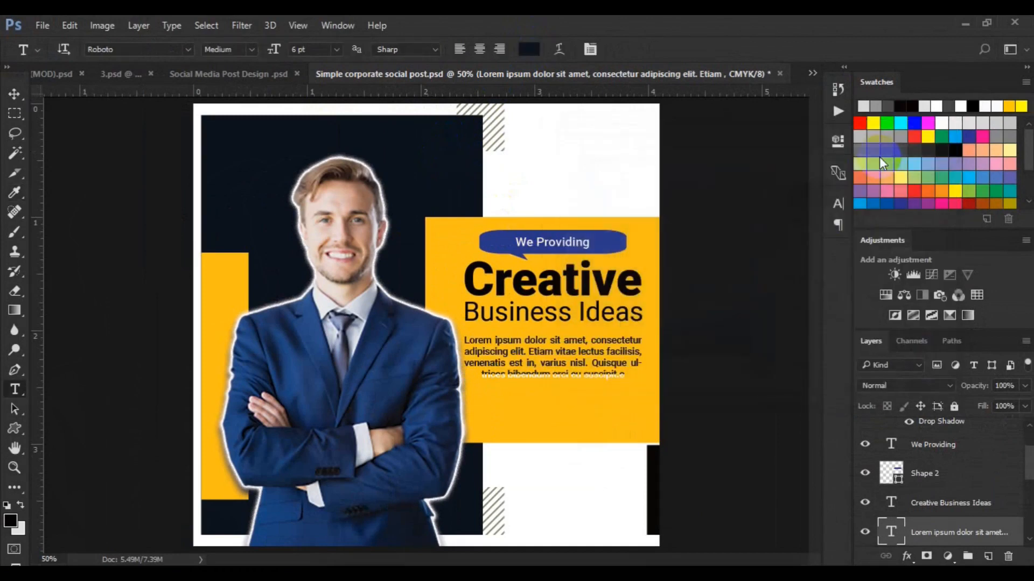
Step: Align the paragraph's horizontal center with the headline and move the paragraph slightly up, closer to "Business Ideas"
{"action": "left_click", "coordinate": [14, 94]}
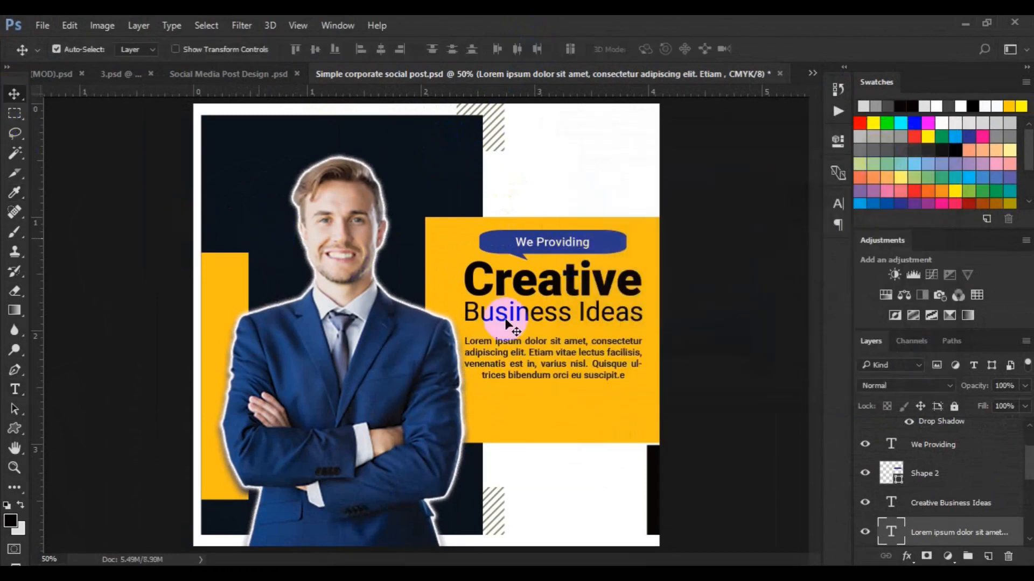
{"action": "left_click", "coordinate": [966, 511], "text": "shift"}
{"action": "left_click", "coordinate": [380, 49]}
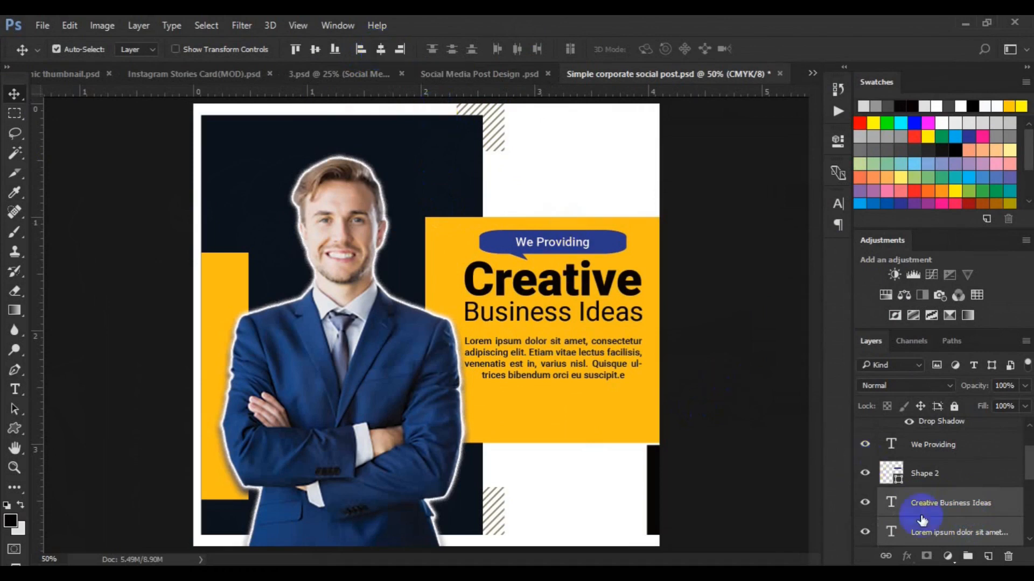
{"action": "left_click_drag", "start_coordinate": [546, 359], "coordinate": [546, 353]}
Step: Draw a rectangle about 260 by 58 px below the paragraph, on a new layer above the yellow block
{"action": "left_click", "coordinate": [594, 430]}
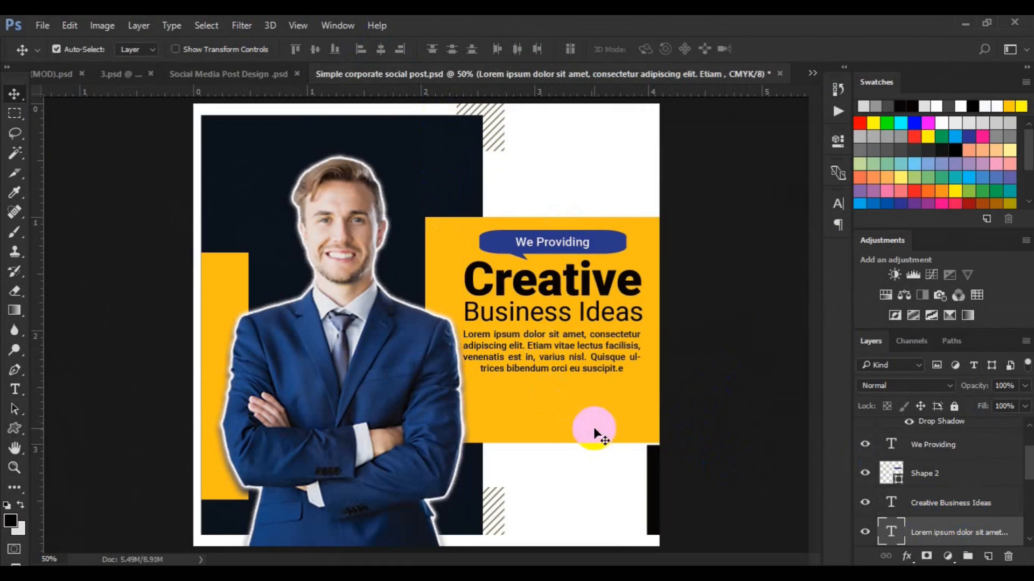
{"action": "left_click", "coordinate": [988, 556]}
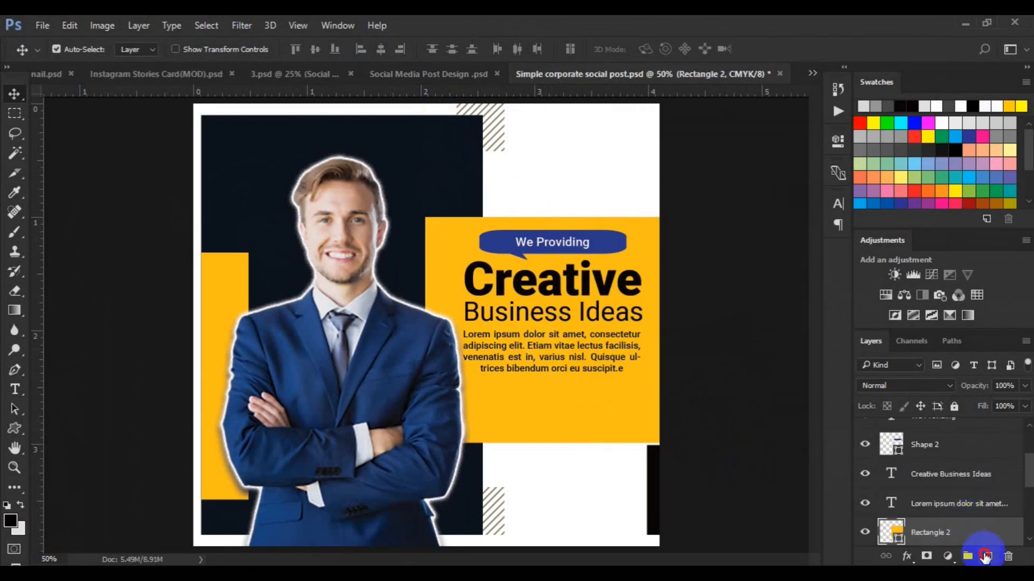
{"action": "left_click", "coordinate": [14, 428]}
{"action": "left_click", "coordinate": [54, 428]}
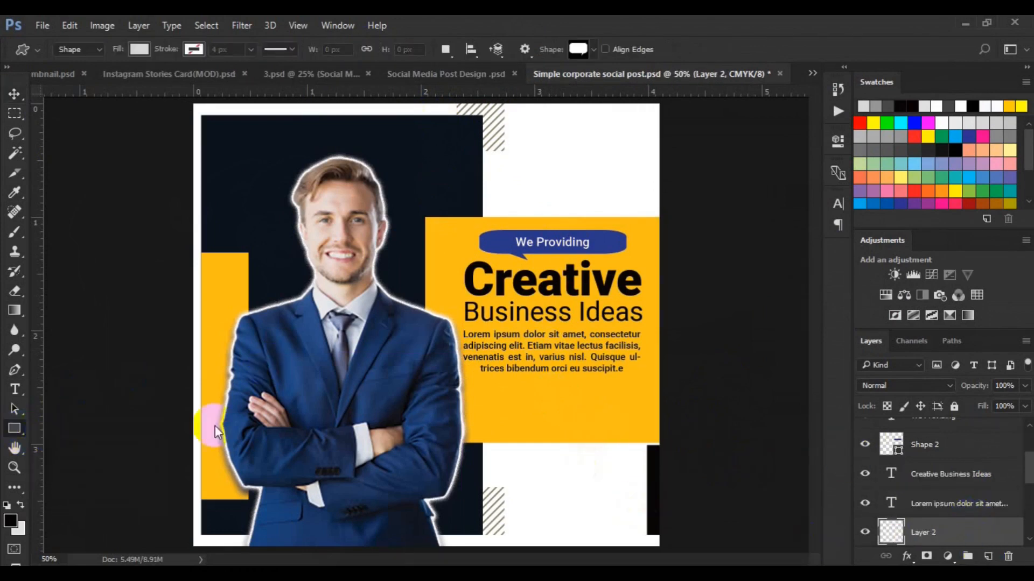
{"action": "left_click_drag", "start_coordinate": [498, 392], "coordinate": [594, 413]}
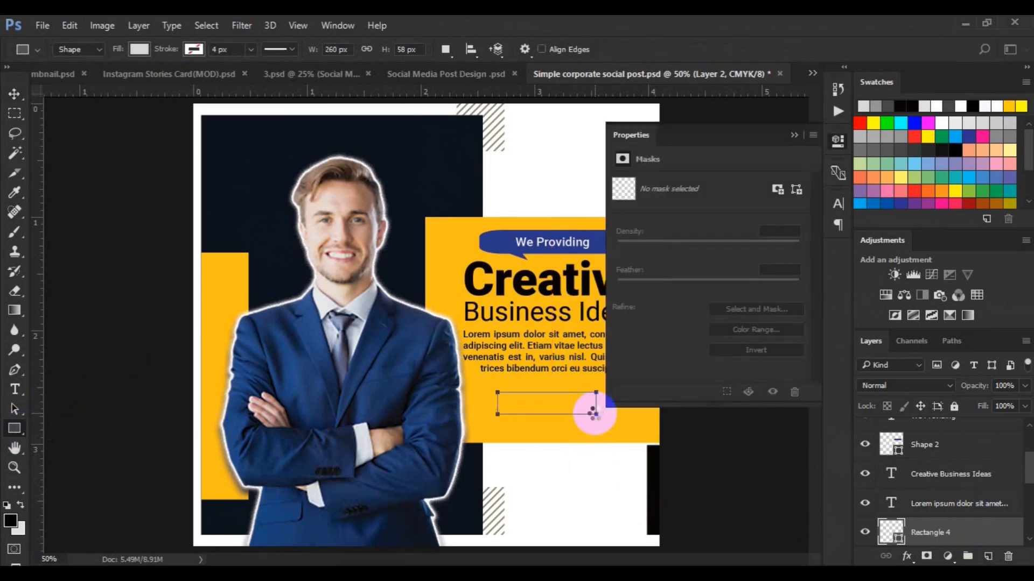
{"action": "left_click", "coordinate": [794, 135]}
{"action": "key", "text": "v"}
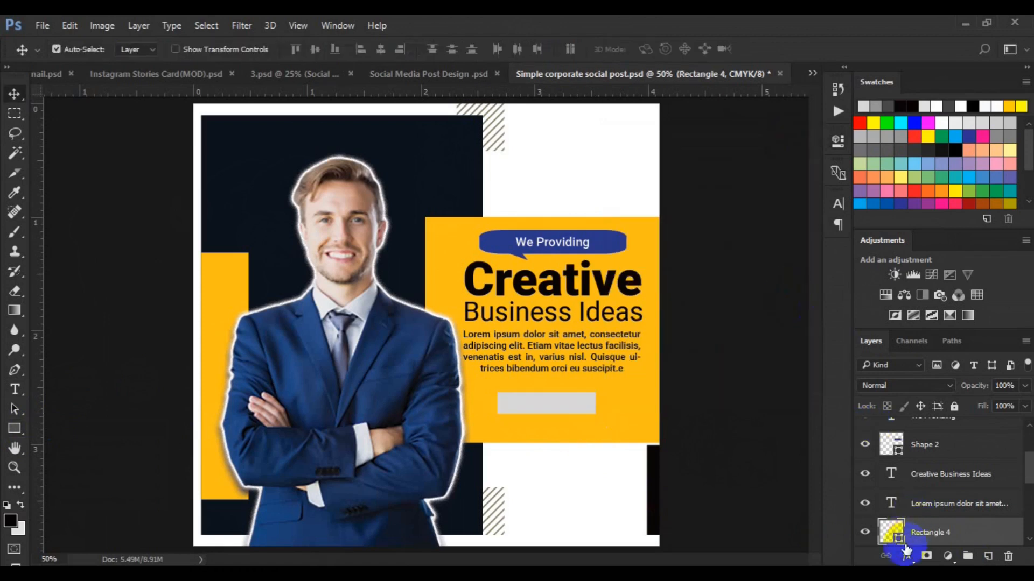
Step: Fill the button rectangle with the speech bubble's blue and move it about 0.16 in to the right
{"action": "double_click", "coordinate": [898, 542]}
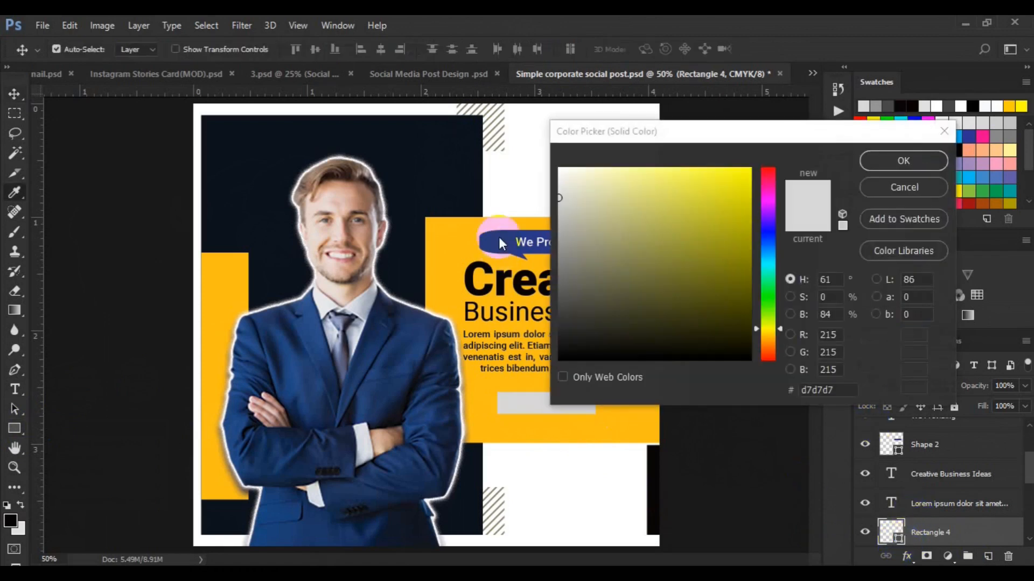
{"action": "left_click", "coordinate": [501, 236]}
{"action": "left_click", "coordinate": [888, 163]}
{"action": "left_click", "coordinate": [548, 407]}
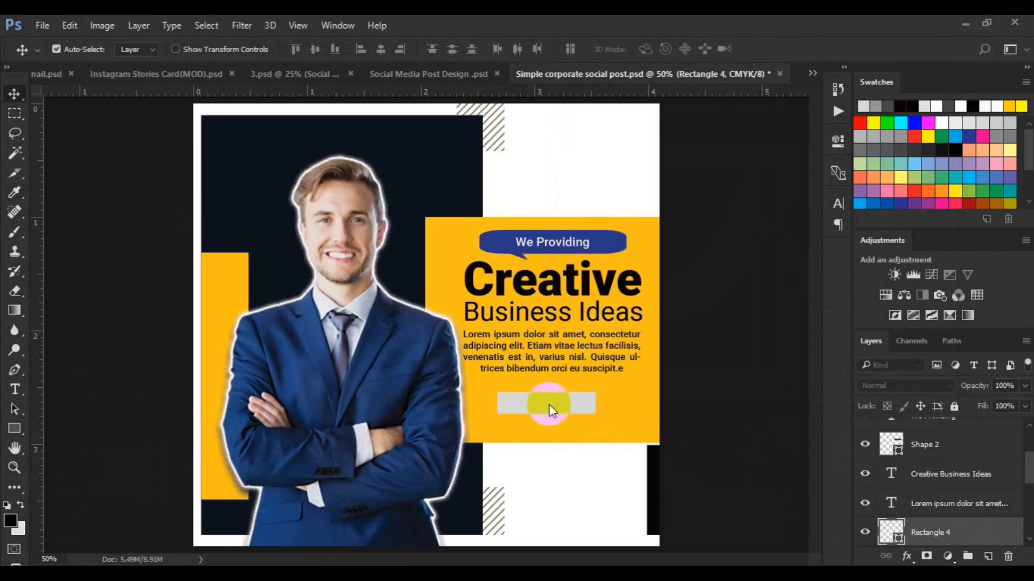
{"action": "left_click_drag", "start_coordinate": [548, 407], "coordinate": [563, 405]}
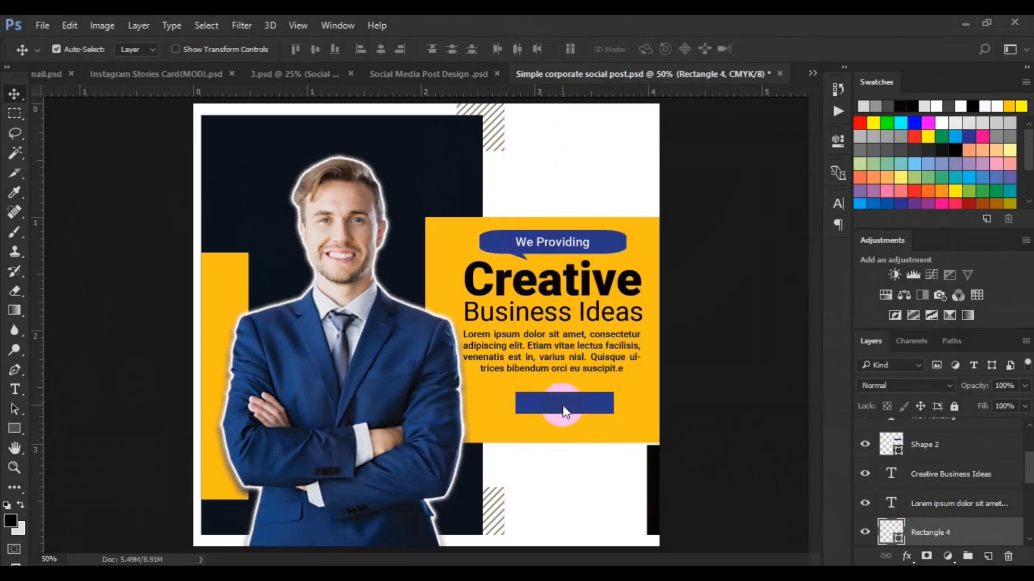
Step: Group the headline and paragraph layers and align the blue rectangle's horizontal center with that group
{"action": "left_click", "coordinate": [937, 503]}
{"action": "left_click", "coordinate": [934, 476], "text": "shift"}
{"action": "key", "text": "ctrl+g"}
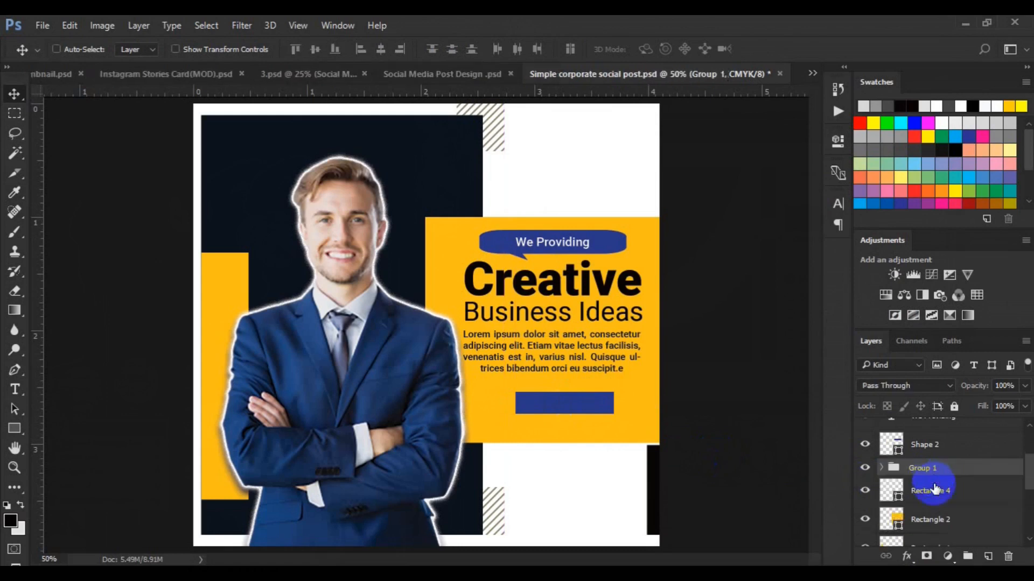
{"action": "left_click", "coordinate": [934, 491], "text": "ctrl"}
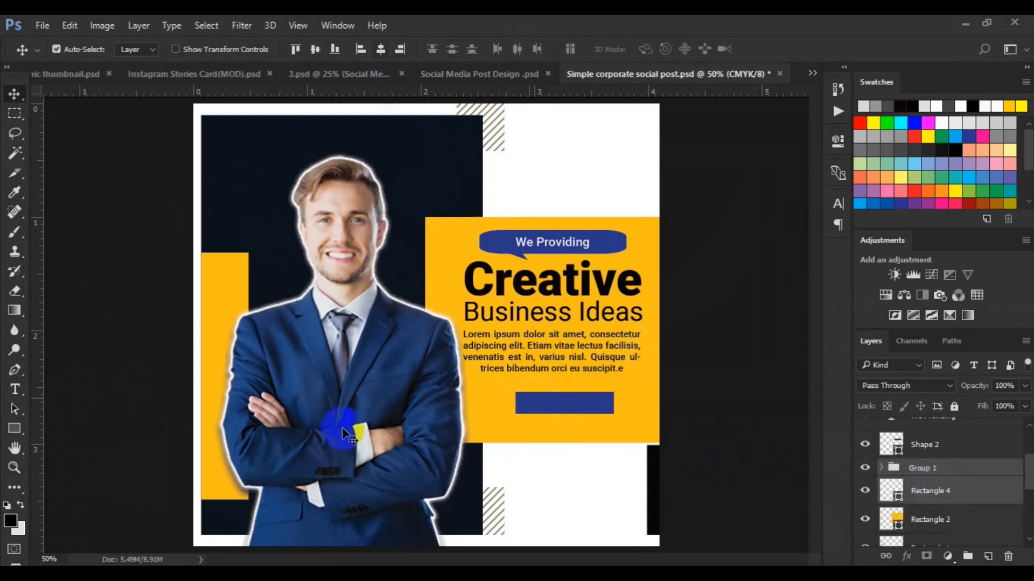
Step: Add "GET STARTED" in white 6 pt Roboto Medium inside the blue rectangle, on a new text layer
{"action": "left_click", "coordinate": [15, 388]}
{"action": "left_click", "coordinate": [916, 495]}
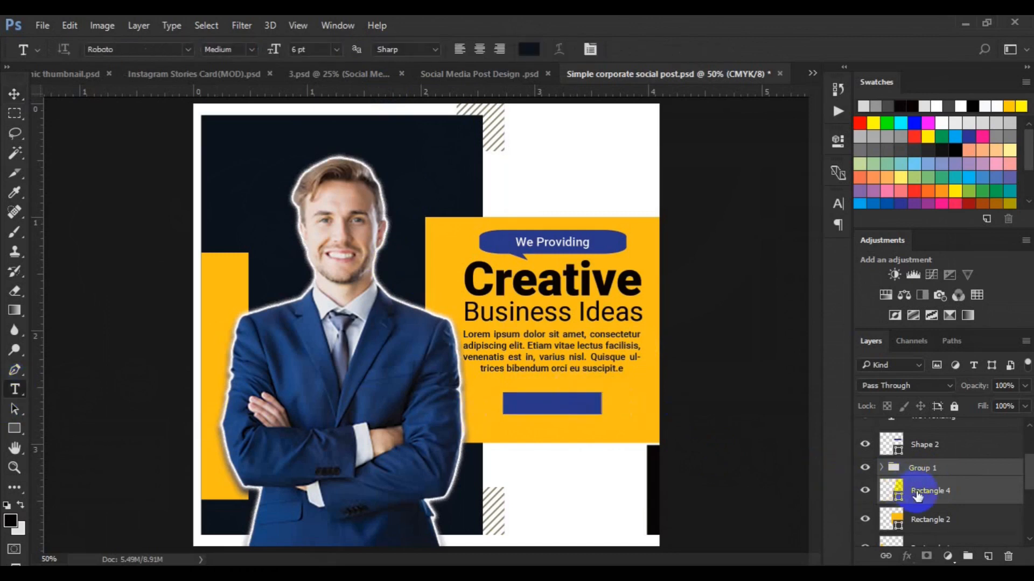
{"action": "left_click", "coordinate": [988, 557]}
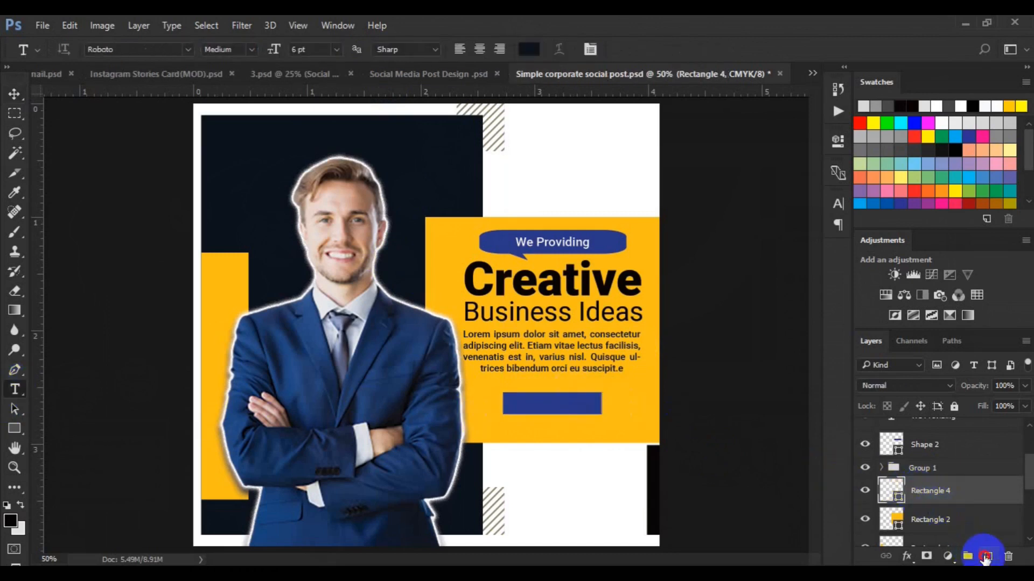
{"action": "left_click", "coordinate": [528, 407]}
{"action": "left_click", "coordinate": [531, 52]}
{"action": "left_click", "coordinate": [527, 144]}
{"action": "left_click", "coordinate": [888, 162]}
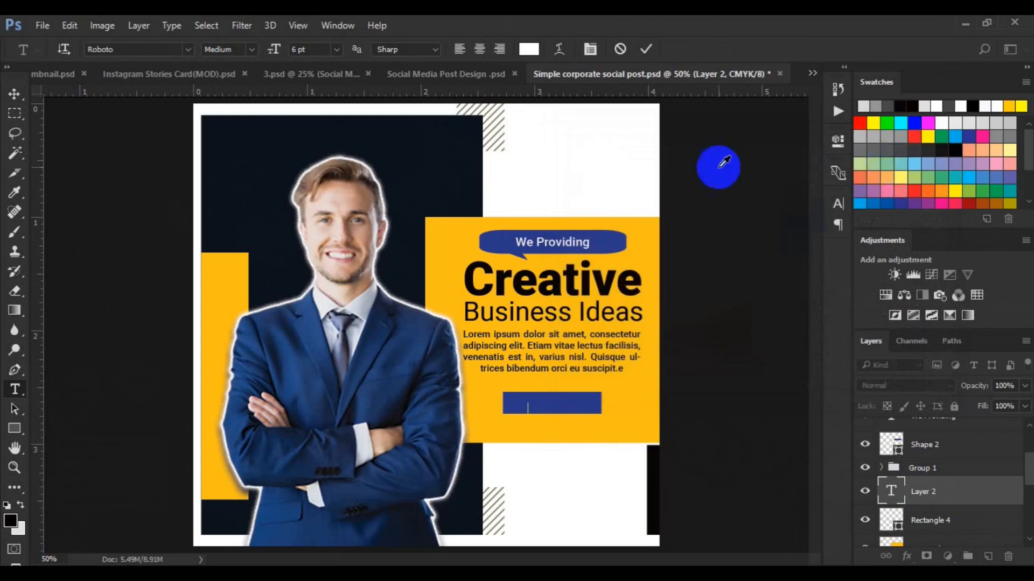
{"action": "left_click", "coordinate": [15, 96]}
Step: Center the "GET STARTED" text horizontally and vertically on the blue rectangle and group the two layers
{"action": "left_click_drag", "start_coordinate": [496, 407], "coordinate": [560, 408]}
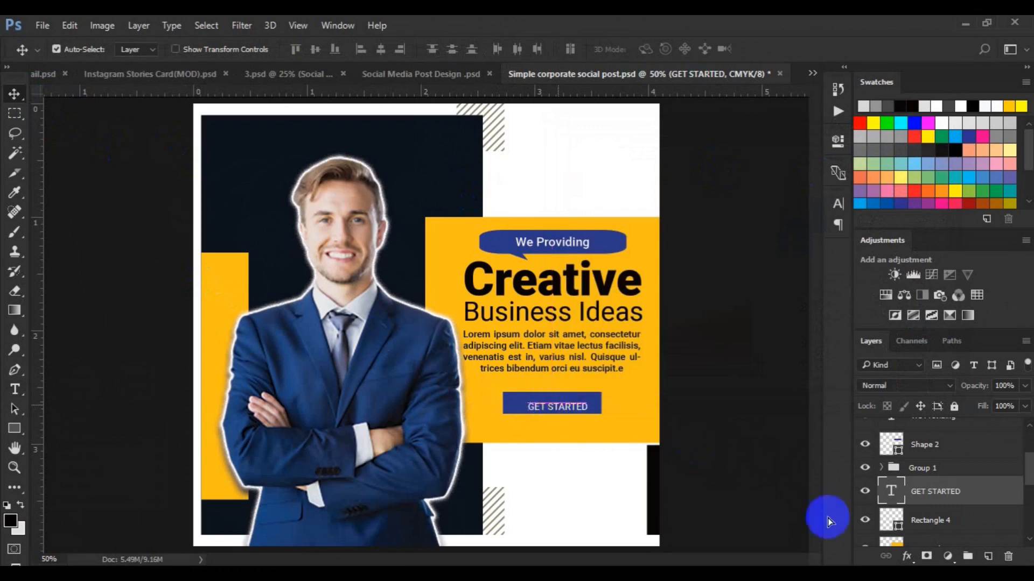
{"action": "left_click", "coordinate": [925, 520], "text": "shift"}
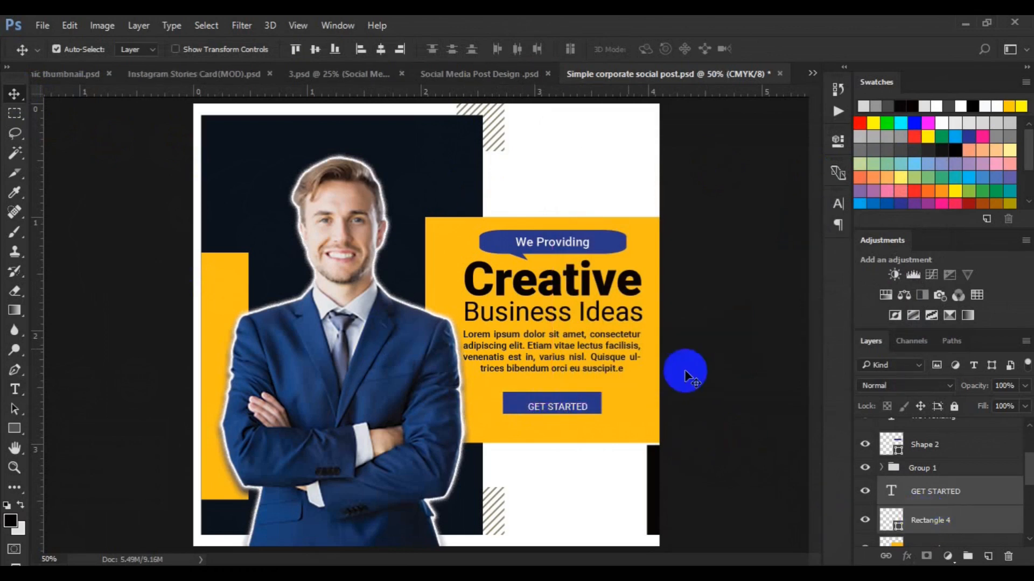
{"action": "left_click", "coordinate": [382, 54]}
{"action": "left_click", "coordinate": [316, 51]}
{"action": "key", "text": "ctrl+g"}
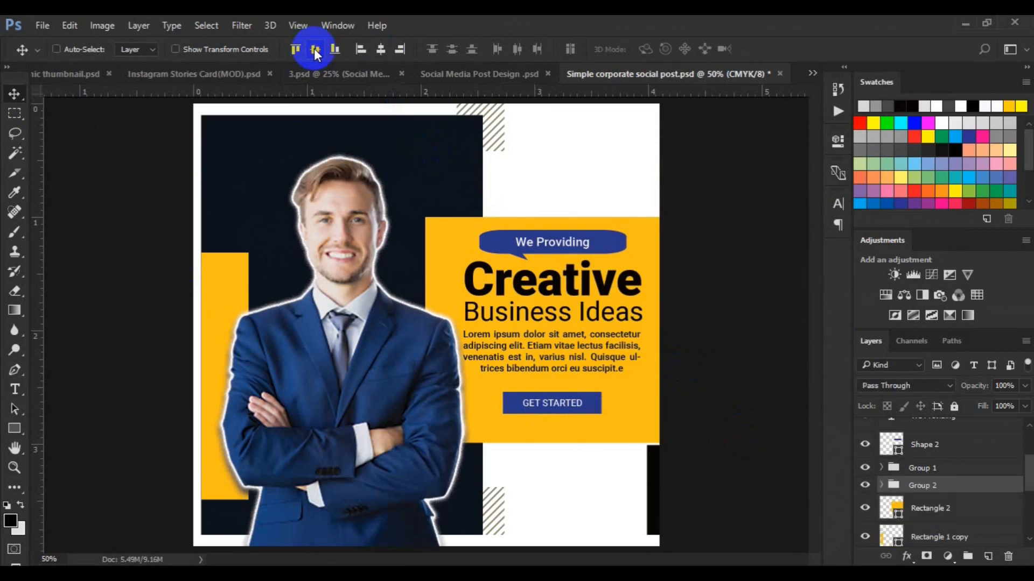
{"action": "left_click", "coordinate": [919, 507]}
{"action": "left_click", "coordinate": [987, 556]}
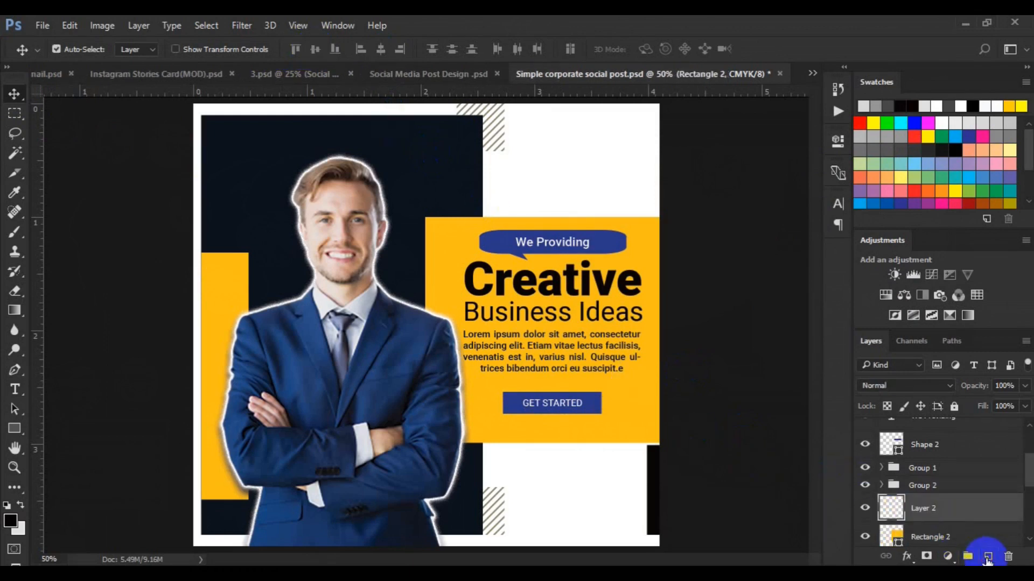
{"action": "left_click", "coordinate": [9, 393]}
{"action": "left_click", "coordinate": [530, 50]}
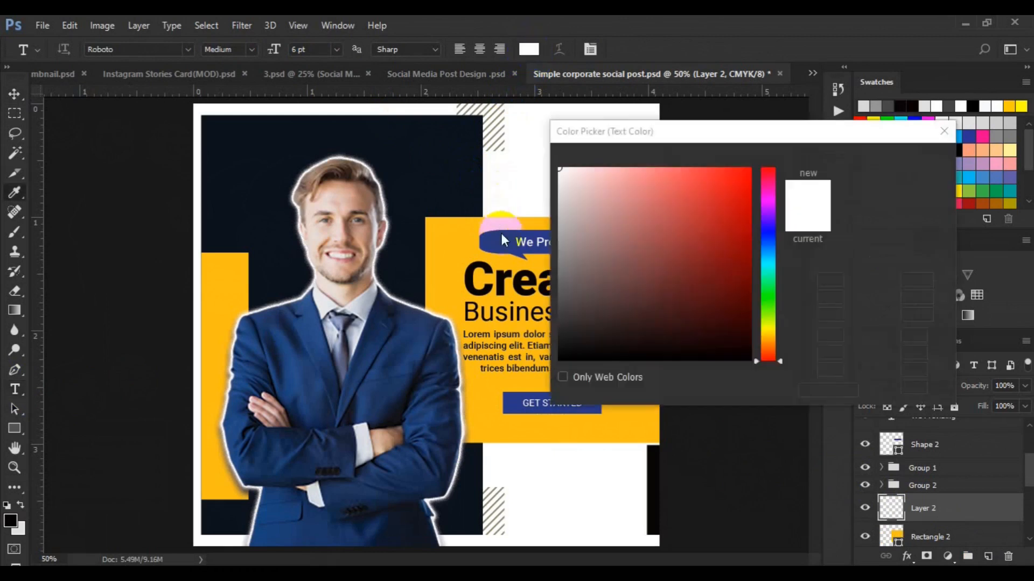
{"action": "left_click", "coordinate": [502, 238]}
{"action": "left_click", "coordinate": [878, 160]}
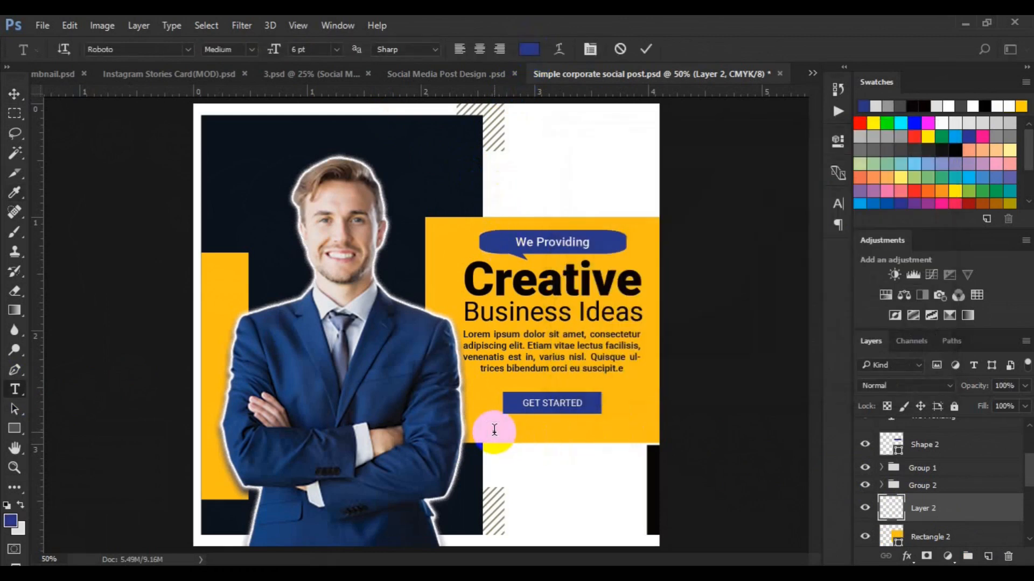
{"action": "left_click", "coordinate": [494, 429]}
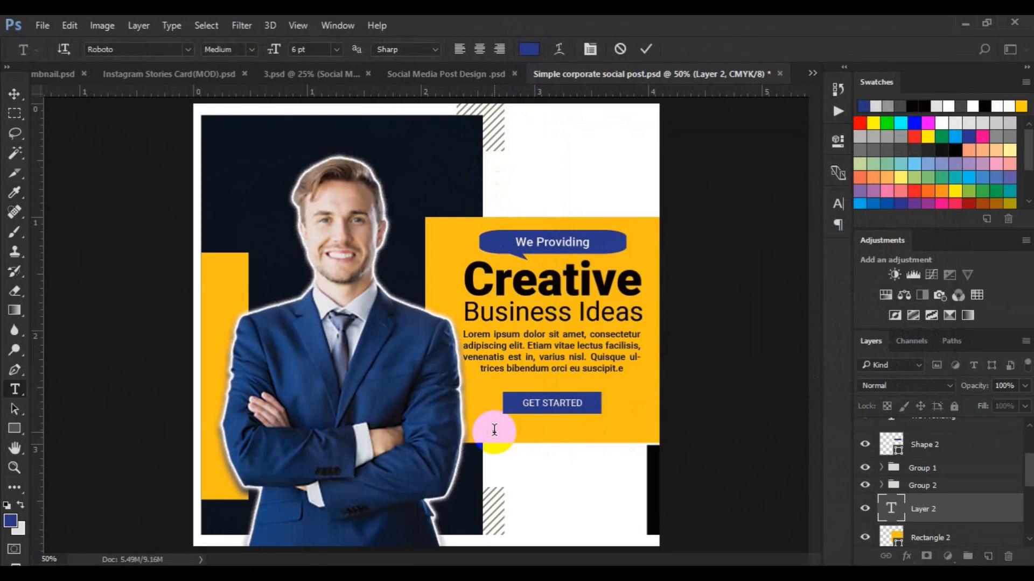
{"action": "key", "text": "ctrl+a"}
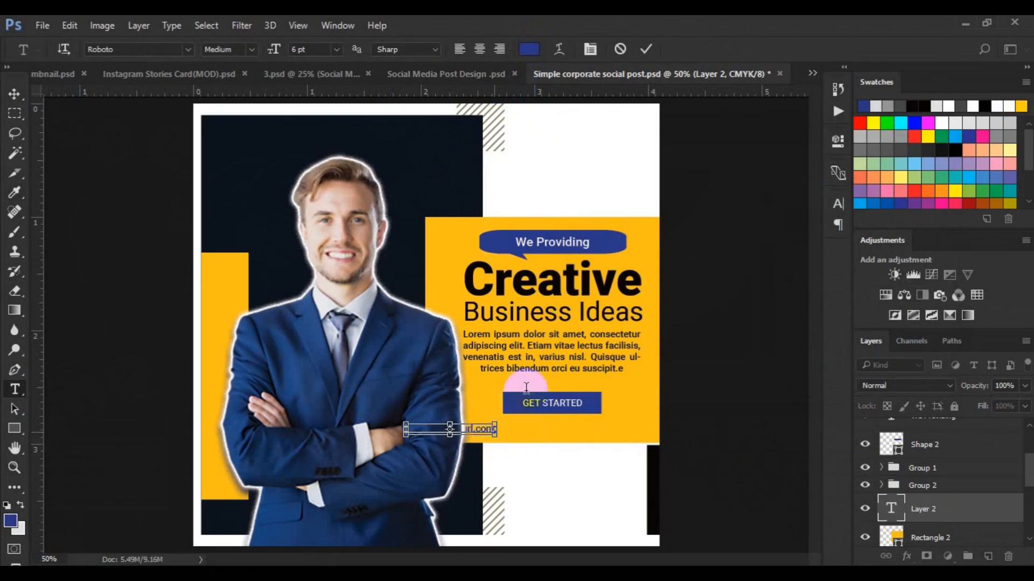
Step: Set the website text to 8 pt and move it beneath the "GET STARTED" button
{"action": "left_click", "coordinate": [337, 51]}
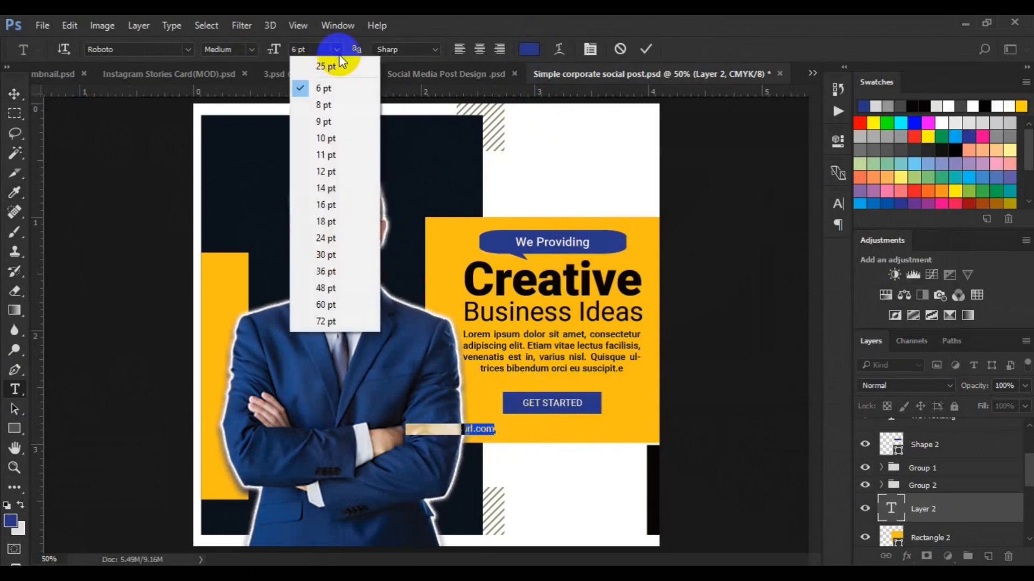
{"action": "left_click", "coordinate": [335, 102]}
{"action": "left_click", "coordinate": [15, 94]}
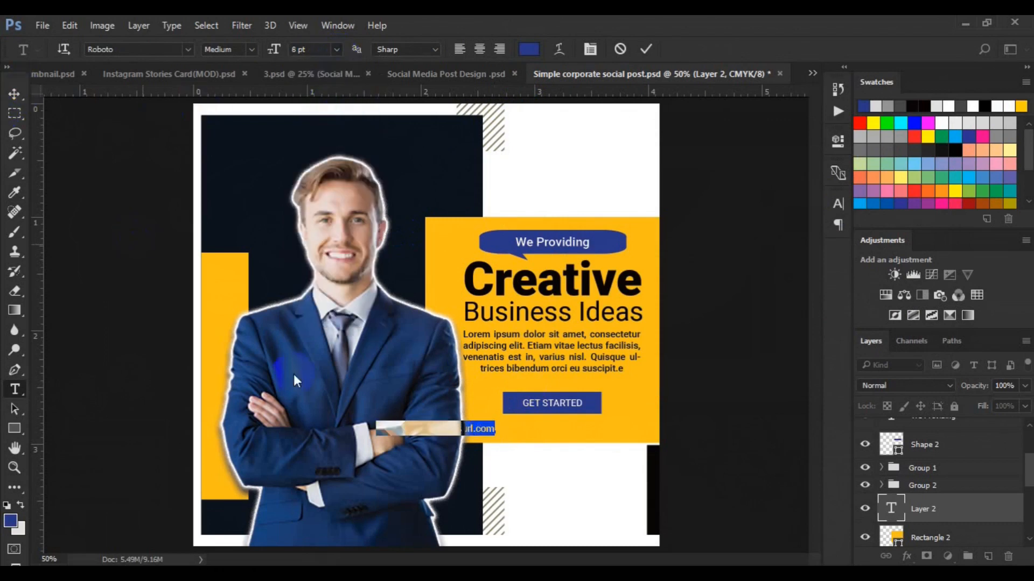
{"action": "left_click", "coordinate": [478, 432]}
{"action": "left_click_drag", "start_coordinate": [478, 432], "coordinate": [589, 437]}
Step: Place the social media icons image 70.jpg as an embedded object, moved up so its coloured round icon row is within the canvas
{"action": "left_click", "coordinate": [42, 26]}
{"action": "left_click", "coordinate": [136, 306]}
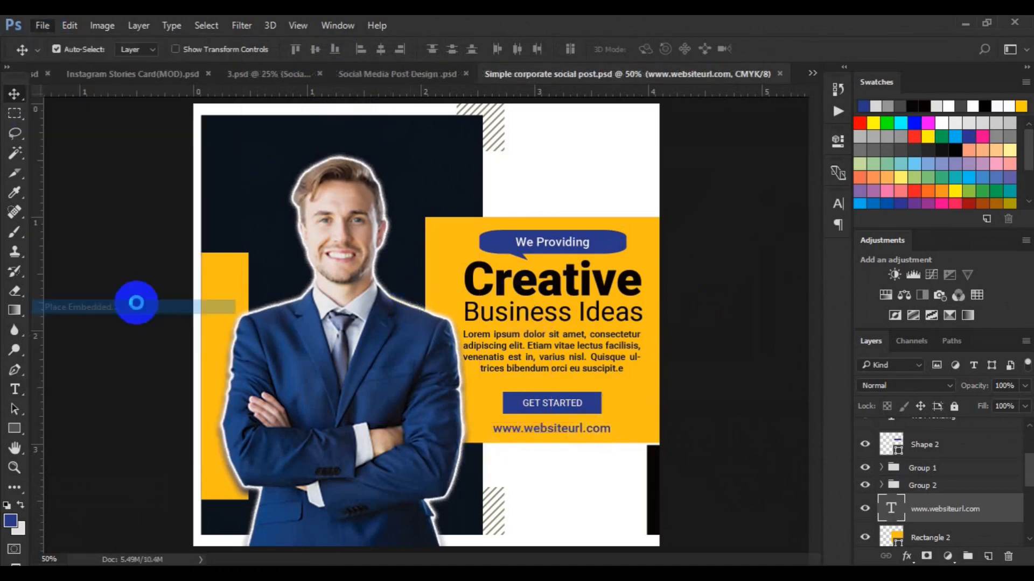
{"action": "scroll", "coordinate": [507, 302], "scroll_direction": "down", "scroll_amount": 4}
{"action": "left_click", "coordinate": [198, 129]}
{"action": "left_click", "coordinate": [389, 353]}
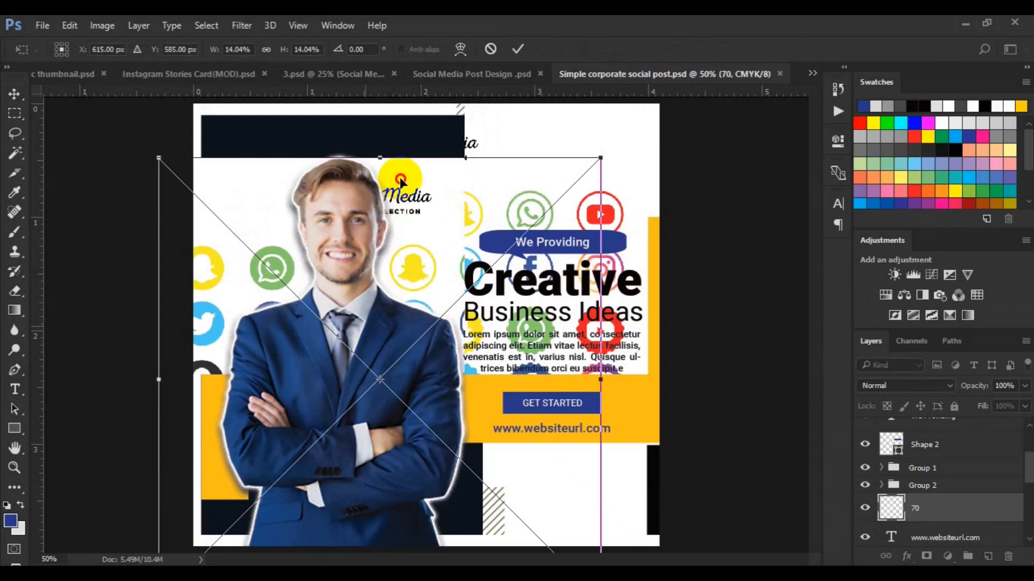
{"action": "left_click_drag", "start_coordinate": [425, 145], "coordinate": [428, 139]}
{"action": "left_click", "coordinate": [92, 230]}
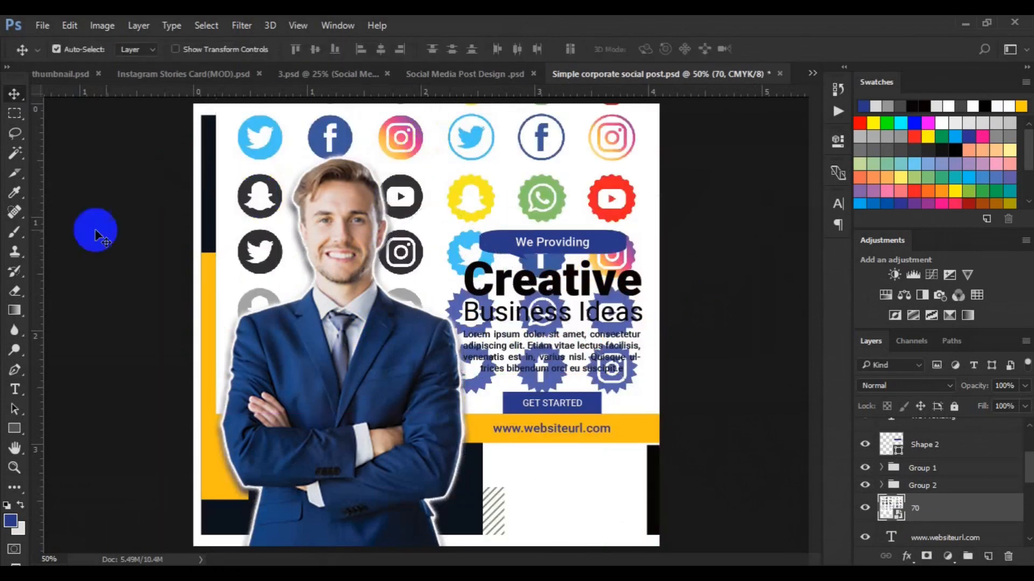
Step: Copy the round Twitter, Facebook and Instagram icons onto their own layer and delete the 70 image layer
{"action": "left_click", "coordinate": [15, 113]}
{"action": "left_click", "coordinate": [229, 113]}
{"action": "left_click_drag", "start_coordinate": [229, 113], "coordinate": [431, 167]}
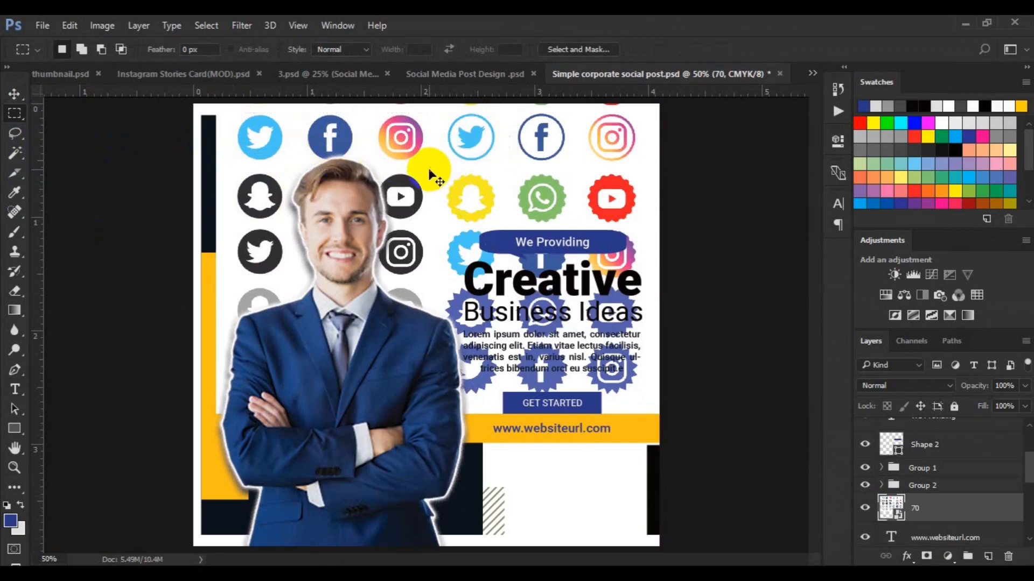
{"action": "key", "text": "ctrl+j"}
{"action": "key", "text": "v"}
{"action": "left_click", "coordinate": [953, 535]}
{"action": "key", "text": "Delete"}
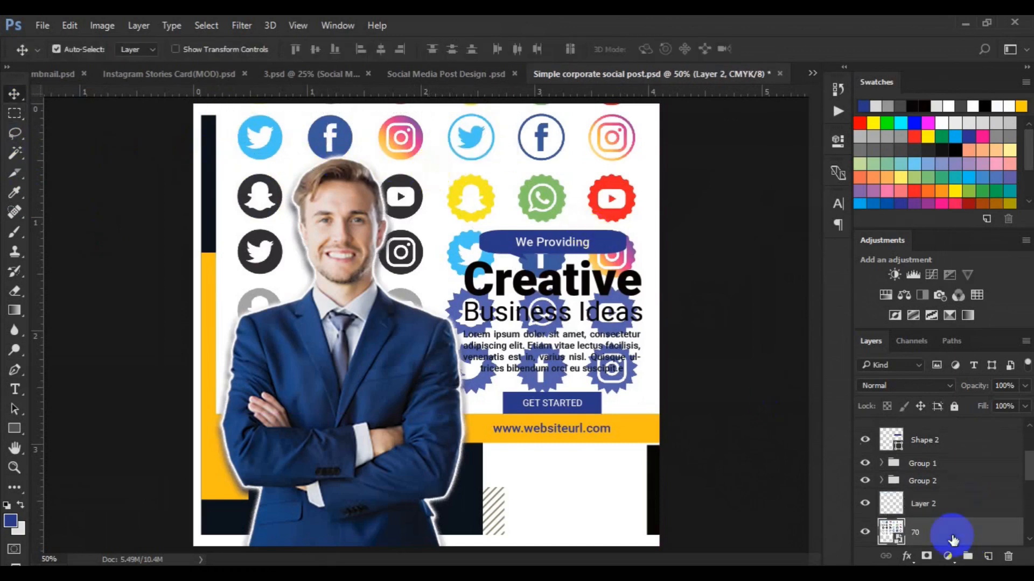
Step: Remove the white background around the three social icons using the Magic Wand, and clear the selection
{"action": "left_click", "coordinate": [325, 152]}
{"action": "left_click", "coordinate": [15, 153]}
{"action": "left_click", "coordinate": [299, 149]}
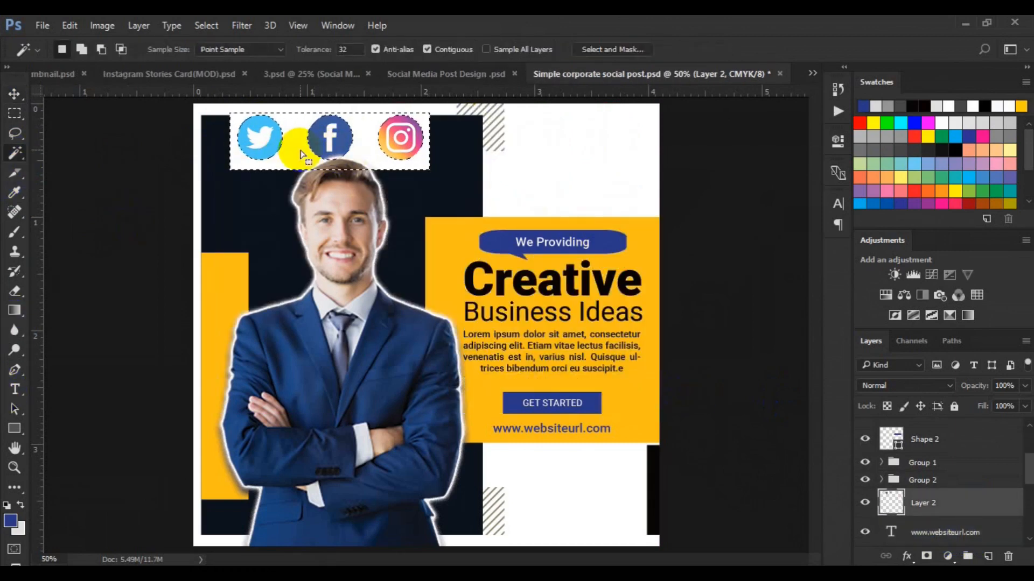
{"action": "key", "text": "Delete"}
{"action": "key", "text": "ctrl+d"}
{"action": "key", "text": "v"}
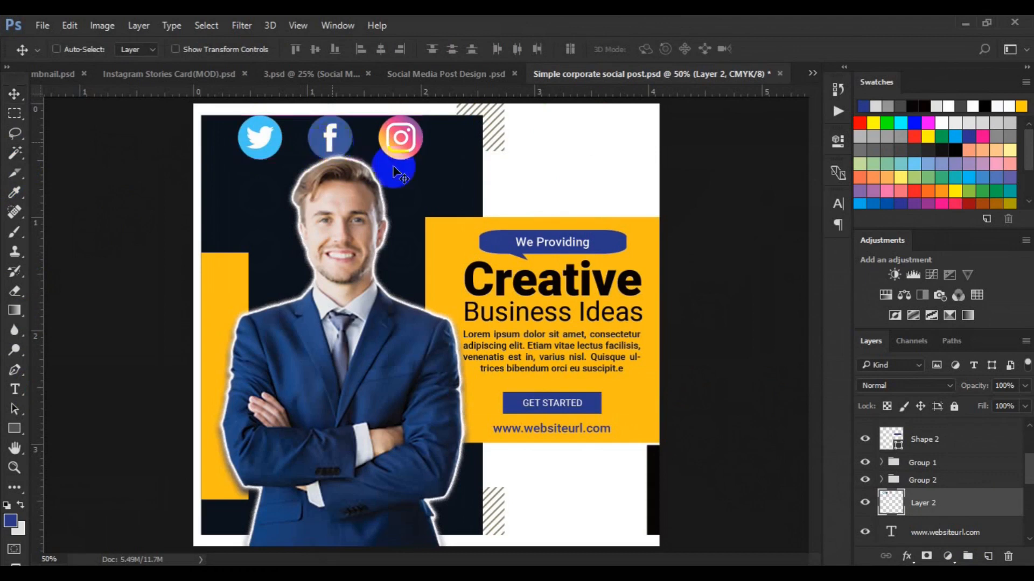
Step: Scale the social icon row down and place it in the upper-left corner of the dark rectangle
{"action": "key", "text": "ctrl+t"}
{"action": "left_click_drag", "start_coordinate": [422, 159], "coordinate": [269, 140]}
{"action": "key", "text": "Return"}
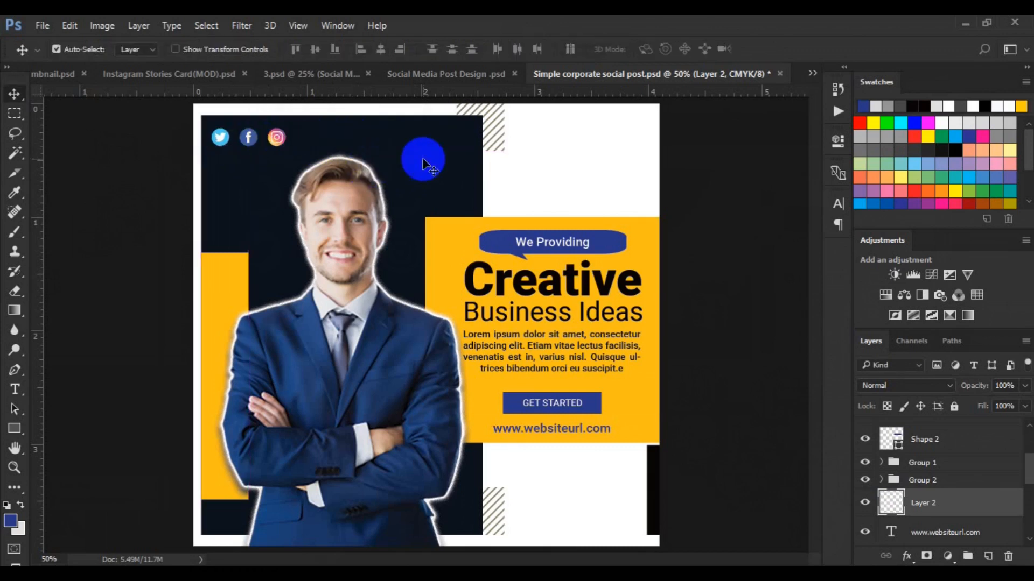
Step: Draw a blue square of about 54 px above the man's head, on a new layer over the dark rectangle
{"action": "left_click", "coordinate": [424, 160]}
{"action": "left_click", "coordinate": [15, 428]}
{"action": "left_click", "coordinate": [988, 557]}
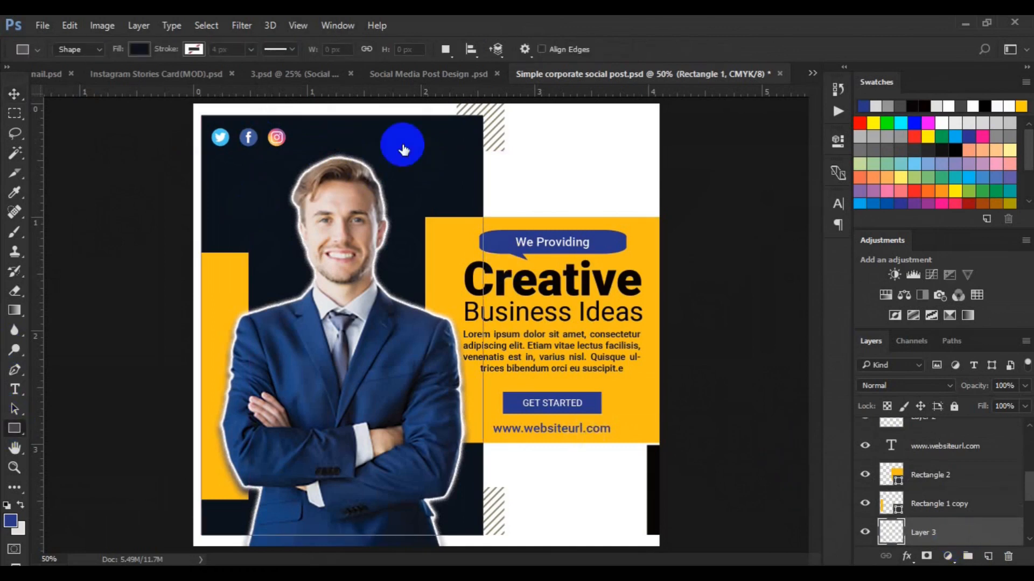
{"action": "left_click_drag", "start_coordinate": [432, 163], "coordinate": [429, 161]}
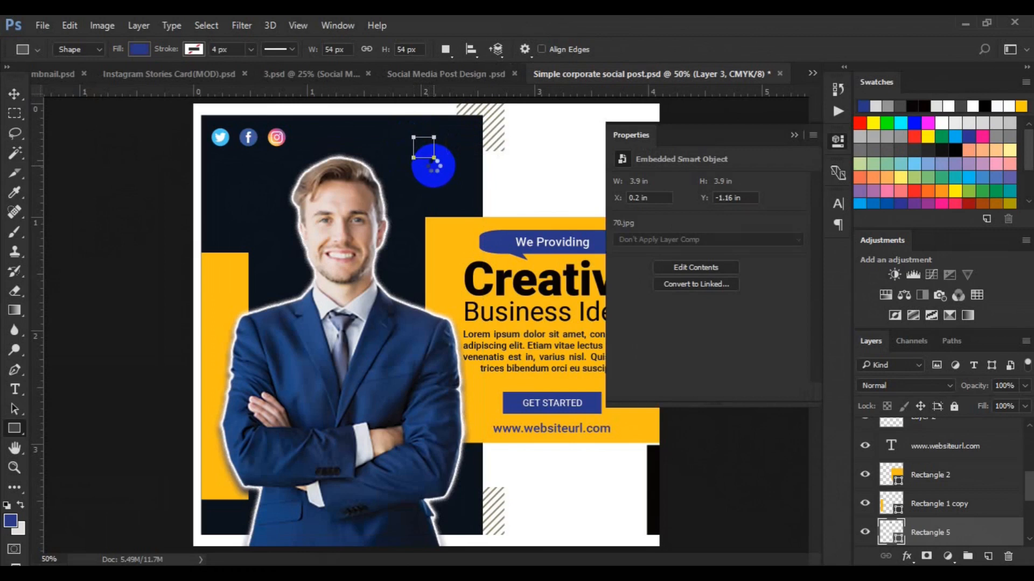
{"action": "key", "text": "v"}
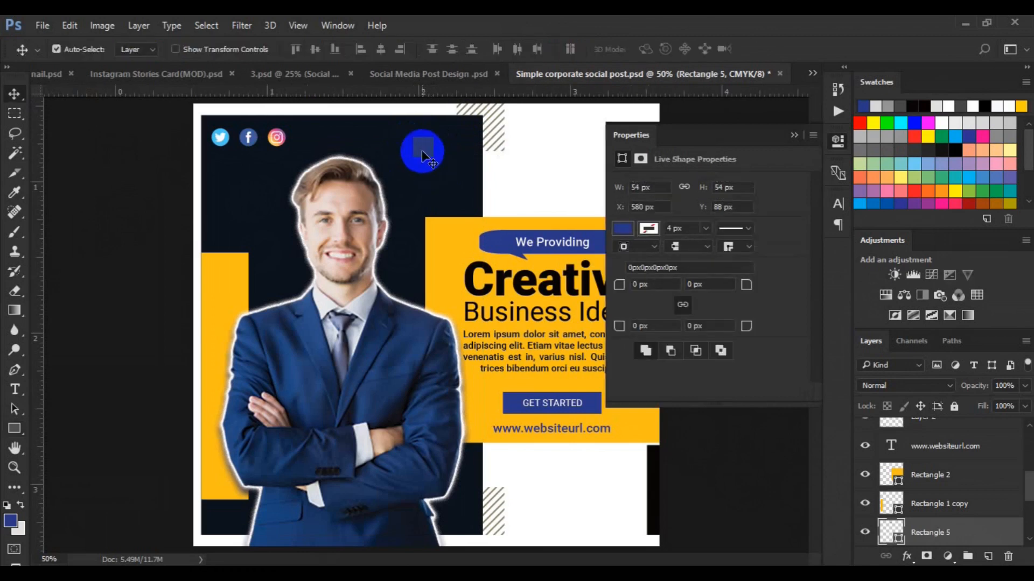
{"action": "key", "text": "ctrl+plus"}
{"action": "left_click", "coordinate": [794, 135]}
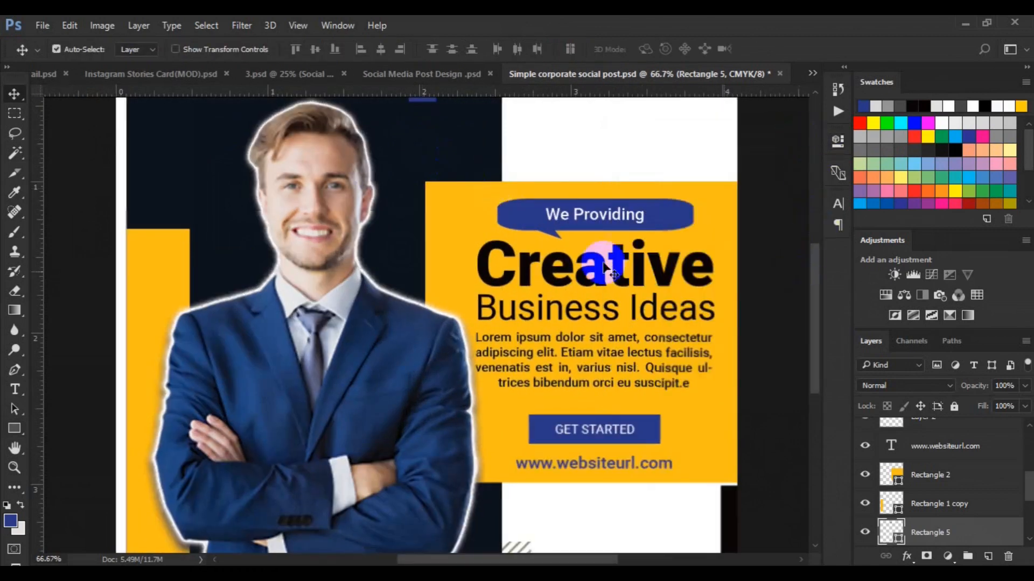
Step: Duplicate the blue square, scale the copy down and place it just below and left of the original
{"action": "key", "text": "h"}
{"action": "left_click_drag", "start_coordinate": [535, 168], "coordinate": [538, 321]}
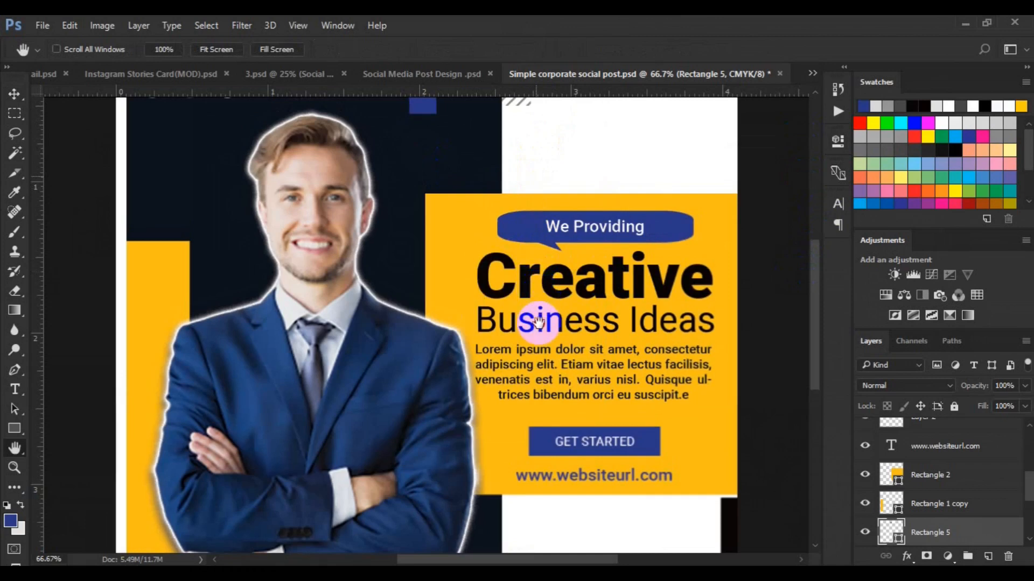
{"action": "left_click_drag", "start_coordinate": [498, 256], "coordinate": [501, 318]}
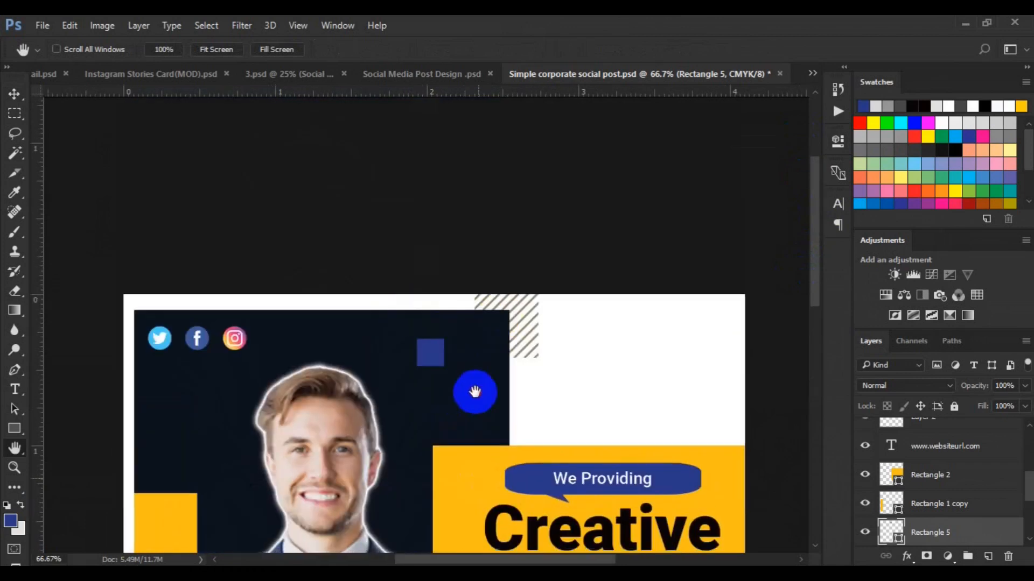
{"action": "scroll", "coordinate": [474, 392], "scroll_direction": "down", "scroll_amount": 2}
{"action": "left_click", "coordinate": [14, 94]}
{"action": "left_click", "coordinate": [423, 269]}
{"action": "left_click_drag", "start_coordinate": [423, 269], "coordinate": [399, 287]}
{"action": "key", "text": "ctrl+t"}
{"action": "key", "text": "Return"}
Step: Fill the smaller square with the yellow sampled from the large yellow block
{"action": "double_click", "coordinate": [895, 540]}
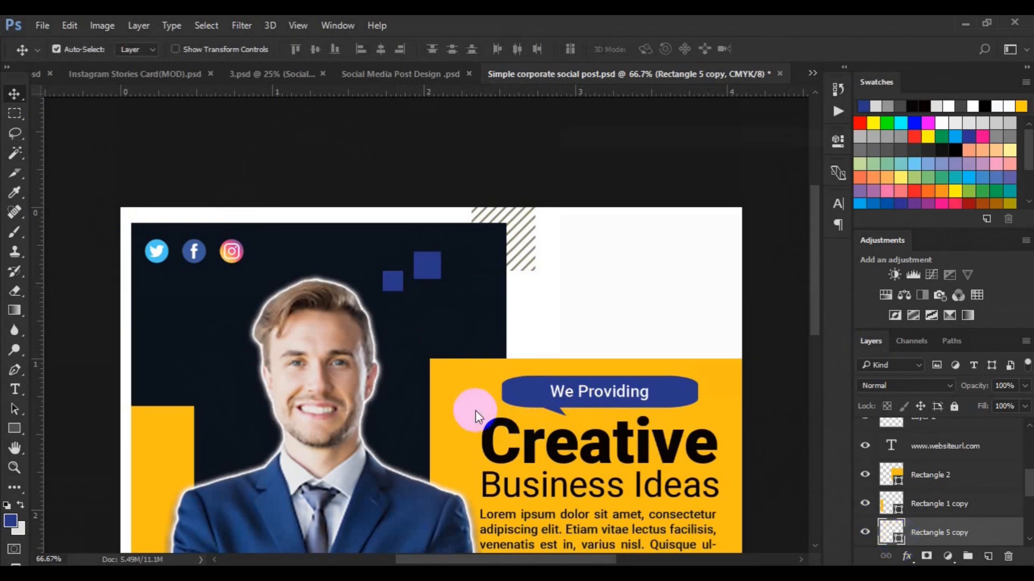
{"action": "left_click", "coordinate": [463, 399]}
{"action": "left_click", "coordinate": [888, 160]}
Step: Make a copy of the yellow square scaled to 75% and fill it with blue 2a3888
{"action": "key", "text": "ctrl+j"}
{"action": "key", "text": "ctrl+t"}
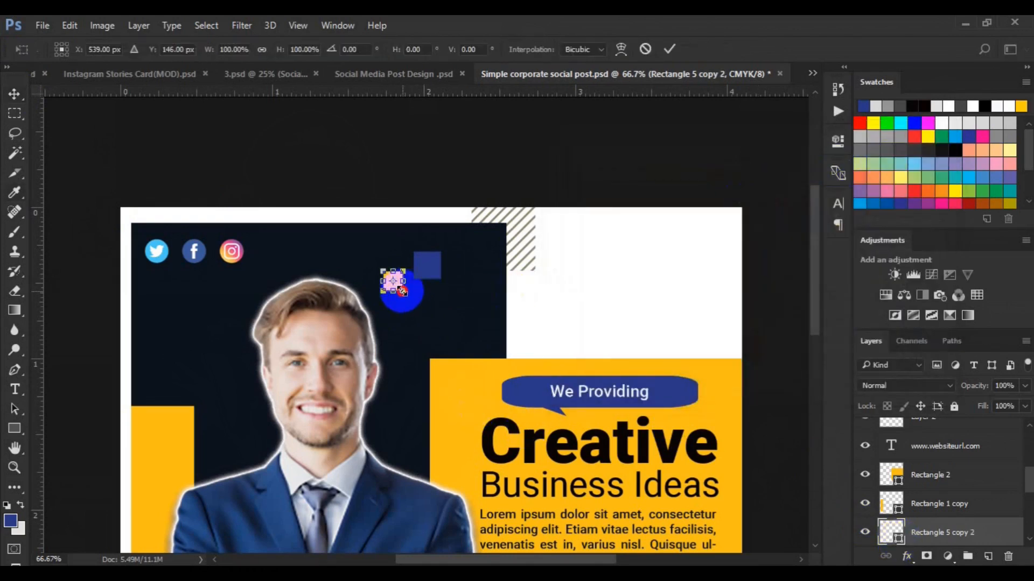
{"action": "left_click_drag", "start_coordinate": [401, 289], "coordinate": [402, 289]}
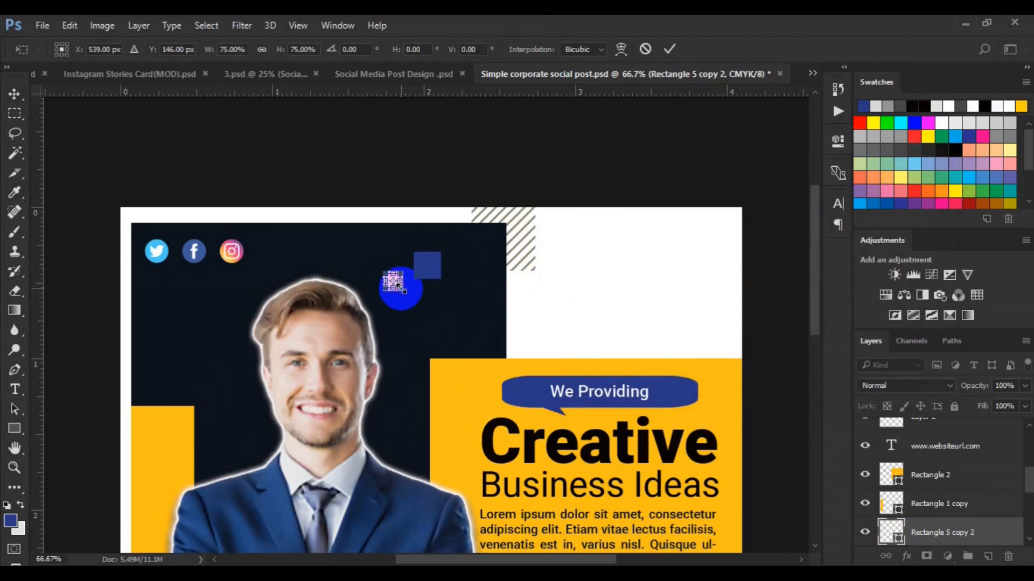
{"action": "key", "text": "Return"}
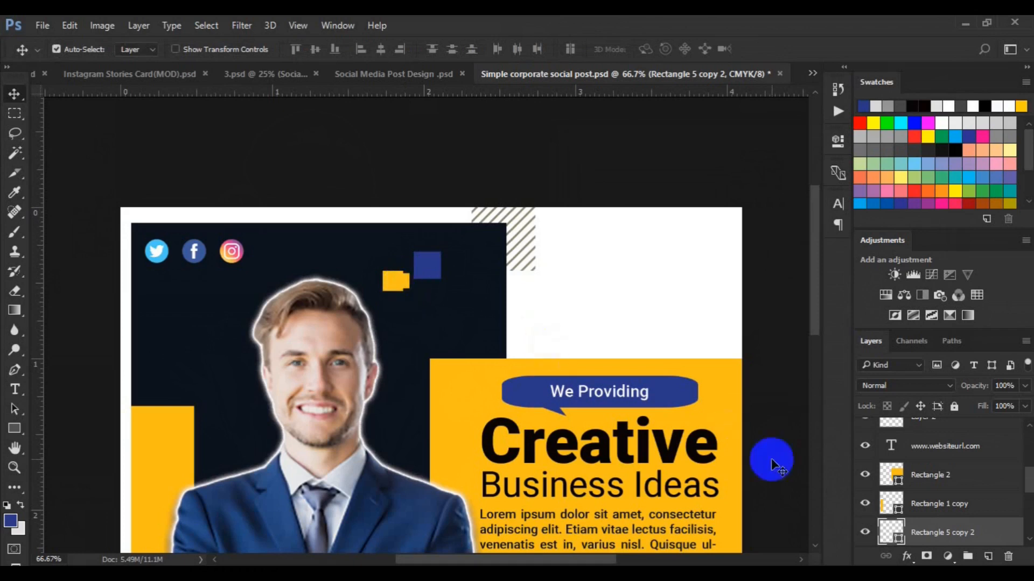
{"action": "double_click", "coordinate": [891, 532]}
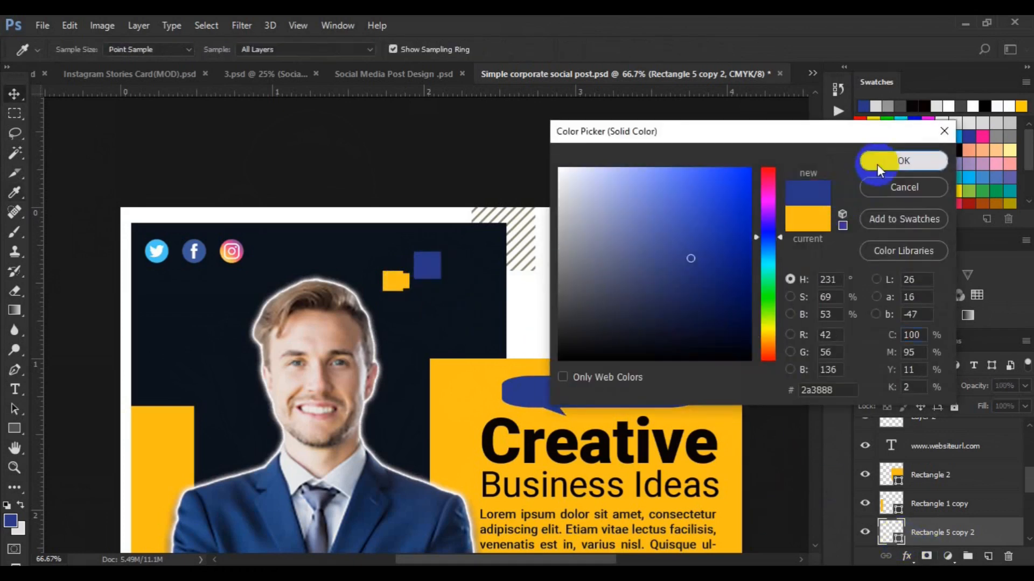
{"action": "left_click", "coordinate": [876, 164]}
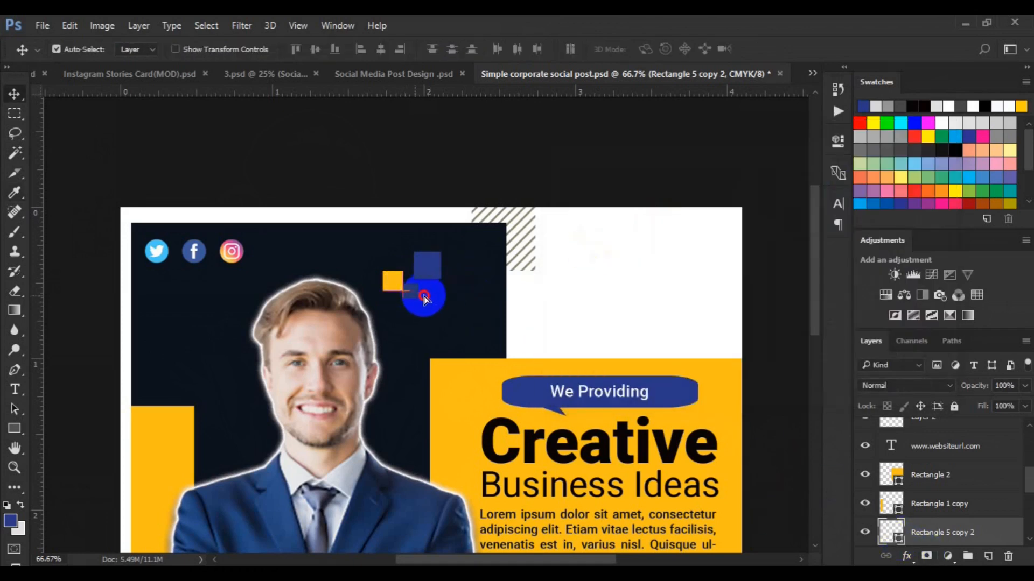
Step: Shrink the new blue square to a tiny accent and place it just below the gap between the other two squares
{"action": "left_click_drag", "start_coordinate": [426, 297], "coordinate": [423, 298]}
{"action": "key", "text": "ctrl+t"}
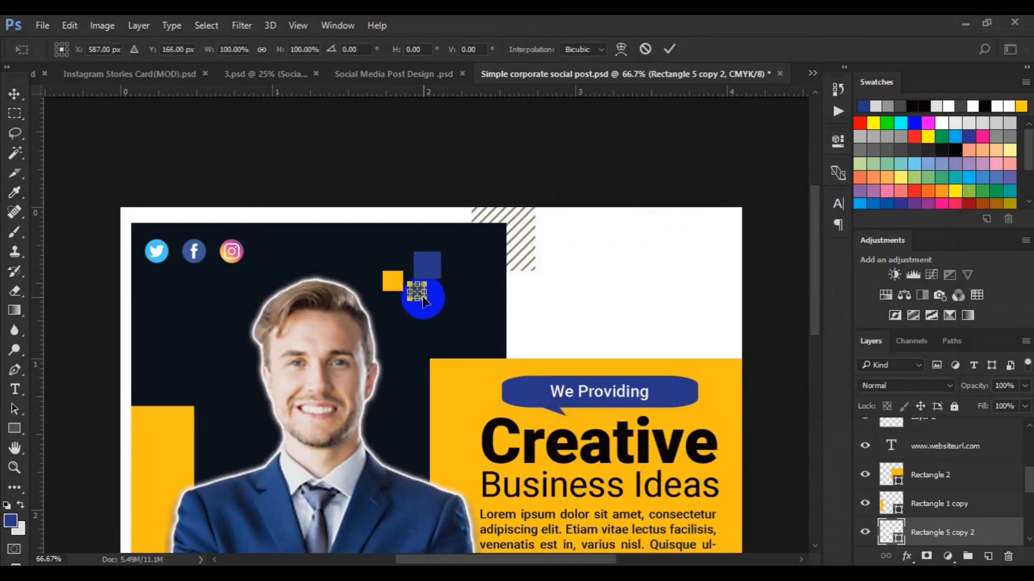
{"action": "key", "text": "Return"}
{"action": "left_click_drag", "start_coordinate": [419, 293], "coordinate": [415, 292]}
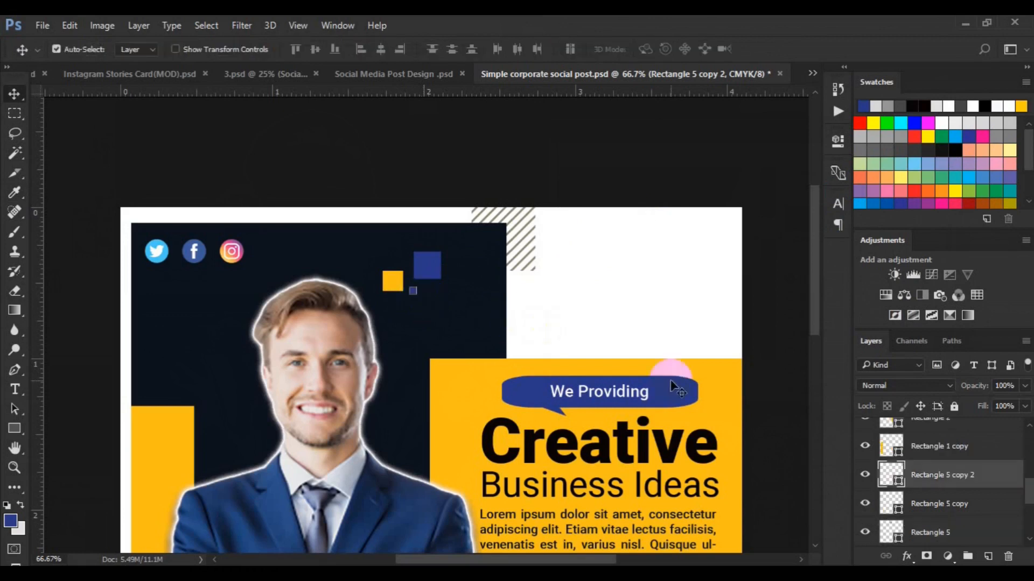
Step: Group the three accent squares and move the group right to about X 637.5 px, Y 126 px
{"action": "left_click", "coordinate": [1029, 537]}
{"action": "left_click", "coordinate": [947, 461], "text": "shift"}
{"action": "key", "text": "ctrl+g"}
{"action": "key", "text": "ctrl+t"}
{"action": "key", "text": "Return"}
{"action": "key", "text": "ctrl+0"}
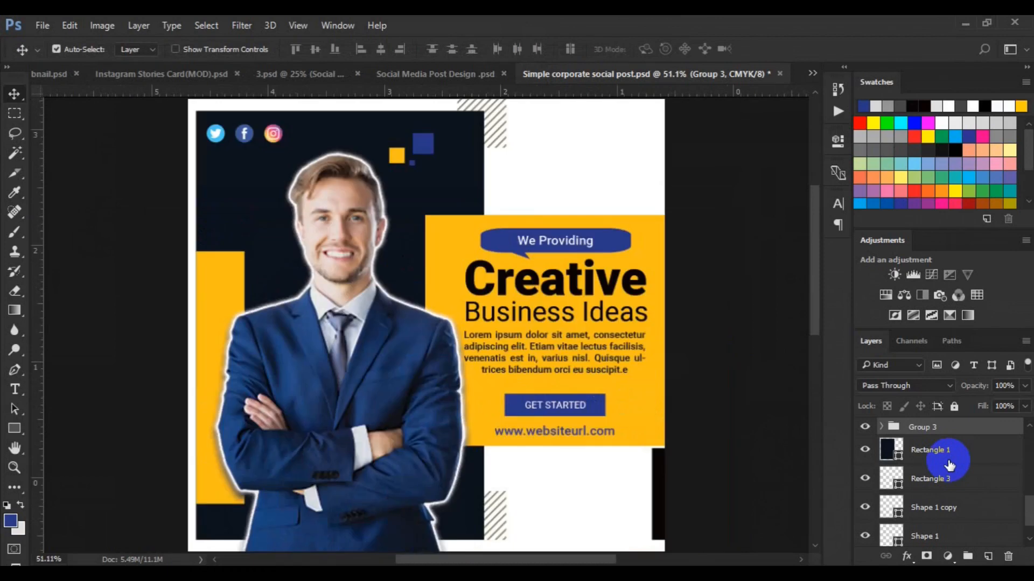
{"action": "key", "text": "ctrl+t"}
{"action": "left_click_drag", "start_coordinate": [419, 157], "coordinate": [446, 157]}
{"action": "key", "text": "Return"}
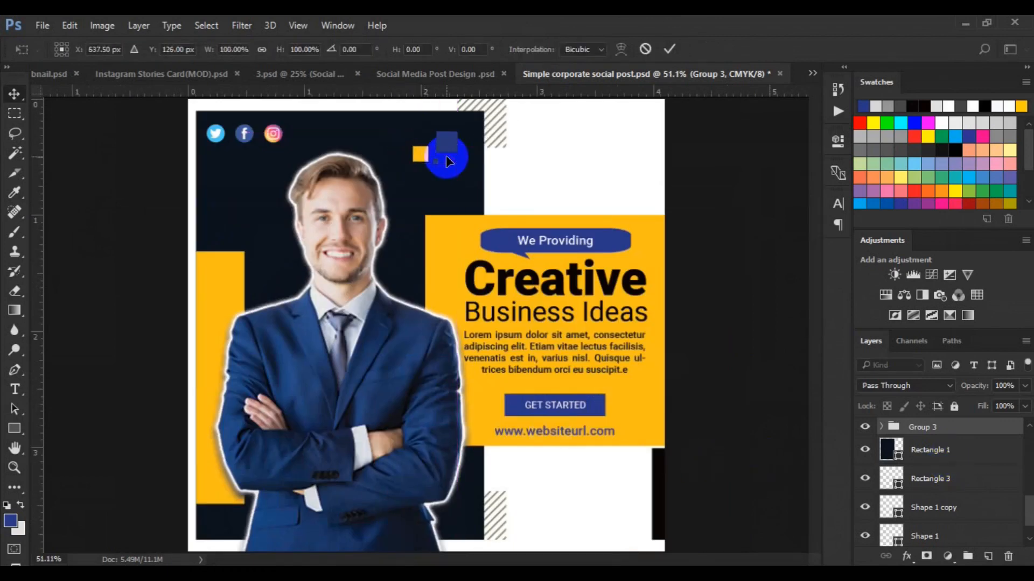
Step: Duplicate the group of squares and place the copy on the white area below the yellow block, about X 867.5 px, Y 945 px
{"action": "key", "text": "ctrl+j"}
{"action": "key", "text": "ctrl+t"}
{"action": "left_click_drag", "start_coordinate": [446, 151], "coordinate": [534, 474]}
{"action": "right_click", "coordinate": [533, 470]}
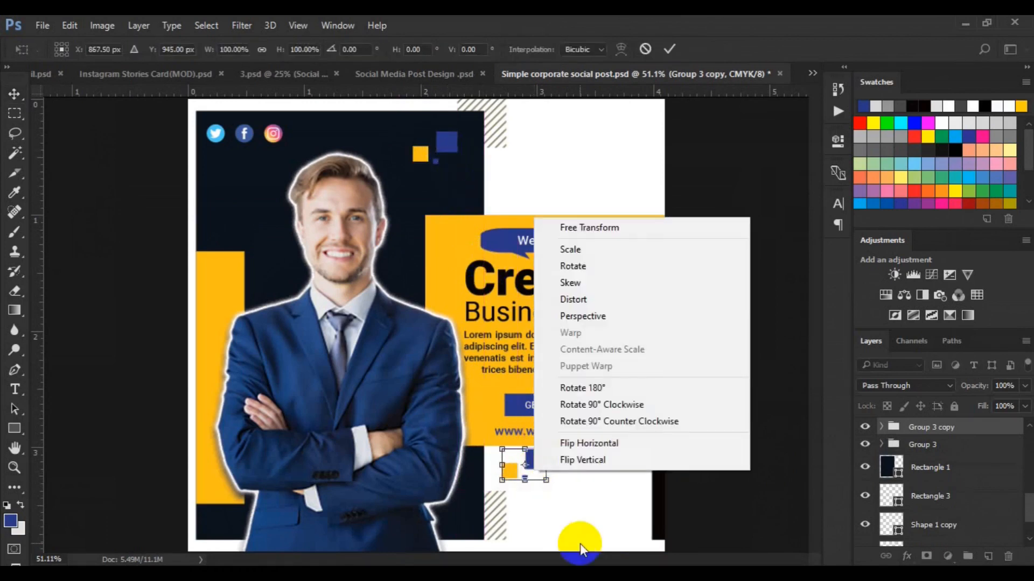
{"action": "left_click", "coordinate": [580, 544]}
{"action": "key", "text": "Return"}
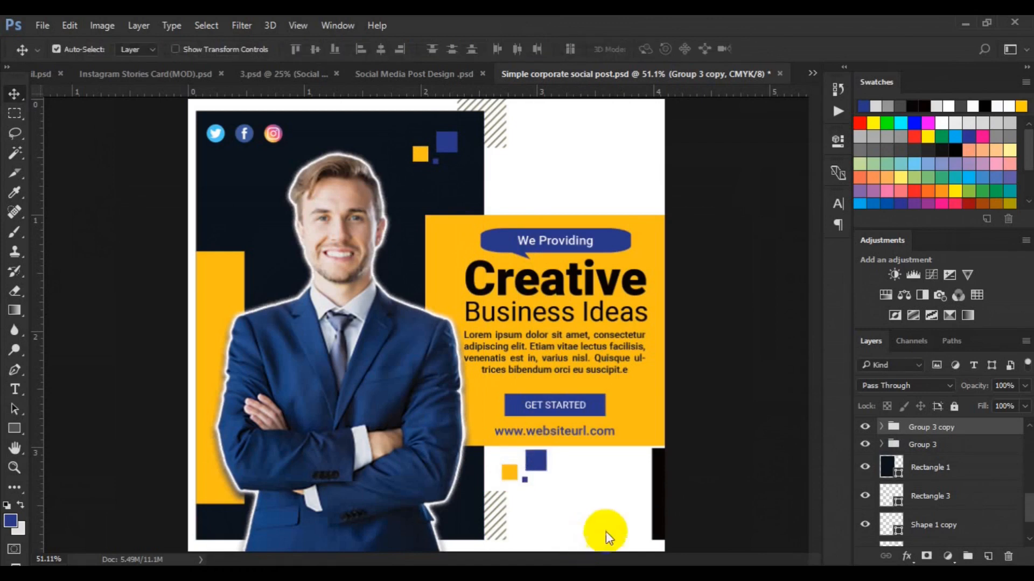
Step: Add a two-line text in the white area below the yellow block reading "Call to find out" with the phone number beneath
{"action": "key", "text": "ctrl+minus"}
{"action": "scroll", "coordinate": [1018, 533], "scroll_direction": "down", "scroll_amount": 2}
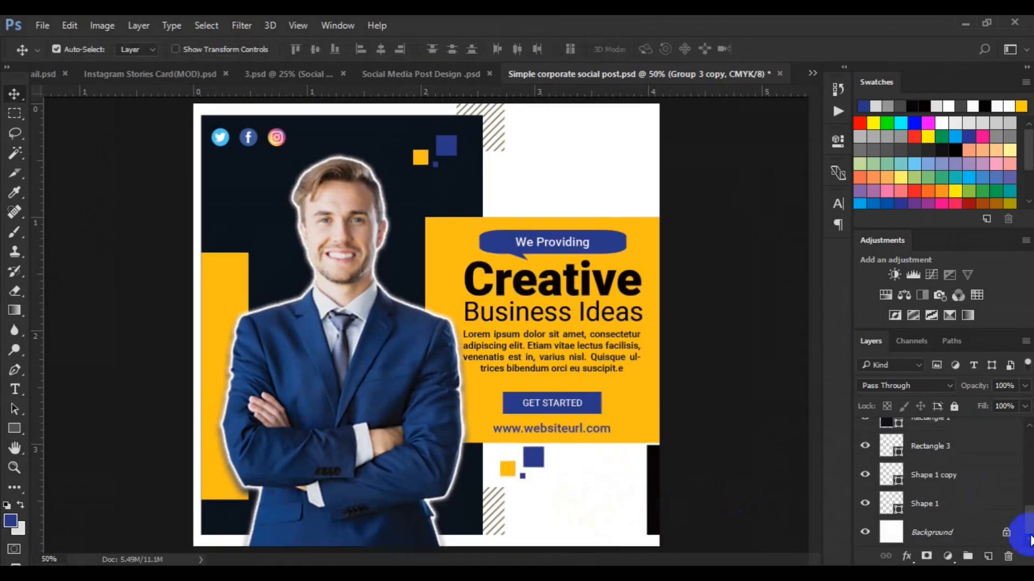
{"action": "left_click", "coordinate": [958, 532]}
{"action": "left_click", "coordinate": [14, 389]}
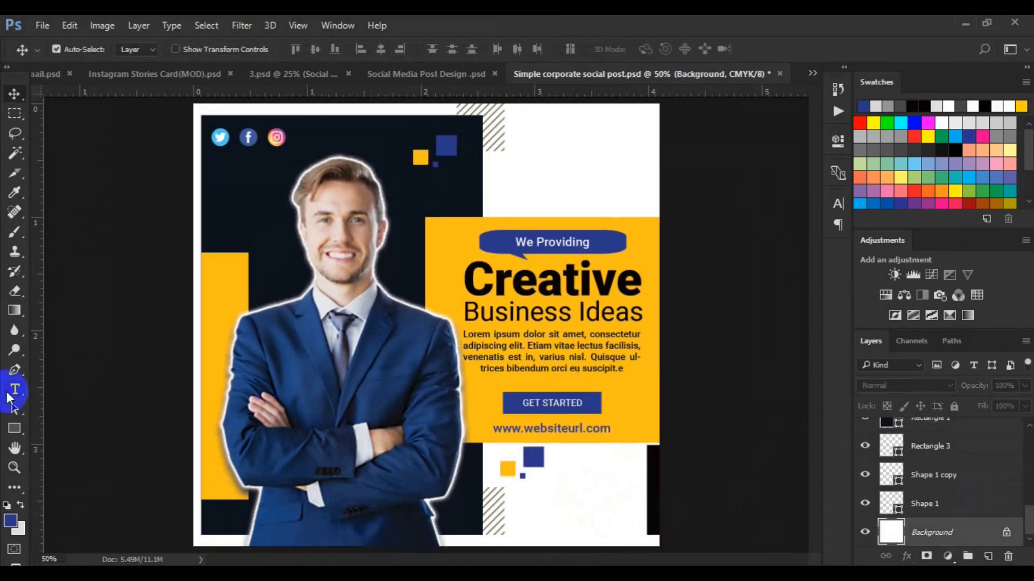
{"action": "left_click", "coordinate": [580, 495]}
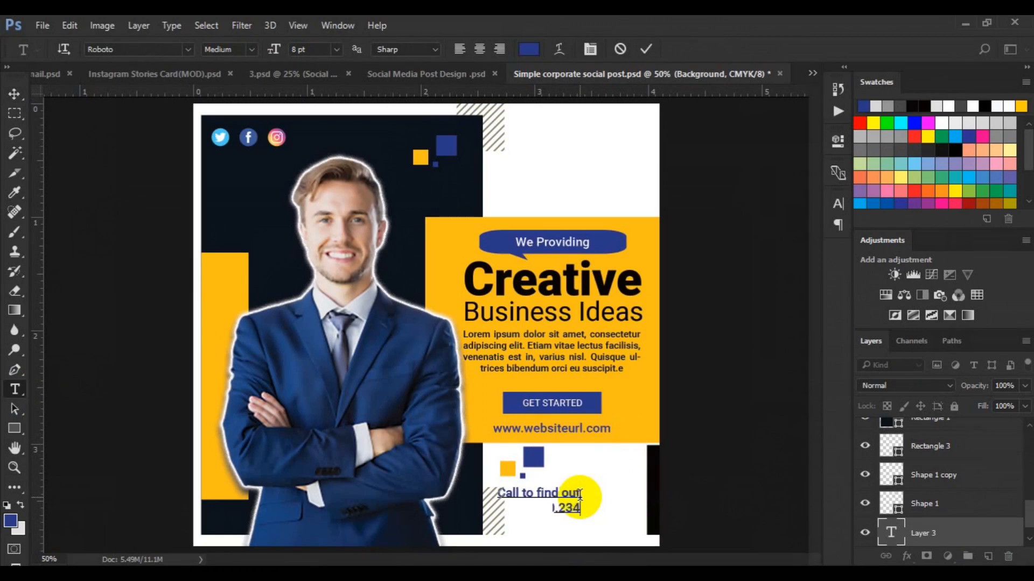
{"action": "type", "text": "5.8903.908"}
Step: Recolour the "Call to find out" line in a darker yellow and move the contact text to the lower-right corner of the white area
{"action": "triple_click", "coordinate": [500, 493]}
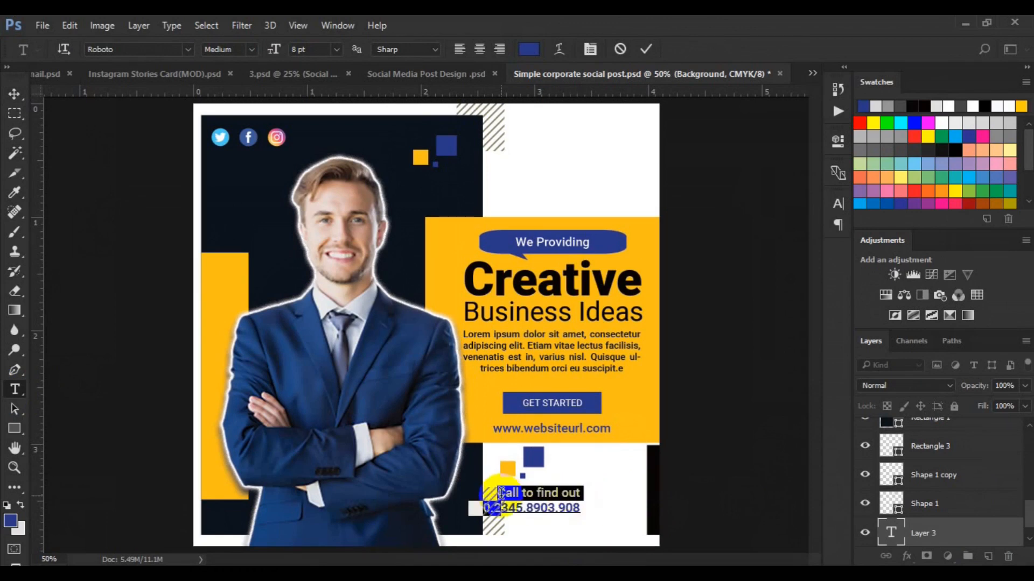
{"action": "left_click_drag", "start_coordinate": [507, 495], "coordinate": [580, 496]}
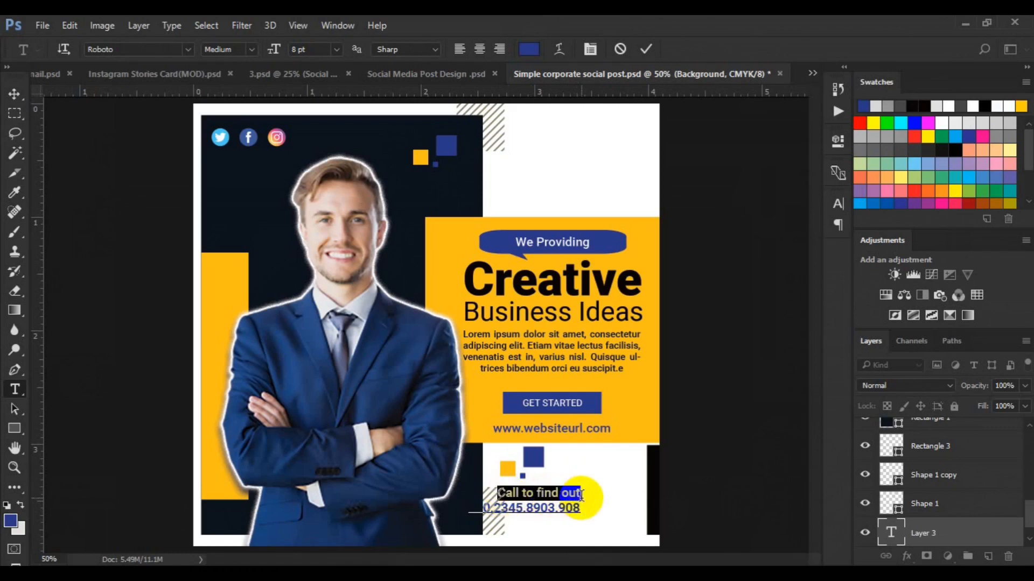
{"action": "left_click", "coordinate": [529, 49]}
{"action": "left_click", "coordinate": [453, 249]}
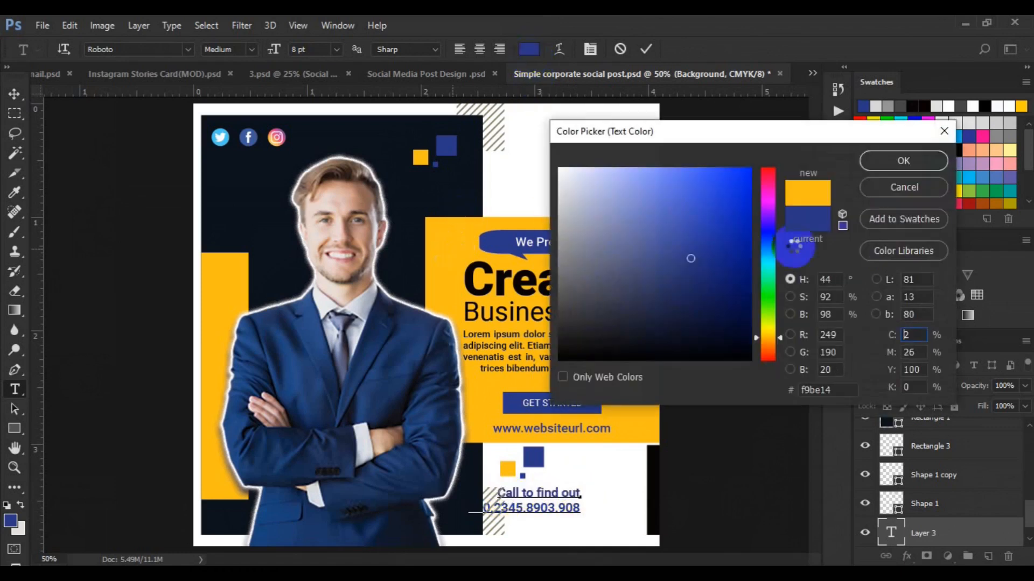
{"action": "left_click", "coordinate": [888, 160]}
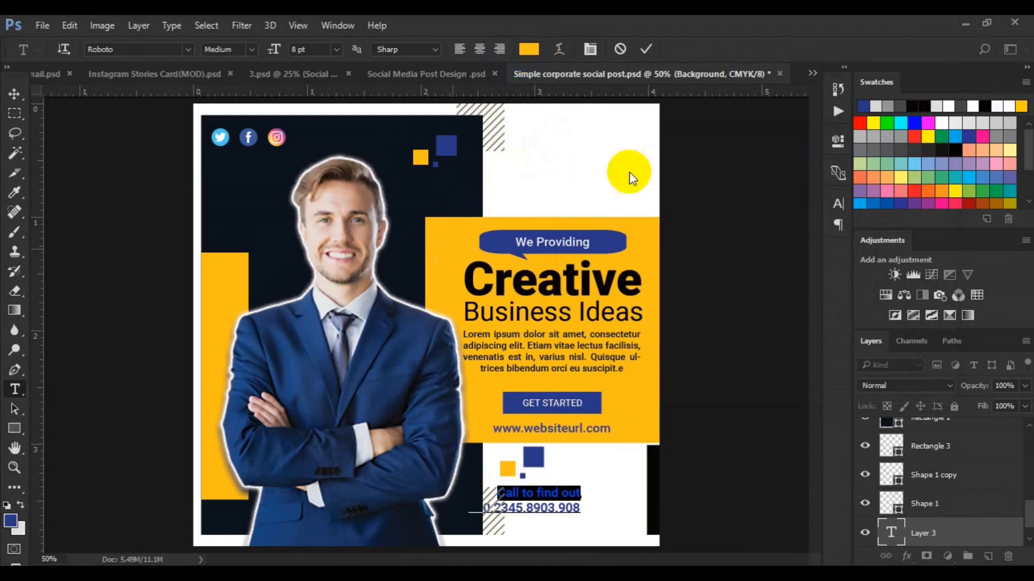
{"action": "left_click", "coordinate": [727, 189]}
{"action": "left_click", "coordinate": [727, 194]}
{"action": "left_click", "coordinate": [878, 168]}
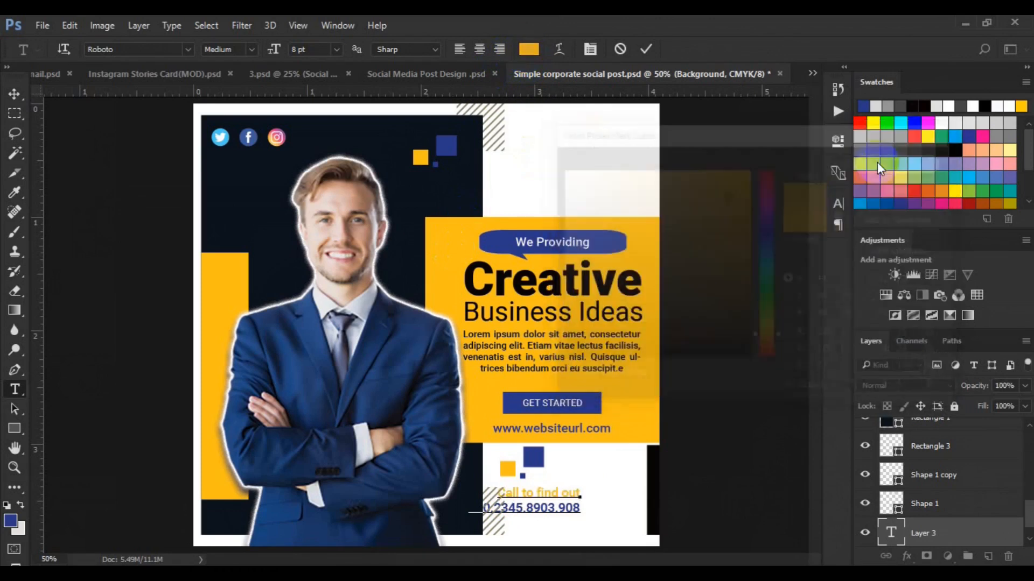
{"action": "left_click", "coordinate": [14, 95]}
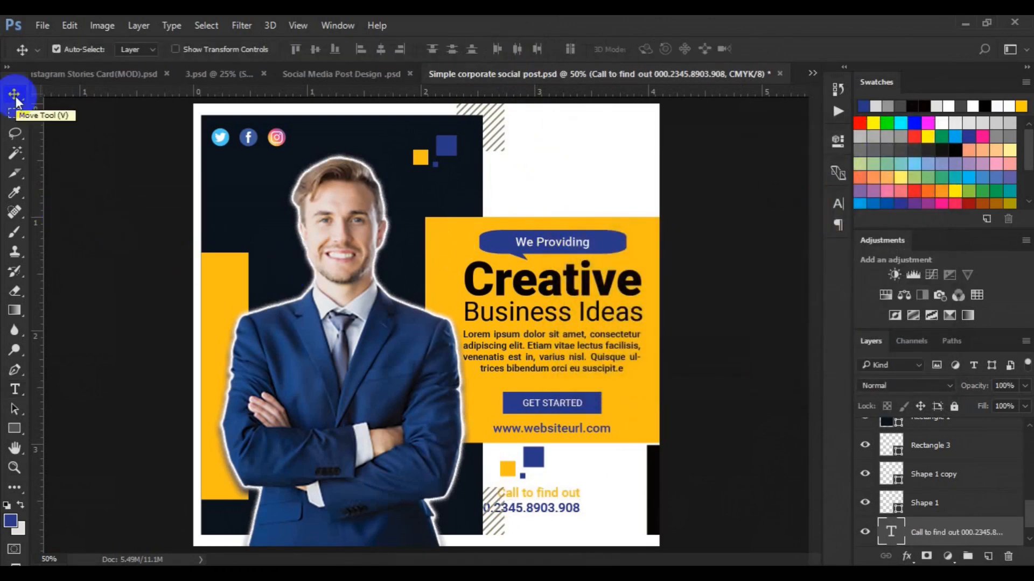
{"action": "left_click_drag", "start_coordinate": [533, 510], "coordinate": [590, 521]}
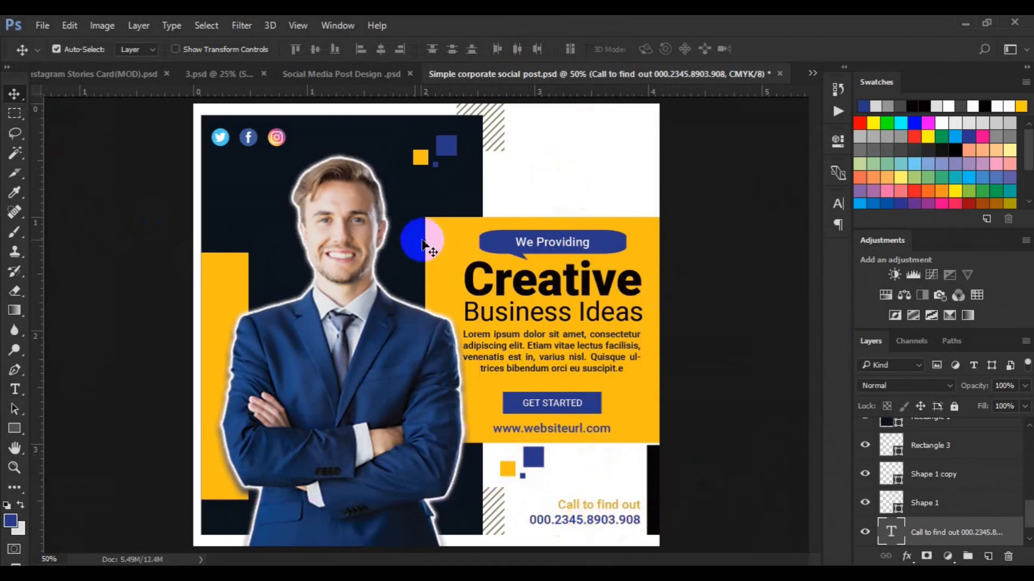
Step: Draw a blue X-shaped custom shape about 80 by 70 px in the white area above the yellow block as the logo mark
{"action": "left_click_drag", "start_coordinate": [15, 428], "coordinate": [81, 502]}
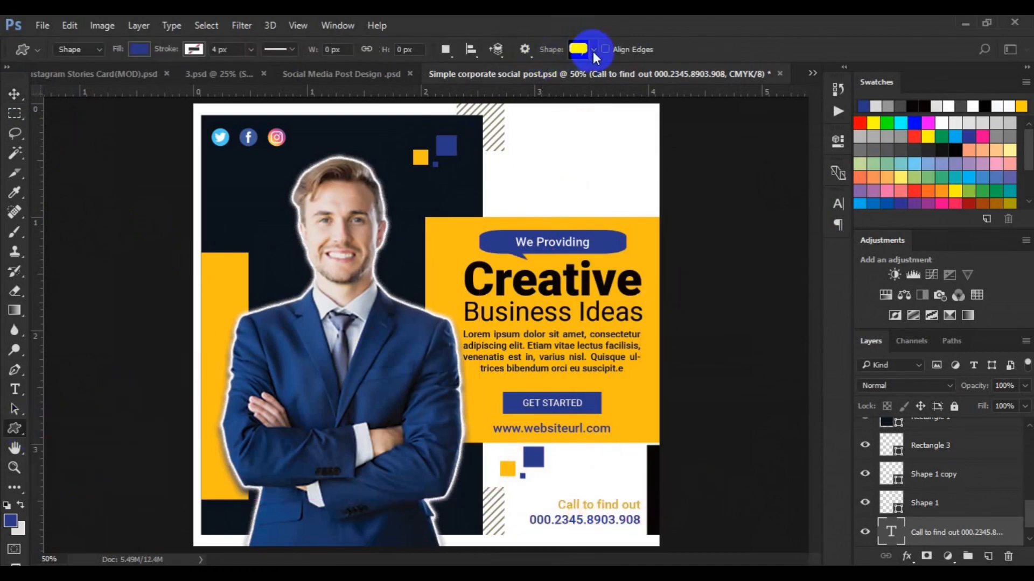
{"action": "left_click", "coordinate": [591, 49]}
{"action": "left_click", "coordinate": [639, 265]}
{"action": "left_click", "coordinate": [719, 274]}
{"action": "left_click", "coordinate": [13, 421]}
{"action": "mouse_move", "coordinate": [549, 132]}
{"action": "left_mouse_down"}
{"action": "mouse_move", "coordinate": [568, 185]}
{"action": "mouse_move", "coordinate": [590, 189]}
{"action": "mouse_move", "coordinate": [556, 143]}
{"action": "left_mouse_up"}
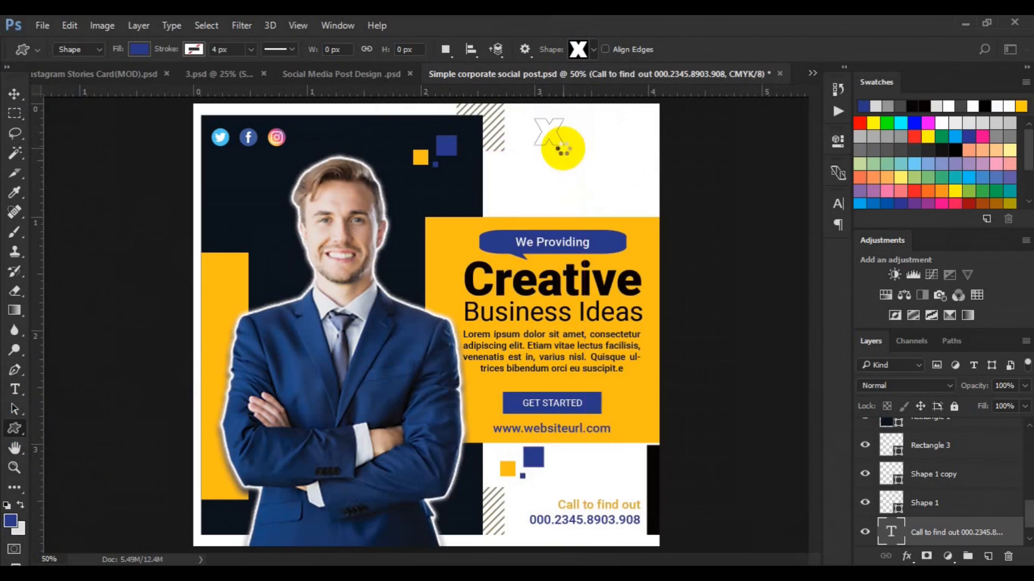
Step: Add the text "LOGO DESIGN" beside the X mark, left-aligned in Roboto Bold
{"action": "left_click", "coordinate": [15, 389]}
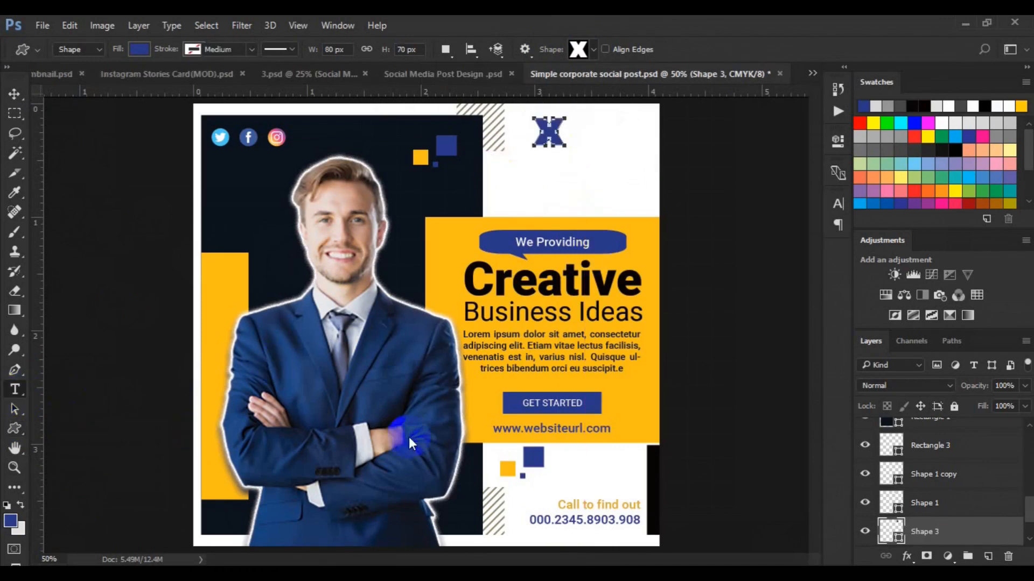
{"action": "left_click", "coordinate": [576, 129]}
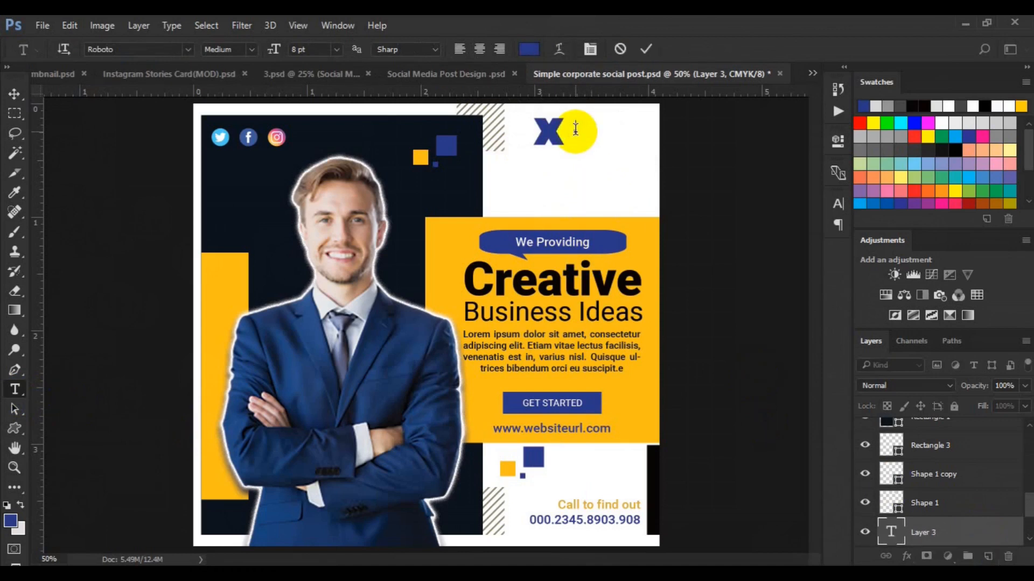
{"action": "key", "text": "ctrl+a"}
{"action": "left_click", "coordinate": [460, 50]}
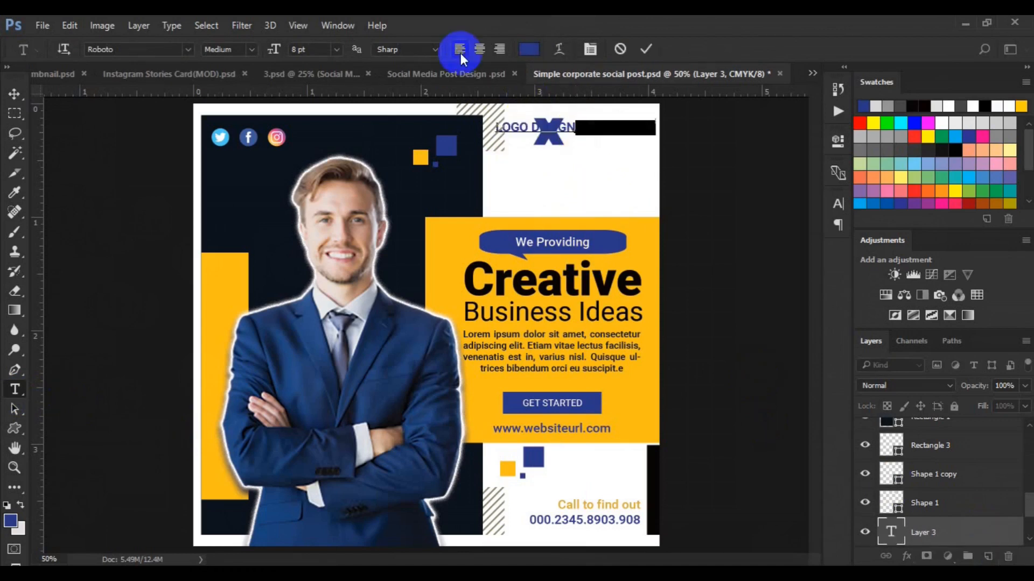
{"action": "left_click", "coordinate": [239, 59]}
{"action": "left_click", "coordinate": [226, 147]}
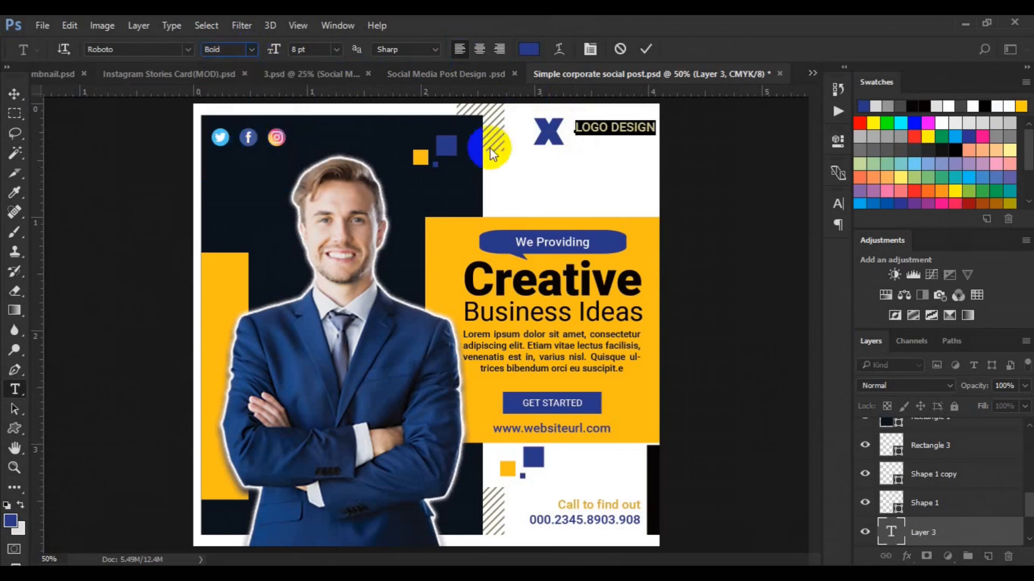
Step: Add the second line "Your tagline goes" under the logo name, coloured 0b121b at 7 pt
{"action": "left_click", "coordinate": [653, 129]}
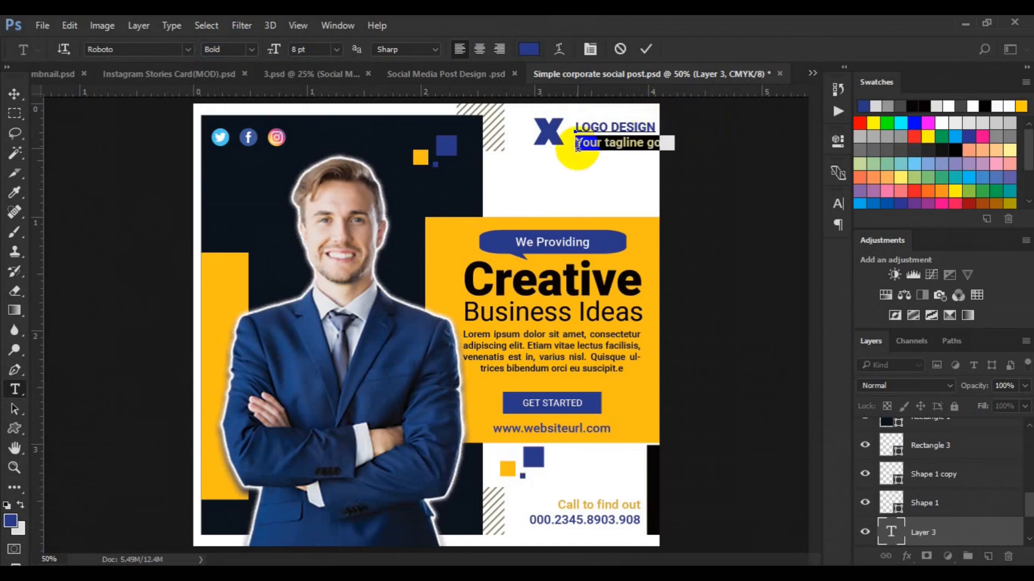
{"action": "left_click", "coordinate": [529, 51]}
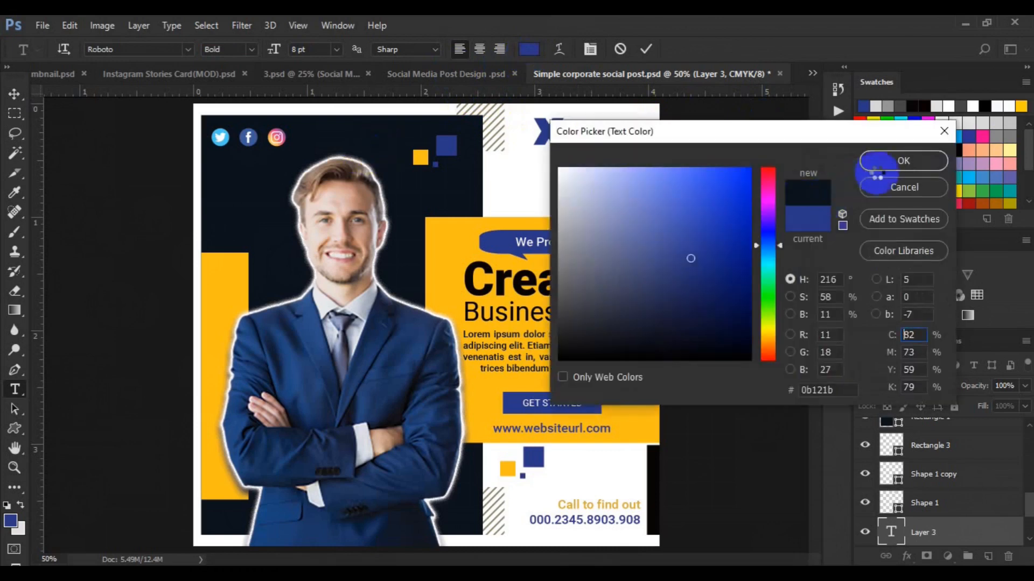
{"action": "left_click", "coordinate": [883, 161]}
{"action": "left_click", "coordinate": [274, 51]}
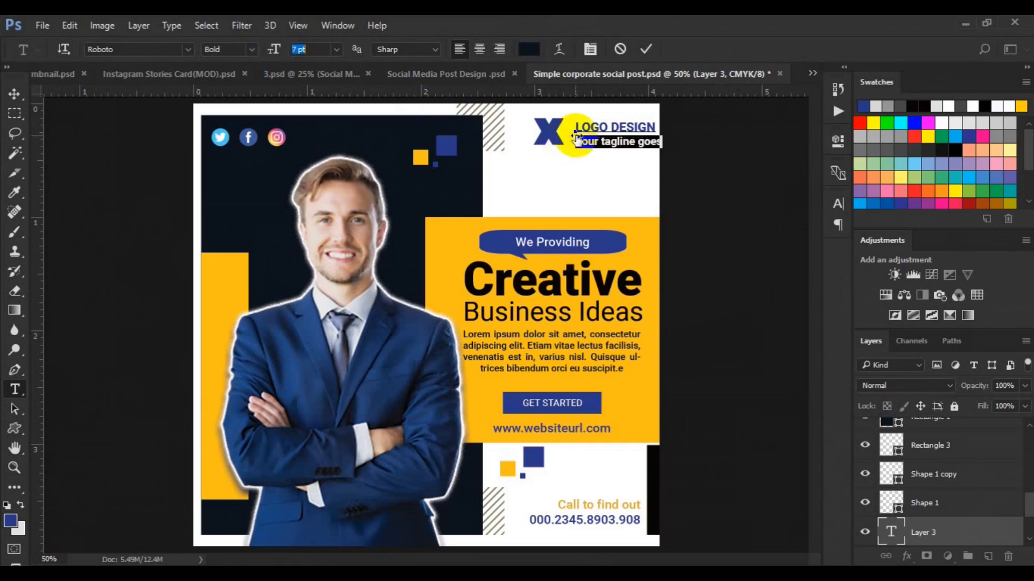
Step: Set the "LOGO DESIGN" line to 8.5 pt and commit the text
{"action": "left_click", "coordinate": [576, 128]}
{"action": "triple_click", "coordinate": [576, 128]}
{"action": "left_click", "coordinate": [273, 56]}
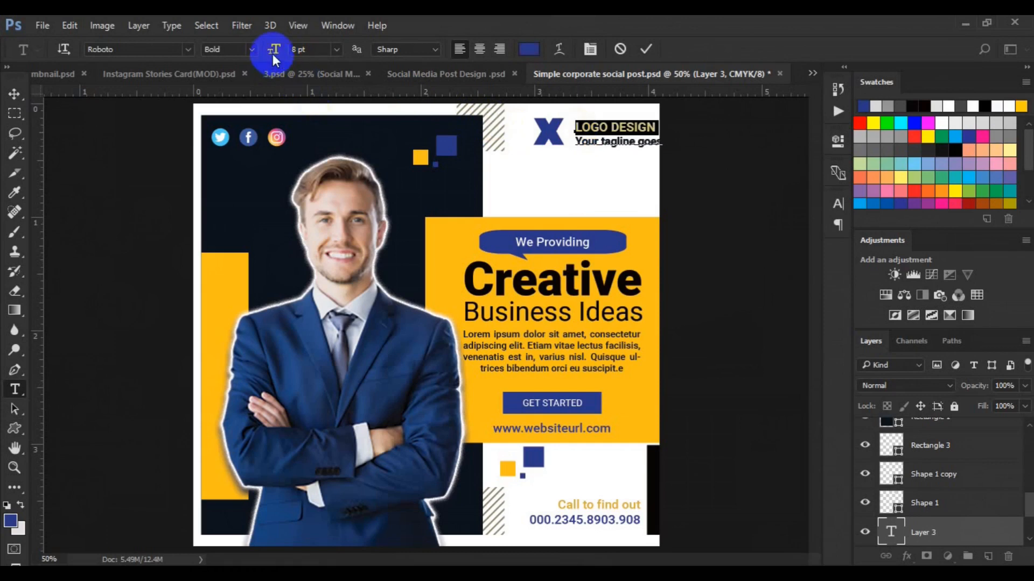
{"action": "left_click_drag", "start_coordinate": [273, 54], "coordinate": [274, 55]}
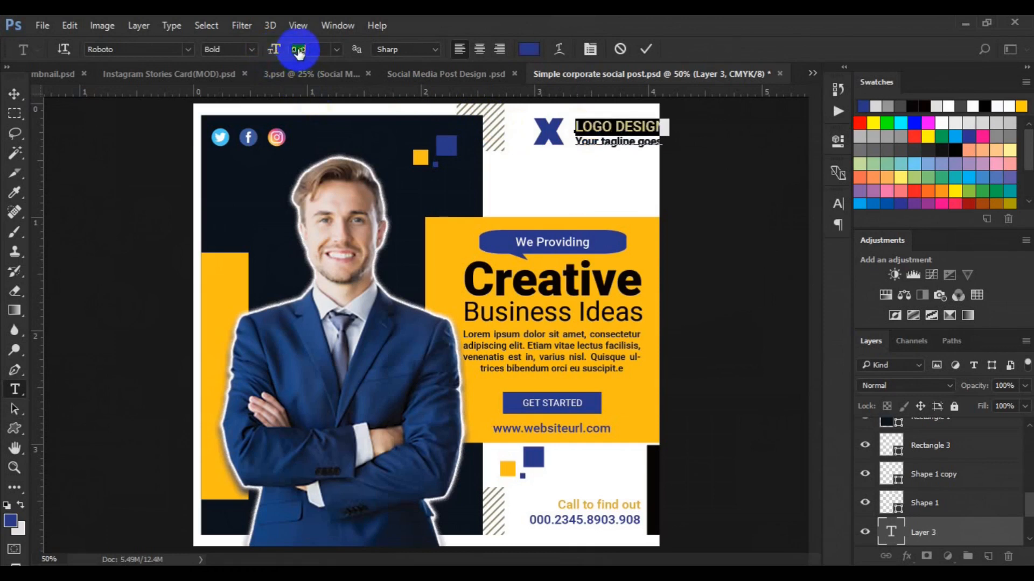
{"action": "type", "text": "8.5"}
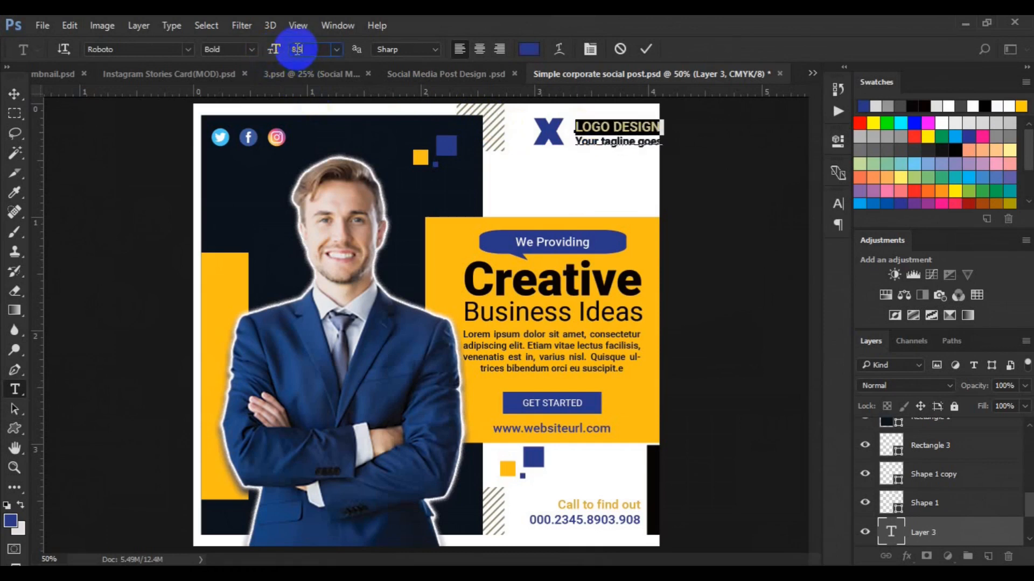
{"action": "left_click", "coordinate": [16, 95]}
Step: Select the X mark together with the logo text and align their vertical centers
{"action": "left_click", "coordinate": [944, 503], "text": "ctrl"}
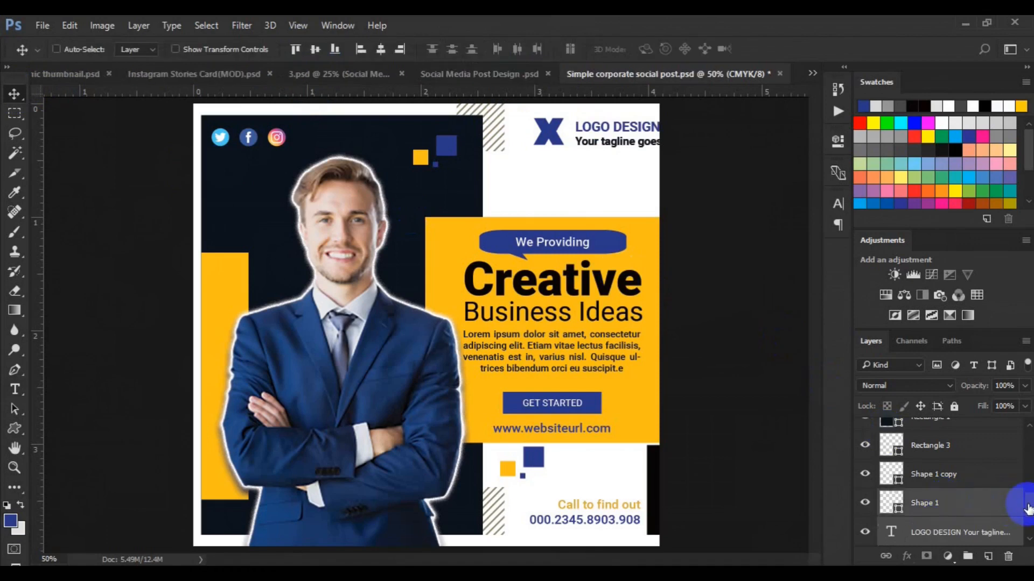
{"action": "left_click_drag", "start_coordinate": [1029, 504], "coordinate": [1028, 515]}
{"action": "left_click", "coordinate": [972, 524]}
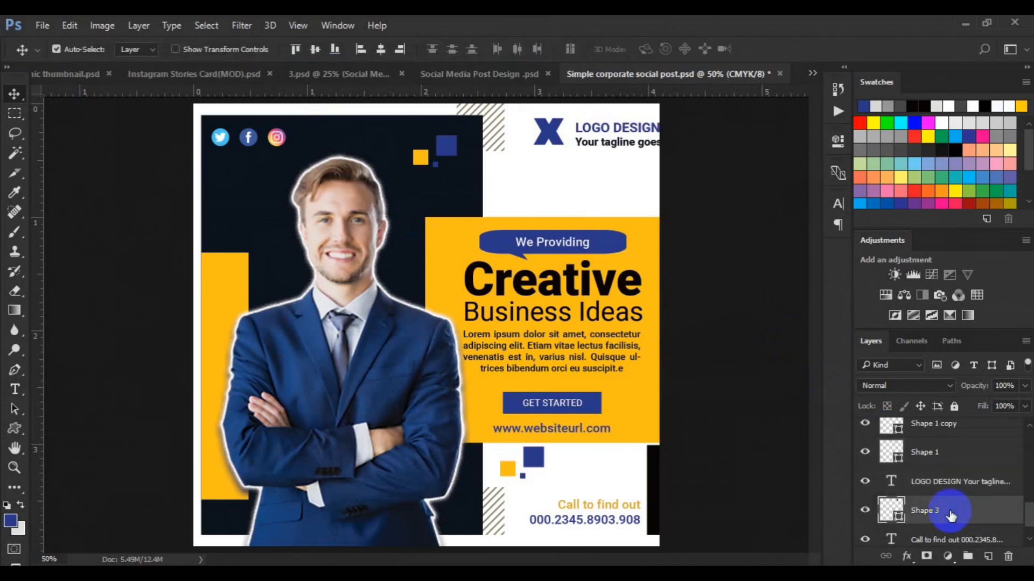
{"action": "left_click", "coordinate": [951, 475], "text": "ctrl"}
{"action": "left_click", "coordinate": [380, 50]}
{"action": "key", "text": "ctrl+z"}
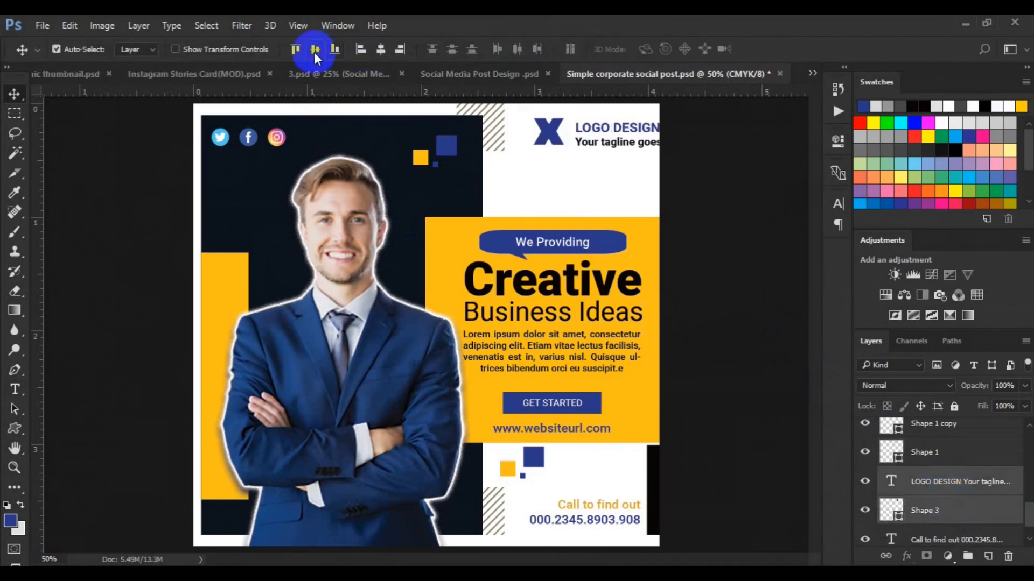
{"action": "left_click", "coordinate": [315, 51]}
Step: Scale the X mark and logo text down to about 68%, place them near X 1073 px, Y 87 px, and group them
{"action": "key", "text": "ctrl+t"}
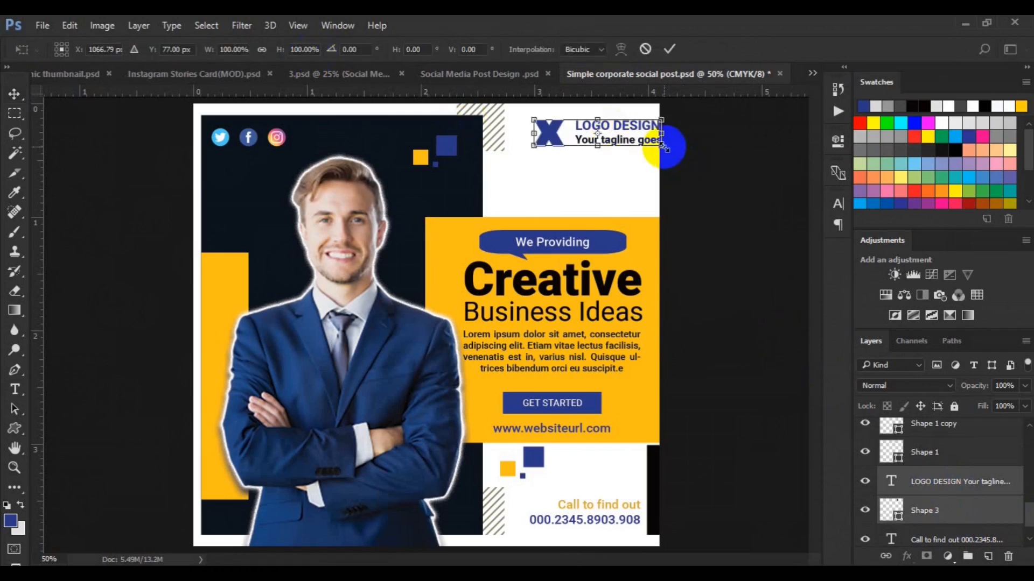
{"action": "left_click_drag", "start_coordinate": [637, 144], "coordinate": [623, 144]}
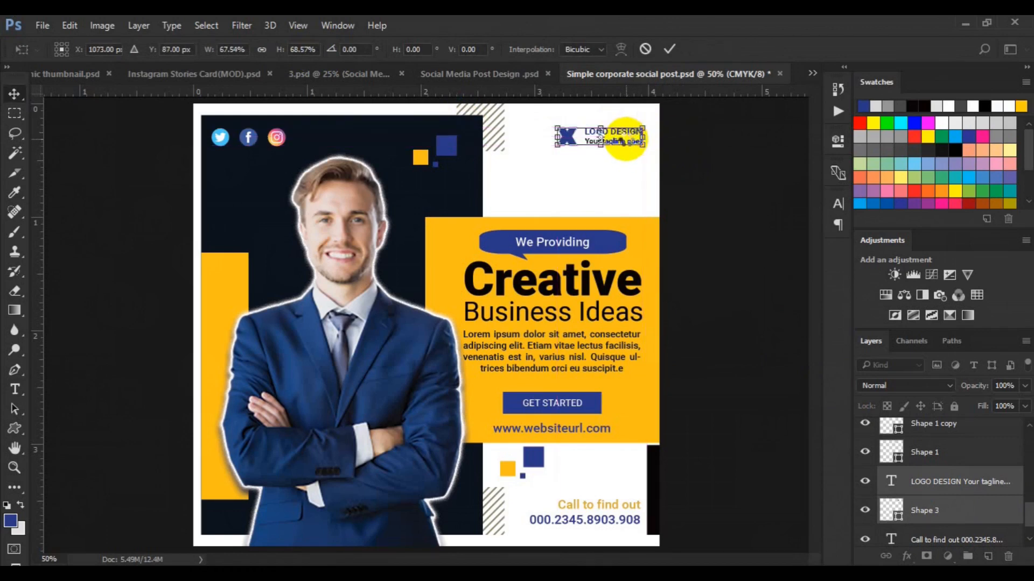
{"action": "key", "text": "Return"}
{"action": "key", "text": "ctrl+g"}
{"action": "key", "text": "ctrl+minus"}
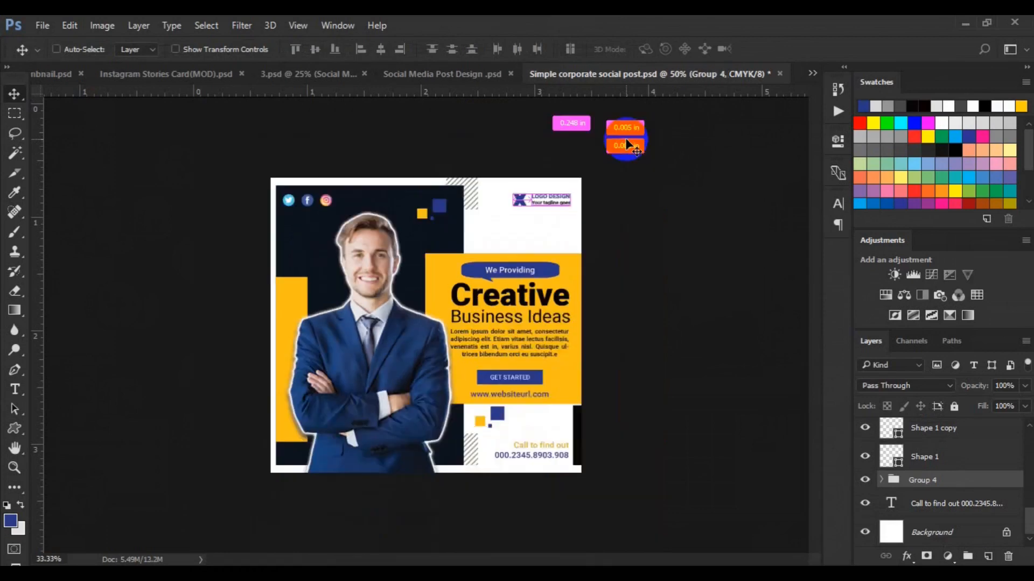